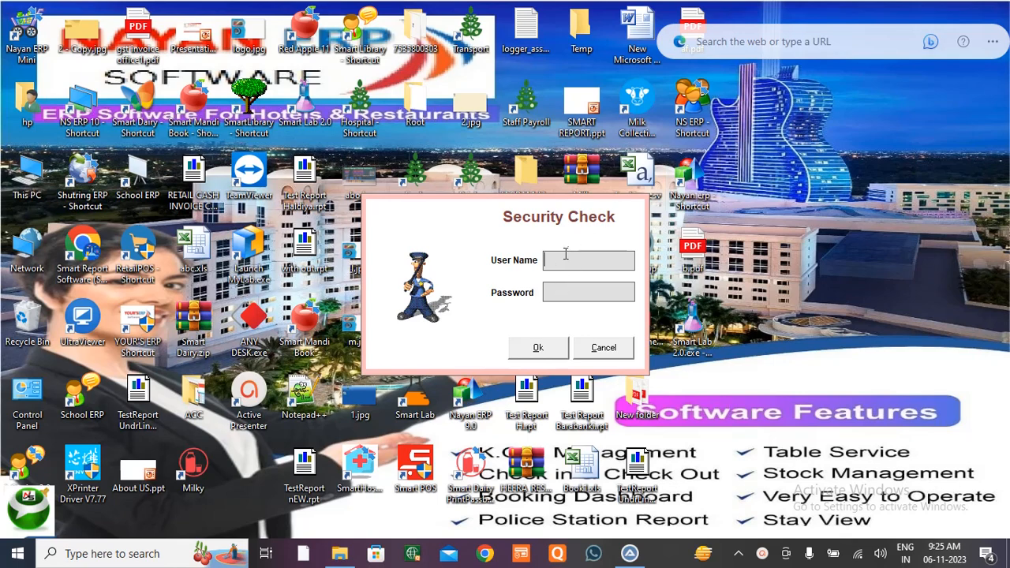
# Log in to the cold storage program with the user name ADMIN.
pyautogui.write('ADMIN')
pyautogui.press('Return')
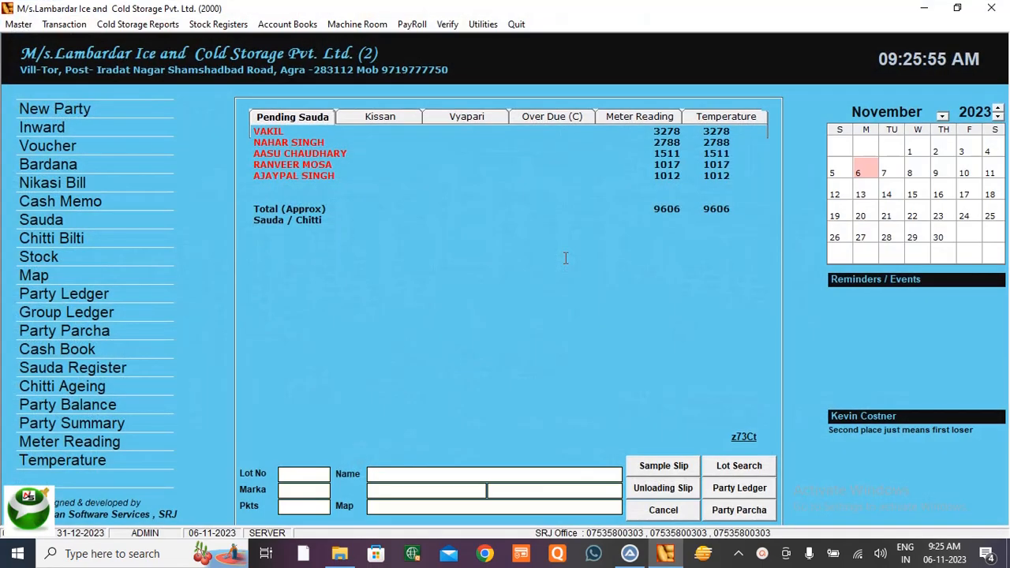
# View the dashboard's Kissan, Vyapari, Over Due (C) and Meter Reading summaries.
pyautogui.click(379, 116)
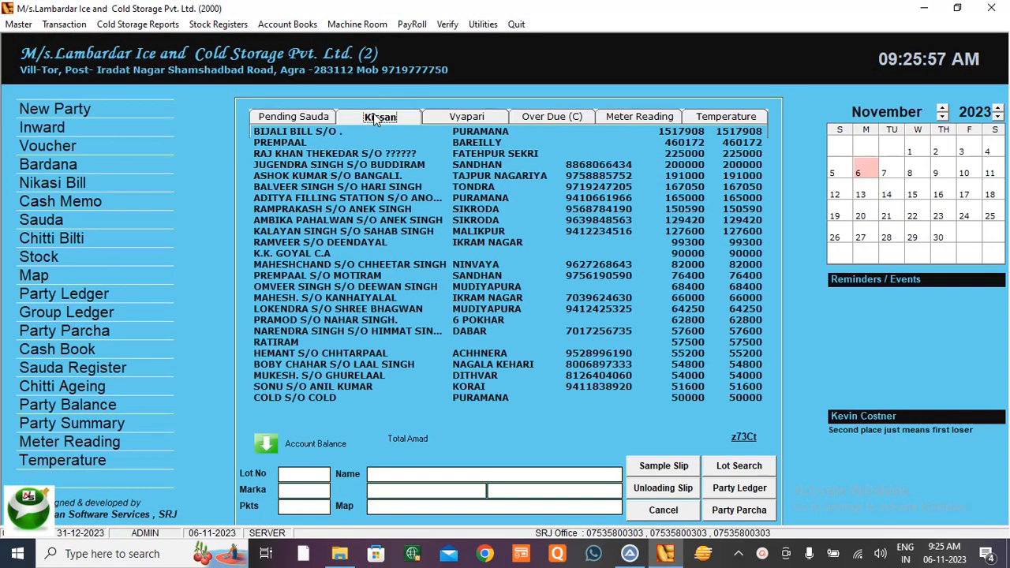
pyautogui.click(472, 117)
pyautogui.click(566, 119)
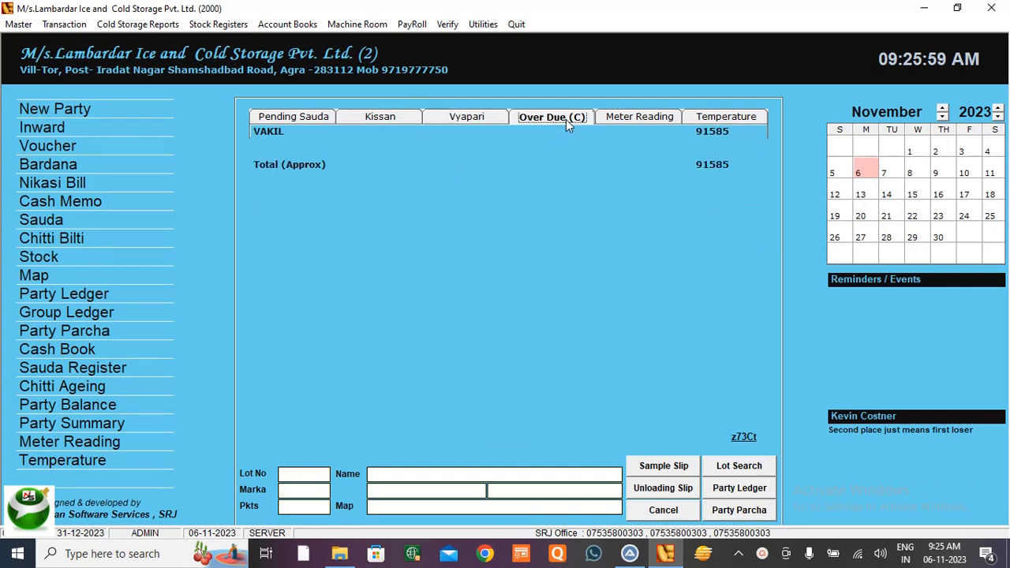
pyautogui.click(624, 117)
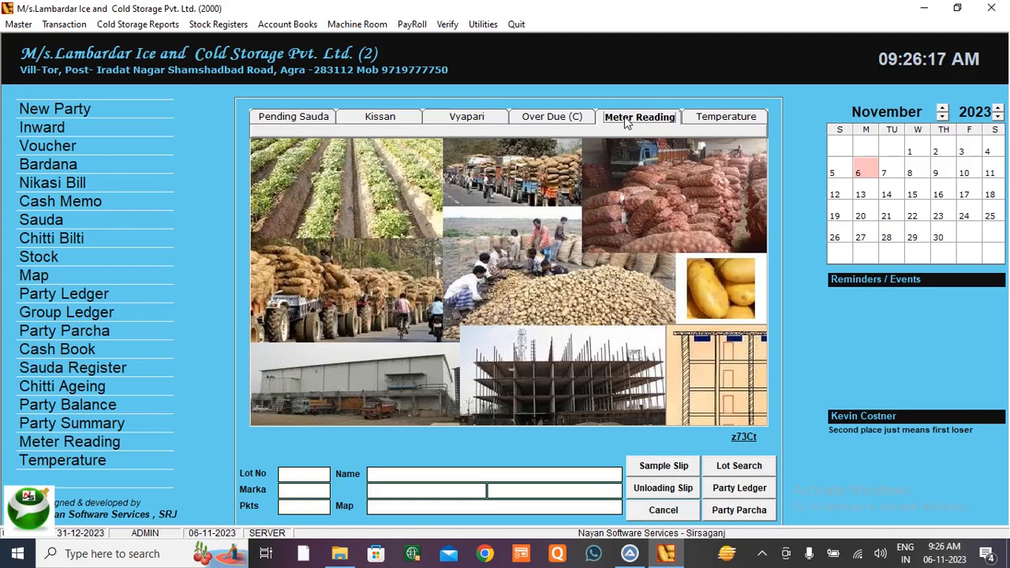
# Open the Account Ledger master, list the existing accounts and open the Kisan account from the village NAGALA HIRAMAN.
pyautogui.click(22, 28)
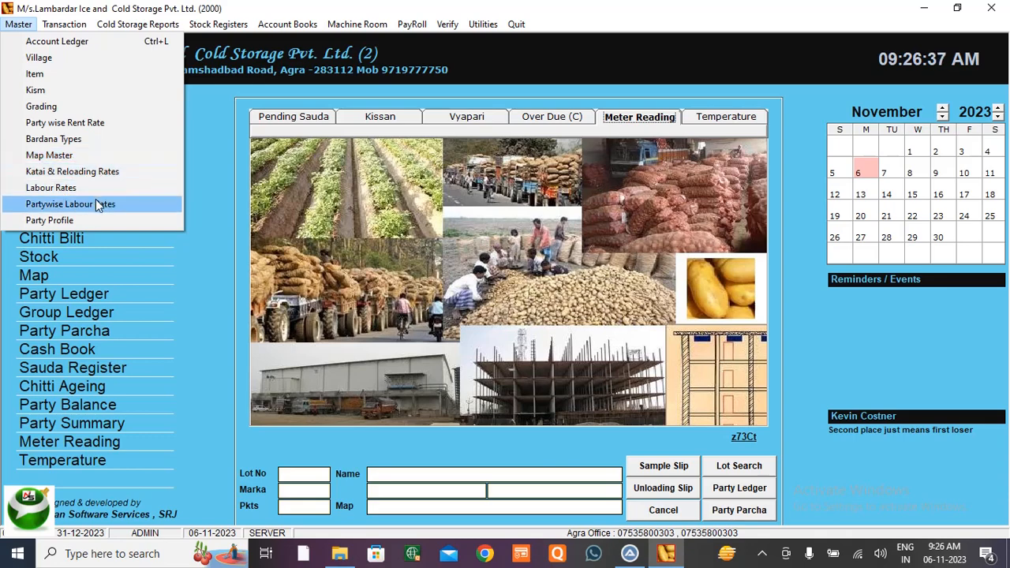
pyautogui.click(89, 43)
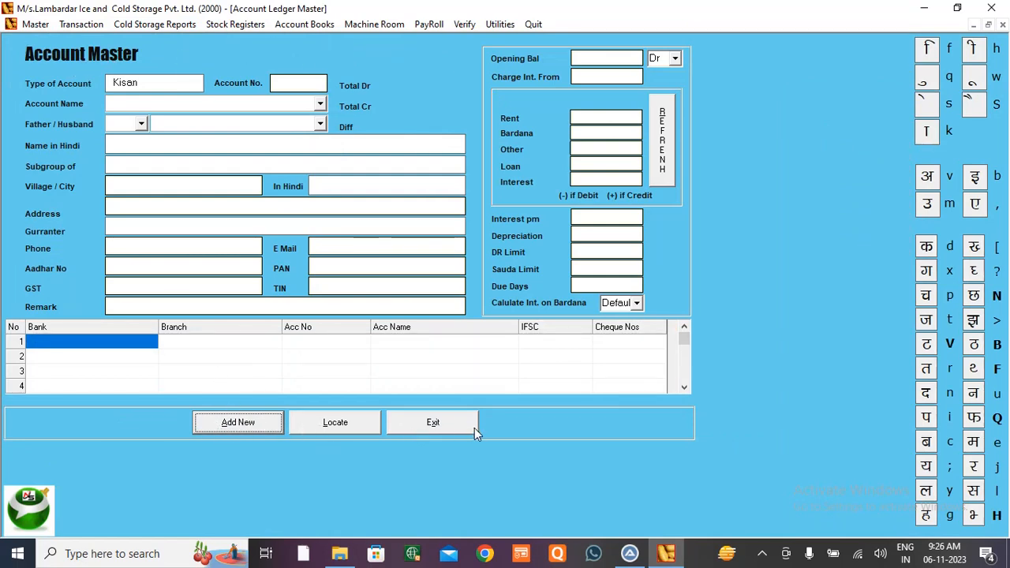
pyautogui.click(332, 422)
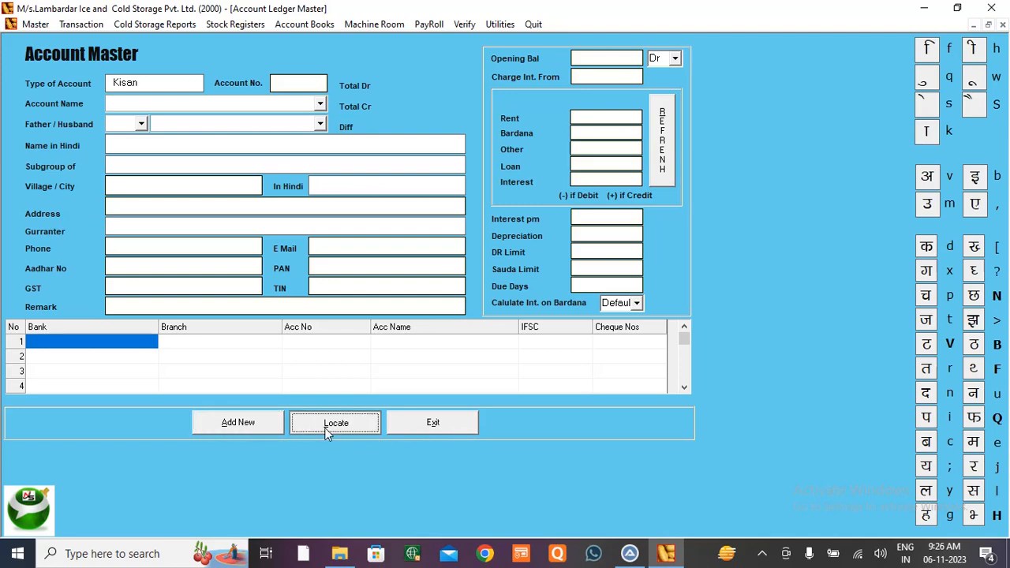
pyautogui.click(297, 429)
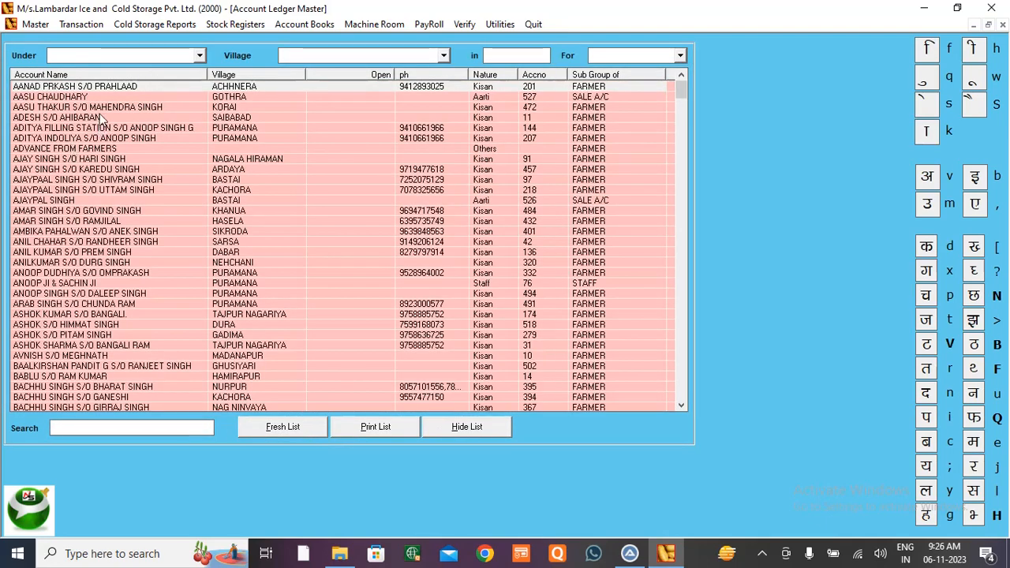
pyautogui.click(276, 138)
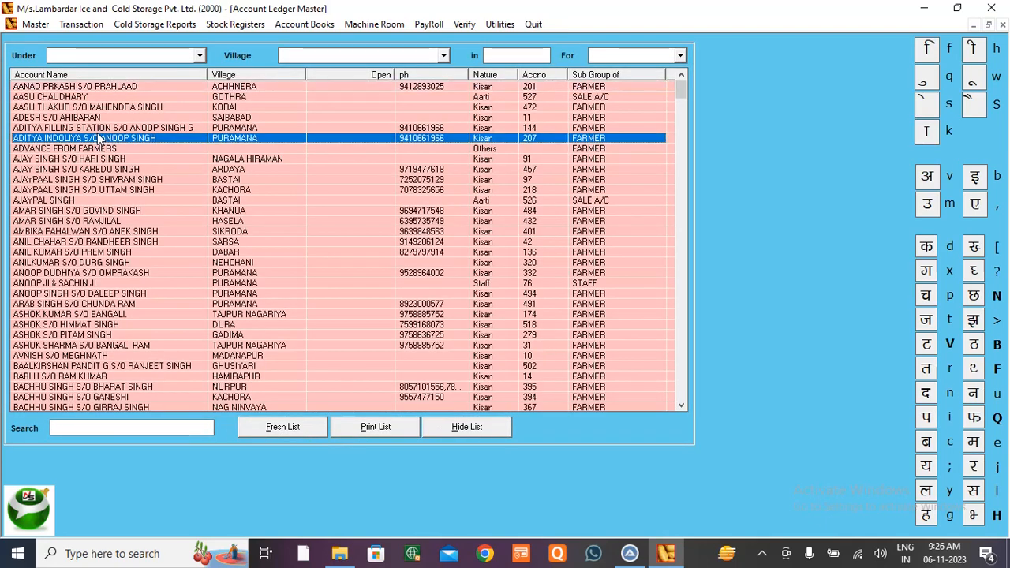
pyautogui.click(253, 159)
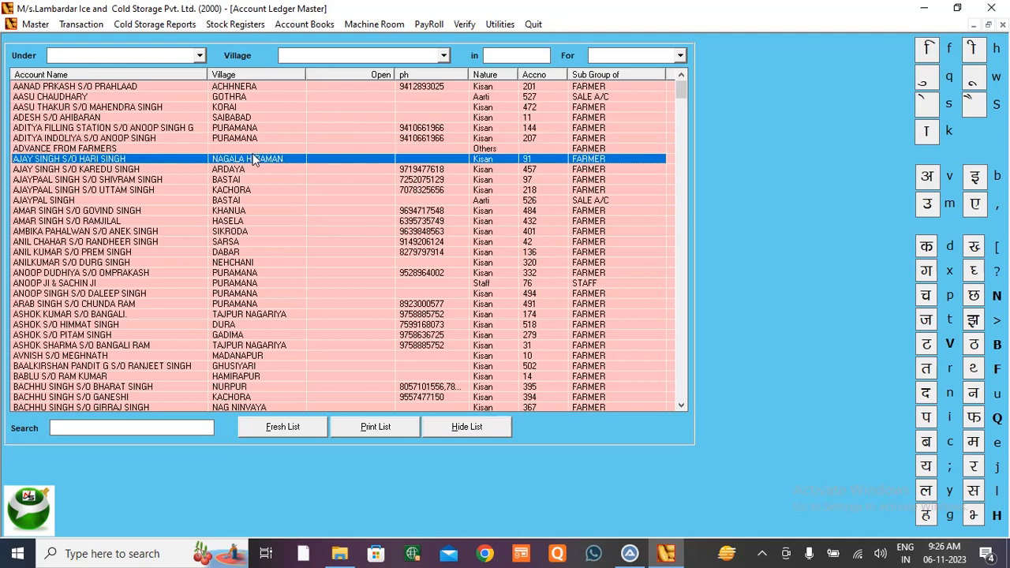
pyautogui.doubleClick(112, 161)
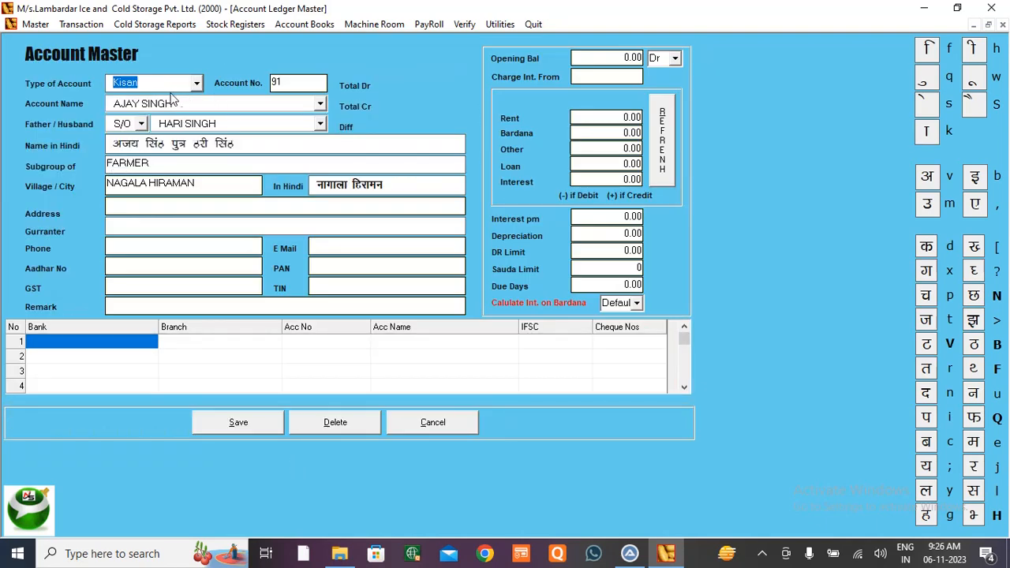
# Review the account's type options, relation, guarantor, GST and opening balance Dr/Cr fields, and leave the record without saving.
pyautogui.click(197, 84)
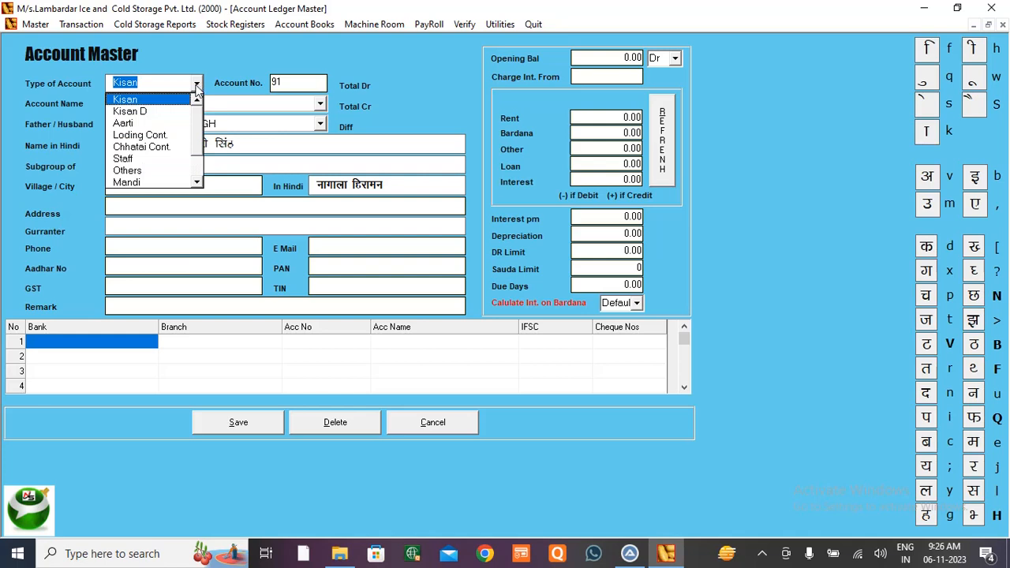
pyautogui.click(150, 99)
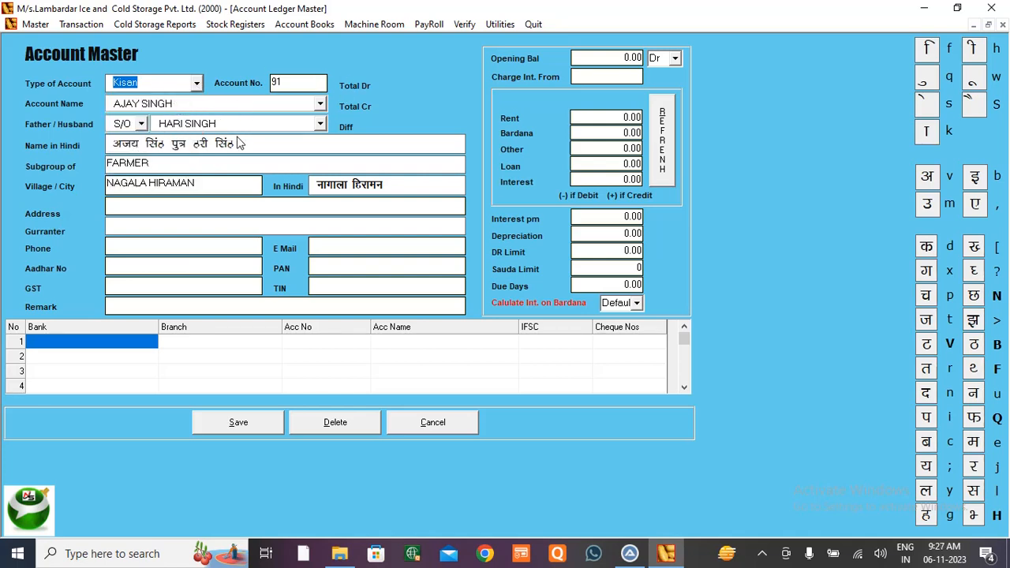
pyautogui.click(141, 125)
pyautogui.click(141, 125)
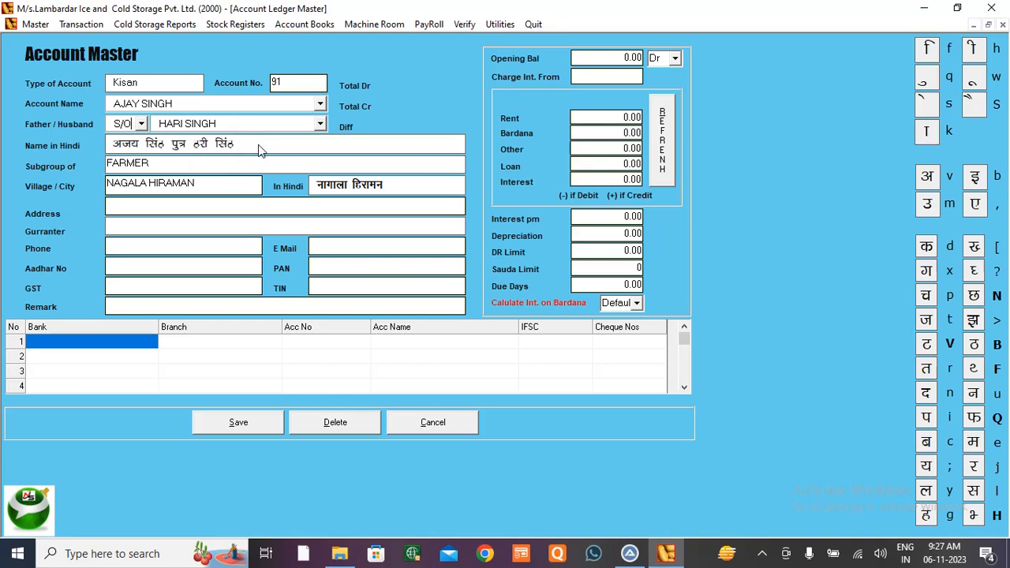
pyautogui.click(130, 232)
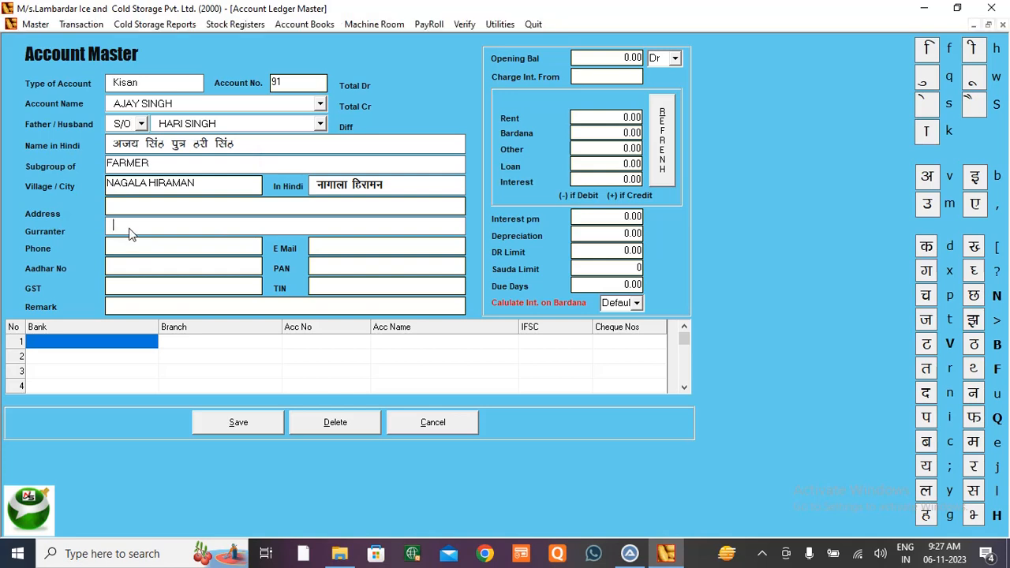
pyautogui.click(144, 285)
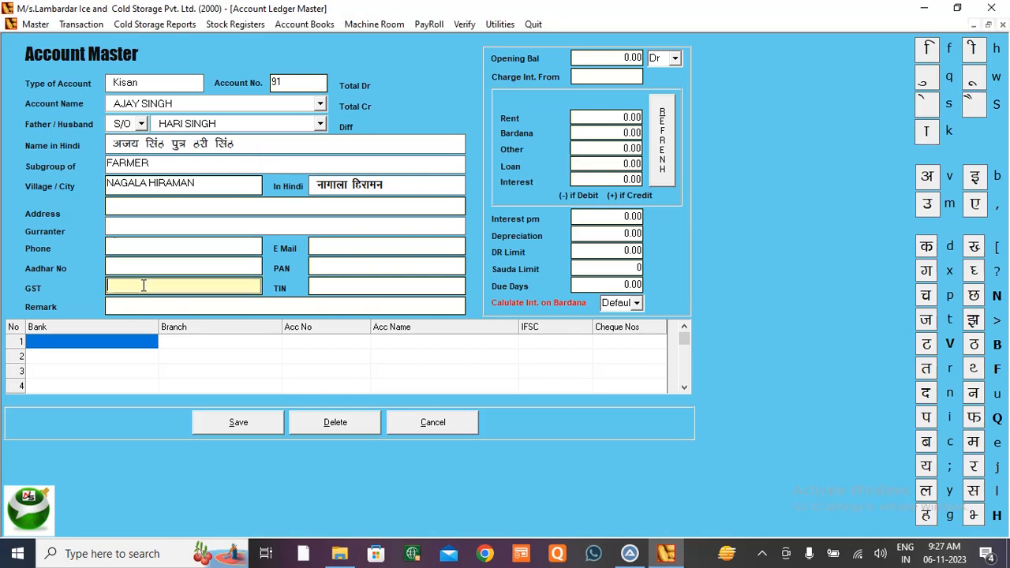
pyautogui.click(608, 58)
pyautogui.click(672, 58)
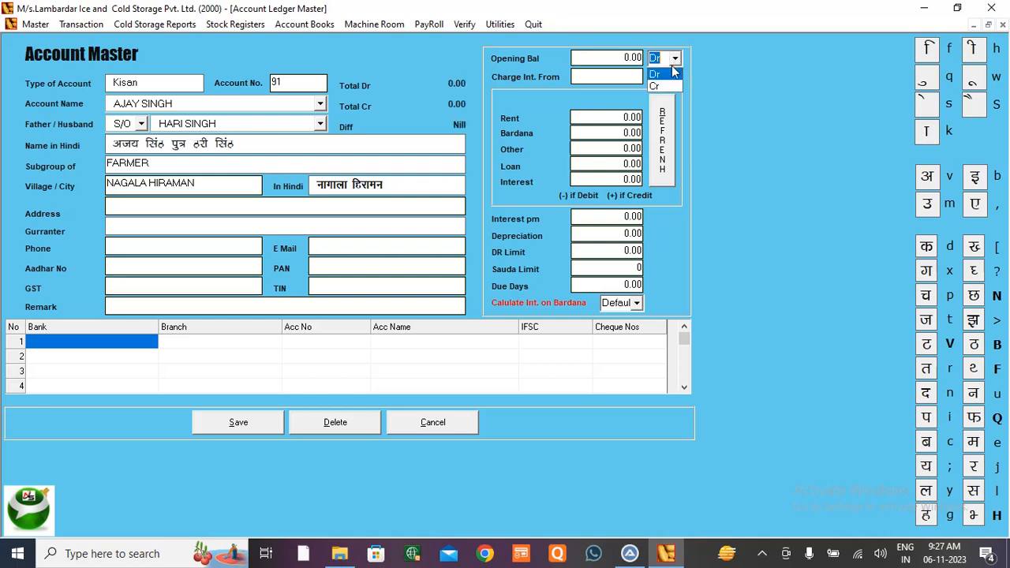
pyautogui.click(661, 69)
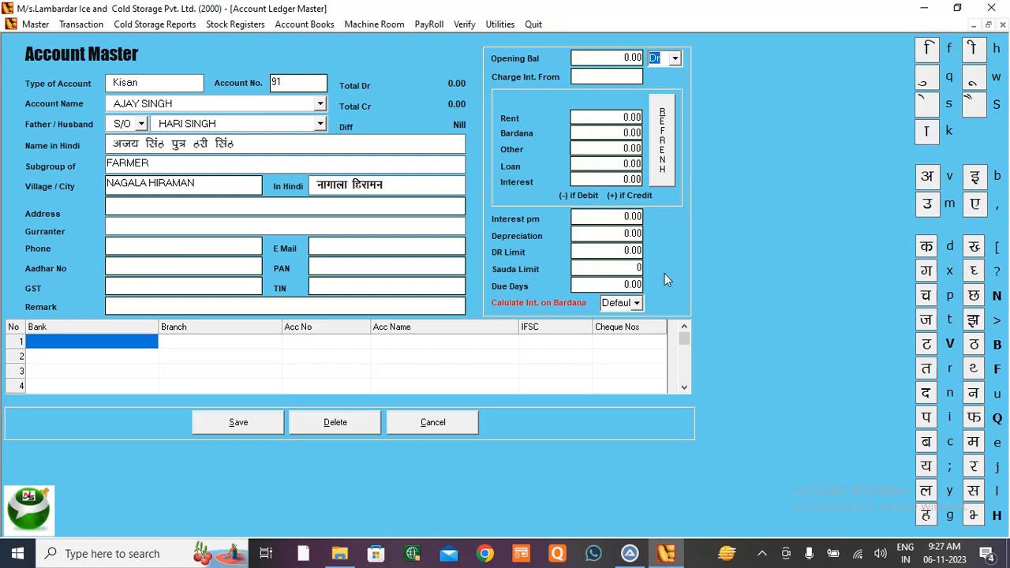
pyautogui.click(446, 423)
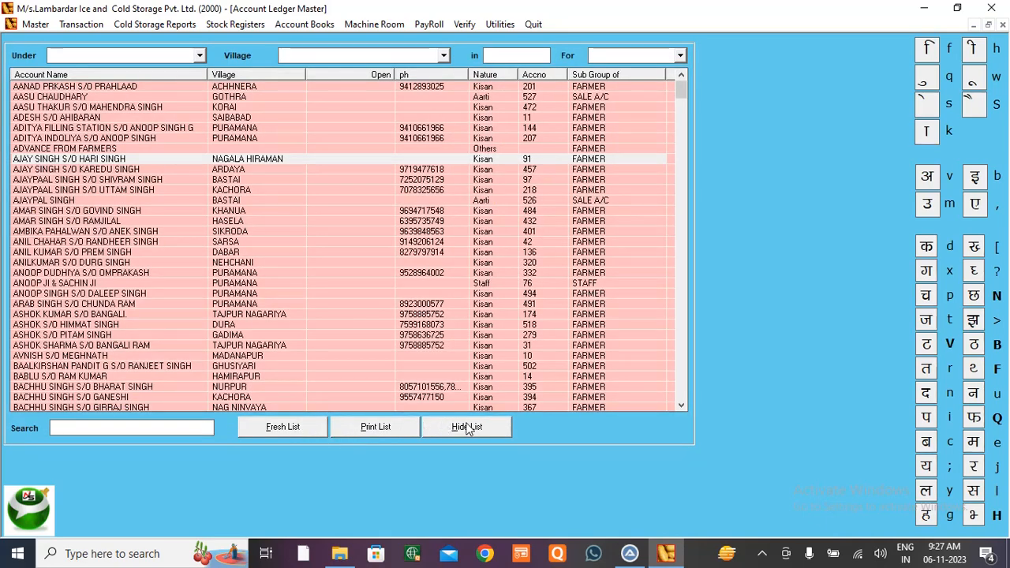
# View the print options for the account list without printing, and exit the Account Master.
pyautogui.click(365, 429)
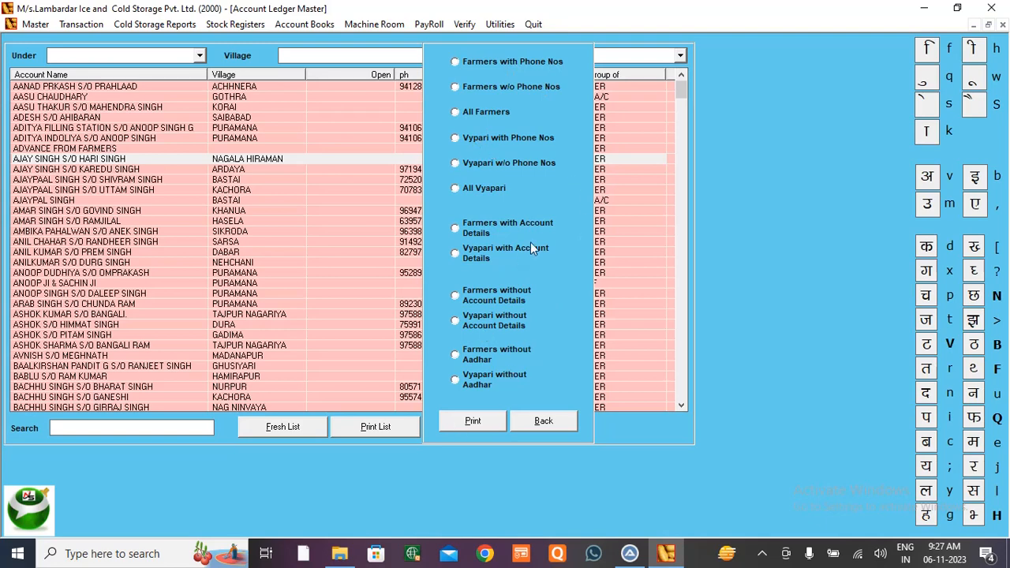
pyautogui.click(556, 421)
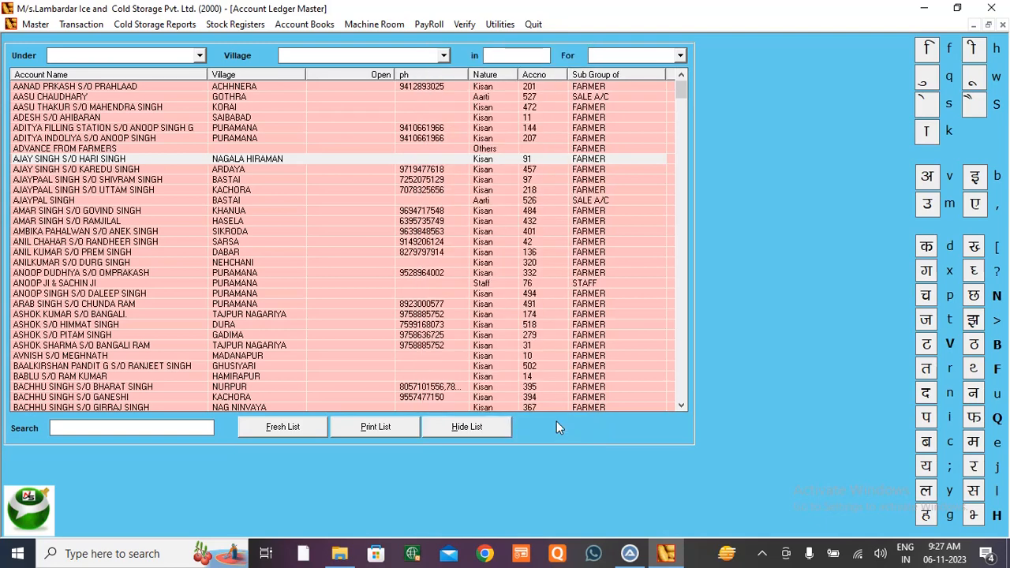
pyautogui.click(482, 426)
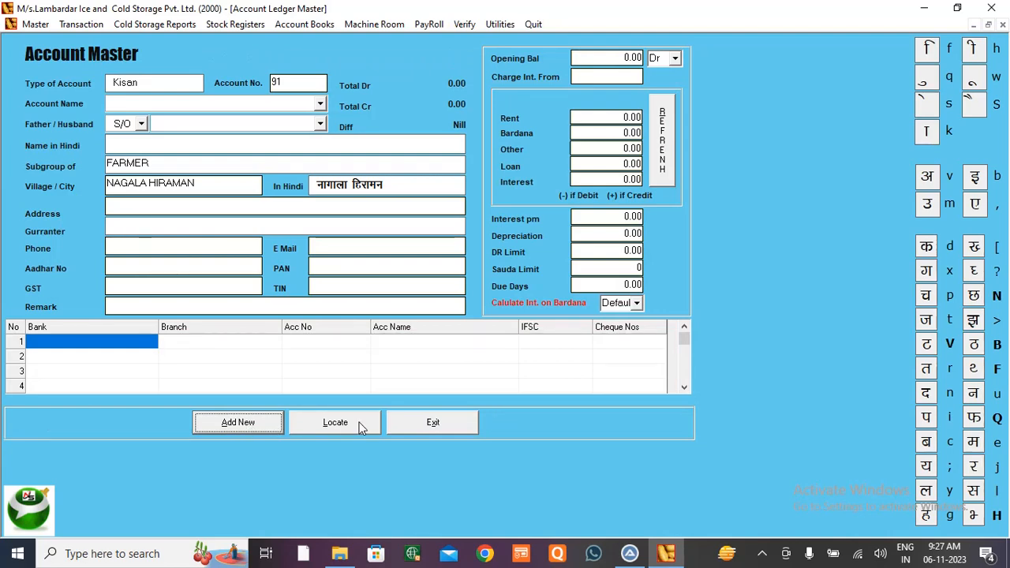
pyautogui.click(433, 433)
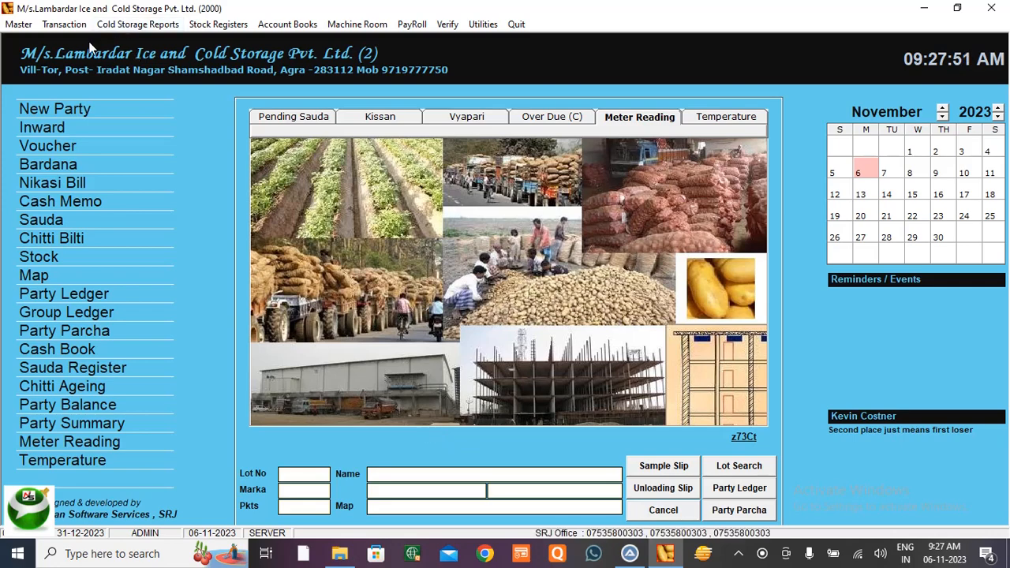
# Open the Village Master, view the list of saved villages, and exit it.
pyautogui.click(19, 25)
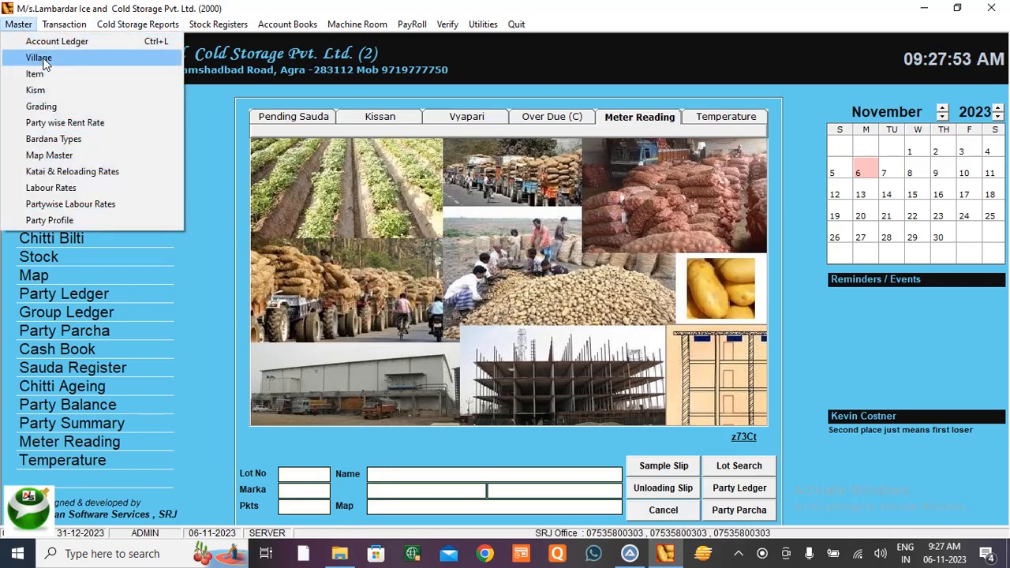
pyautogui.click(41, 58)
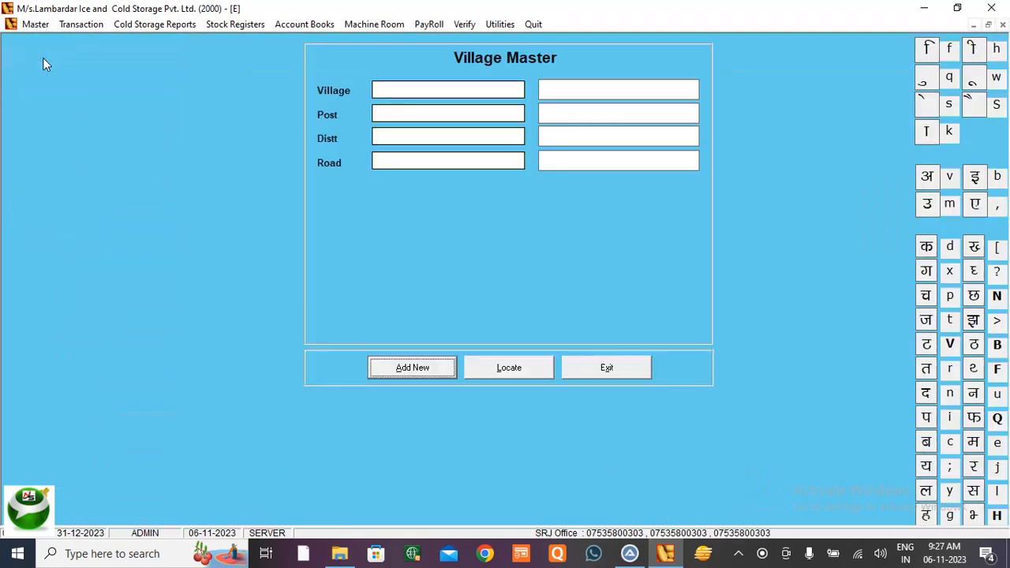
pyautogui.click(508, 370)
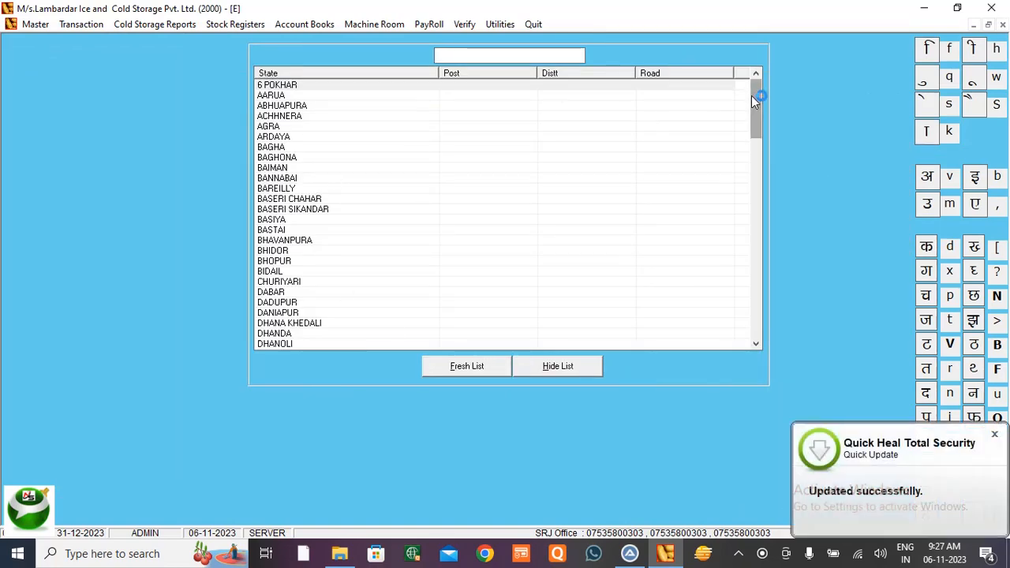
pyautogui.moveTo(751, 96); pyautogui.dragTo(773, 90)
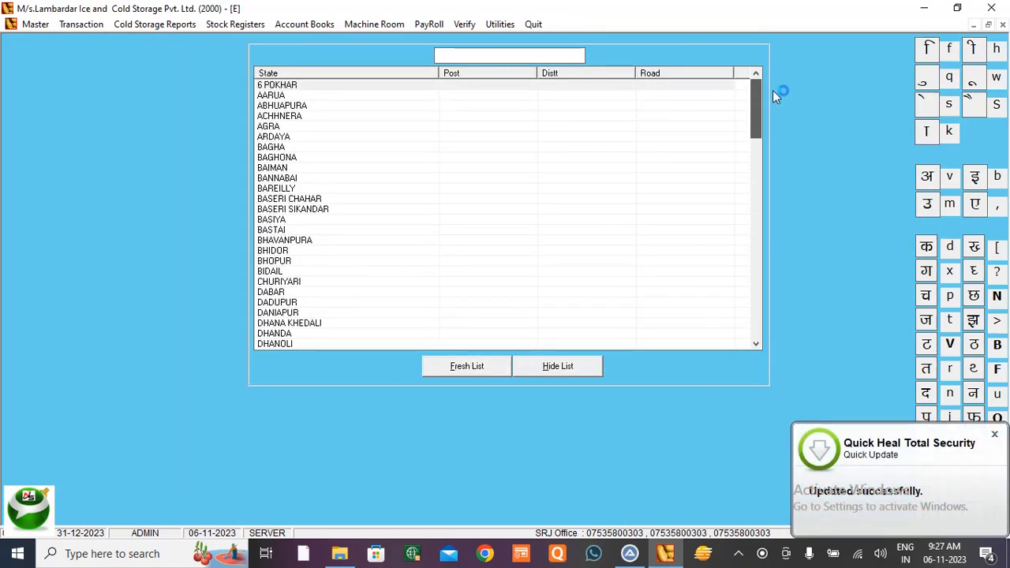
pyautogui.click(575, 372)
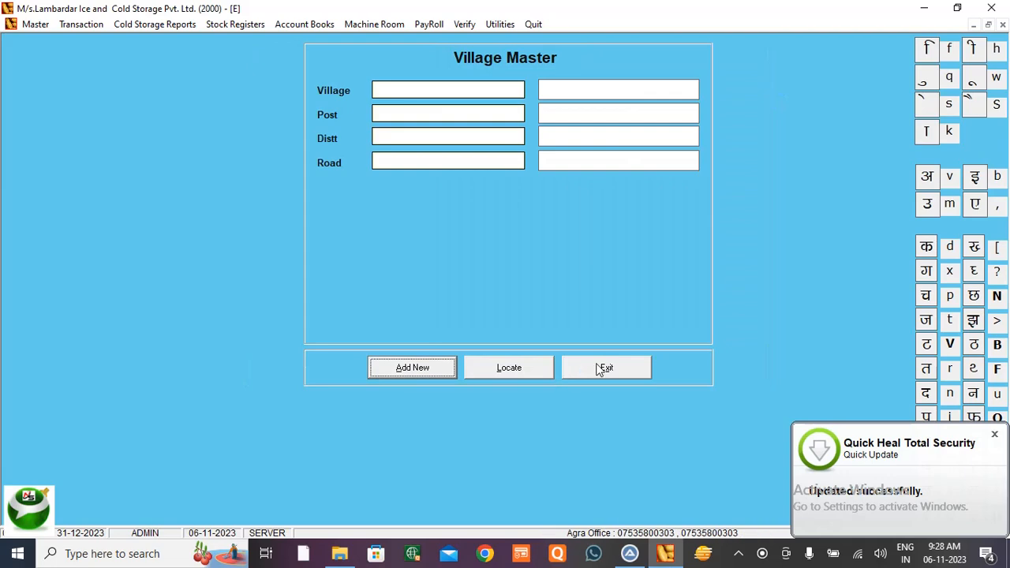
pyautogui.click(600, 366)
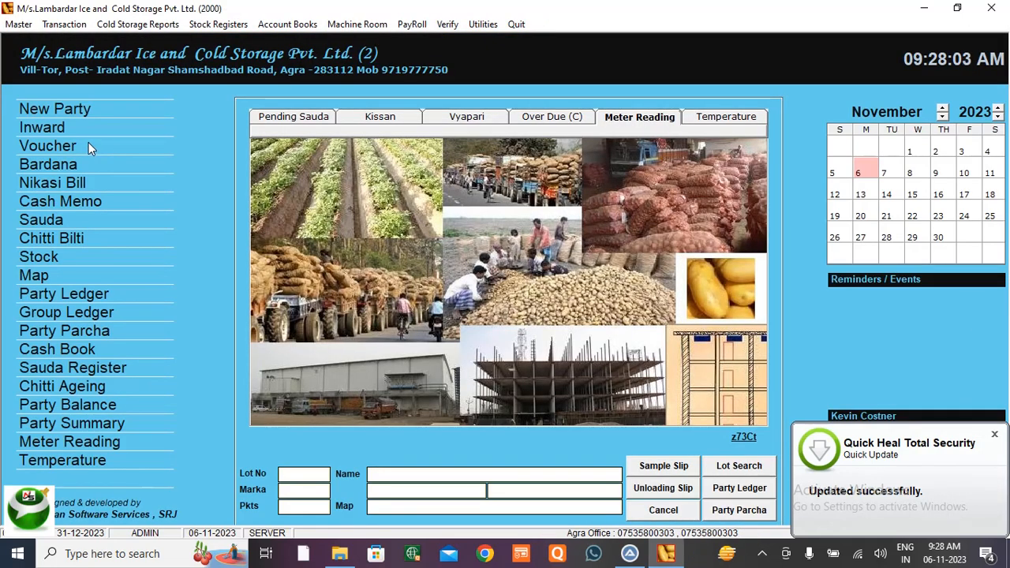
# Open the Commodity Master and list the saved commodities.
pyautogui.click(20, 26)
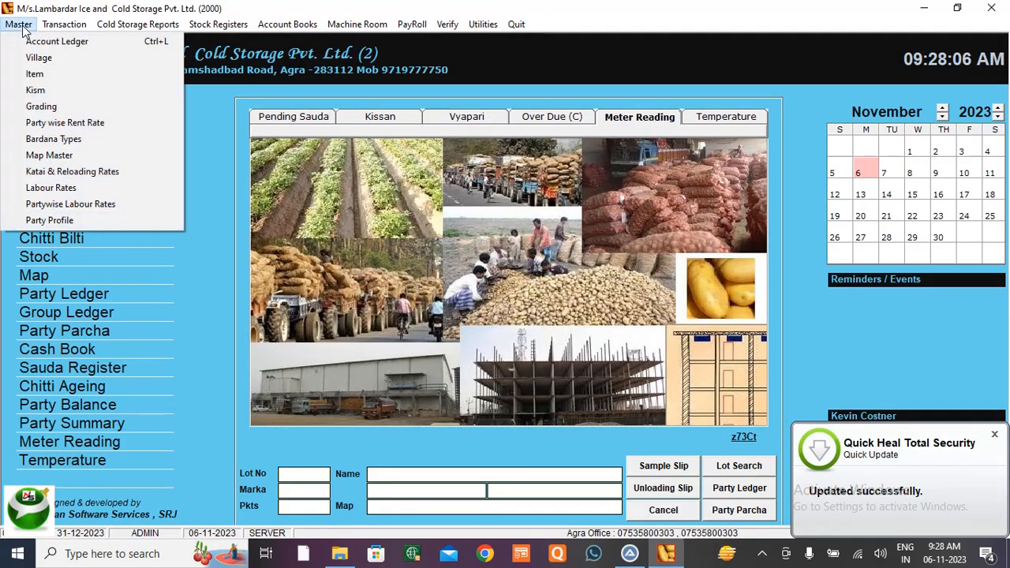
pyautogui.click(46, 74)
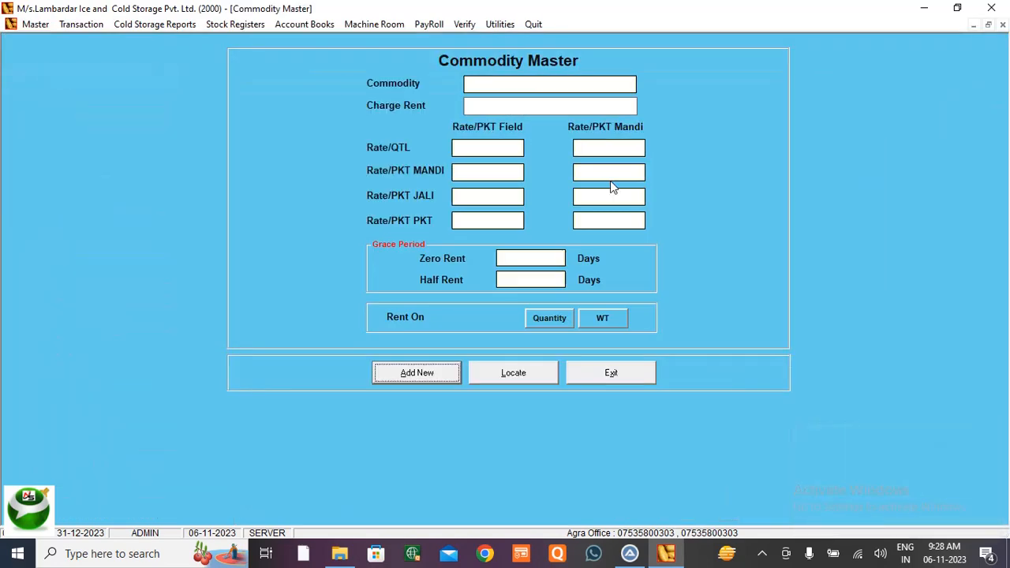
pyautogui.click(530, 380)
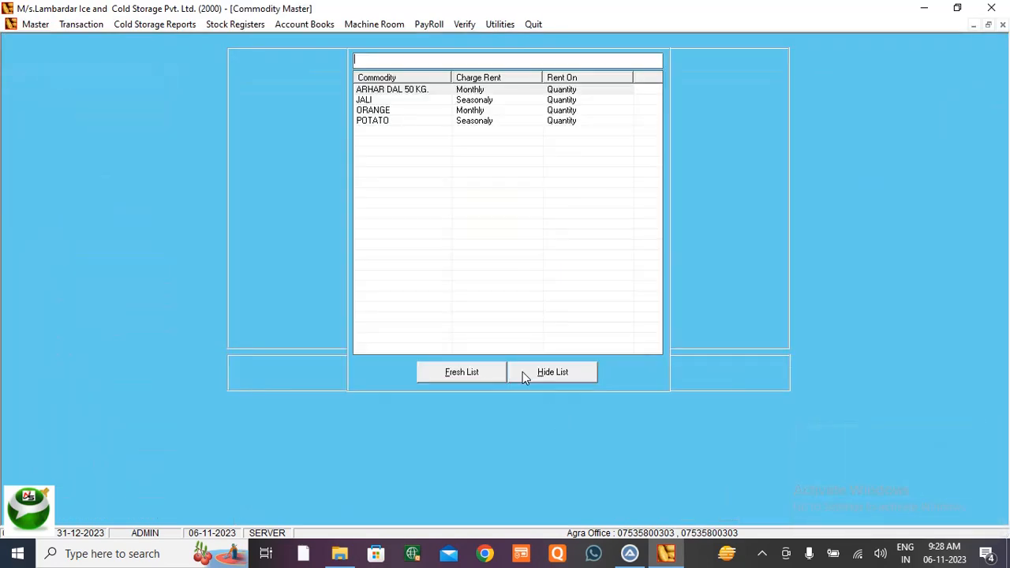
# Examine the charge rent and rent basis of ARHAR DAL 50 KG., JALI, ORANGE and POTATO in the commodity list.
pyautogui.click(382, 94)
pyautogui.click(381, 102)
pyautogui.click(382, 111)
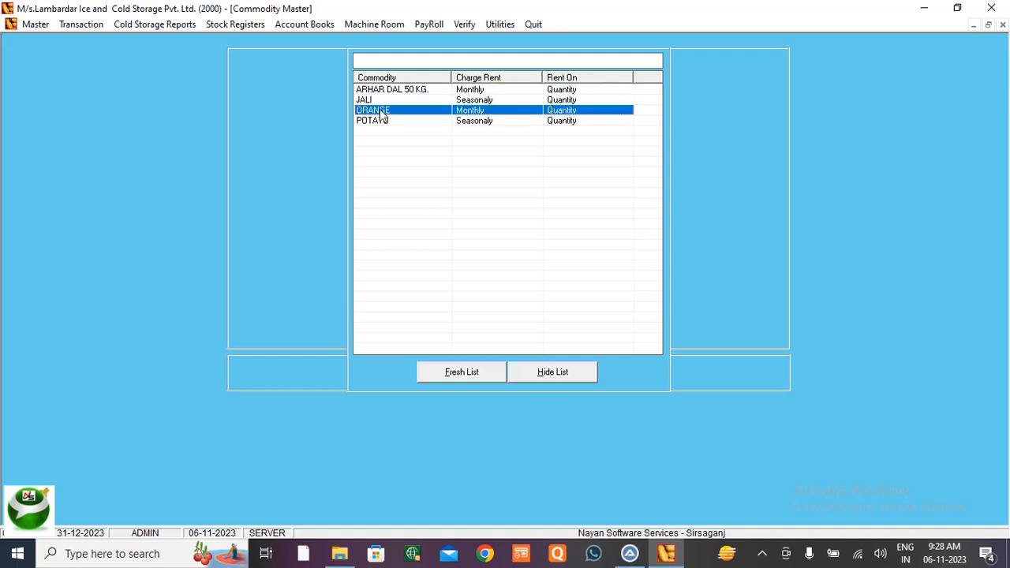
pyautogui.click(382, 123)
pyautogui.click(386, 91)
pyautogui.click(382, 110)
pyautogui.click(380, 124)
pyautogui.click(378, 109)
pyautogui.click(380, 91)
pyautogui.click(380, 100)
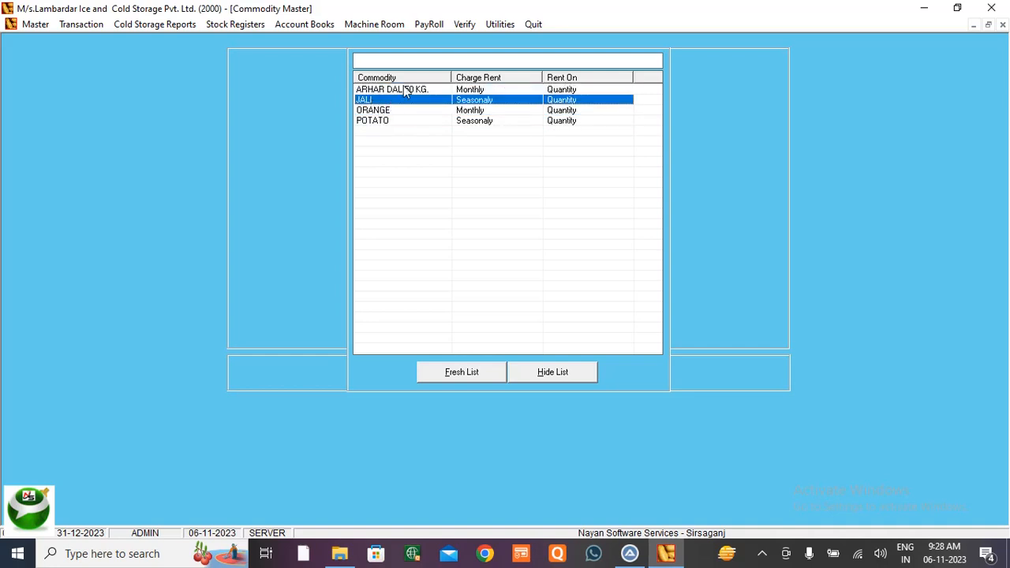
pyautogui.click(407, 92)
pyautogui.click(394, 101)
pyautogui.click(390, 111)
pyautogui.click(391, 125)
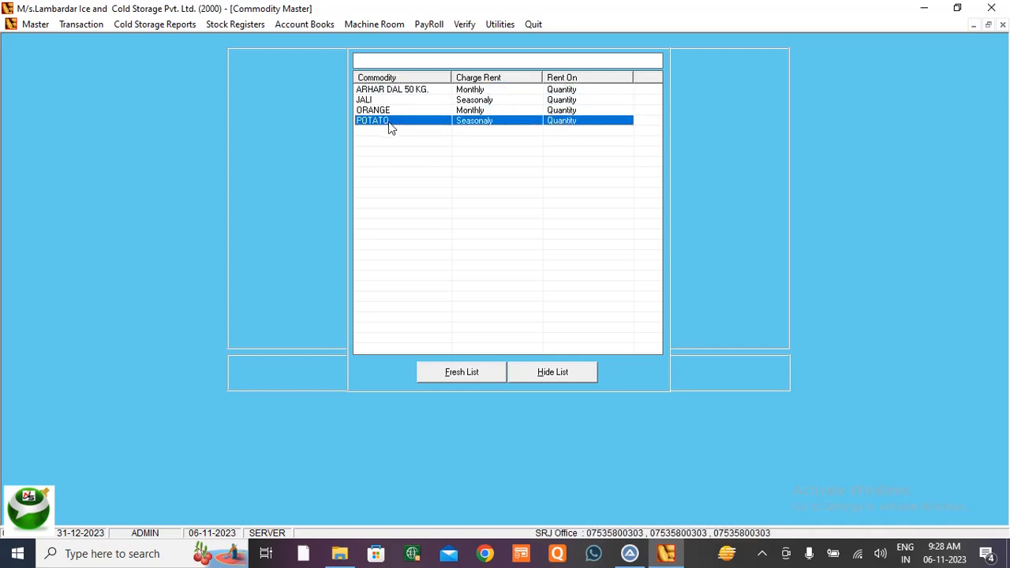
# Exit the Commodity Master and list the saved potato types in the Kism master.
pyautogui.click(543, 376)
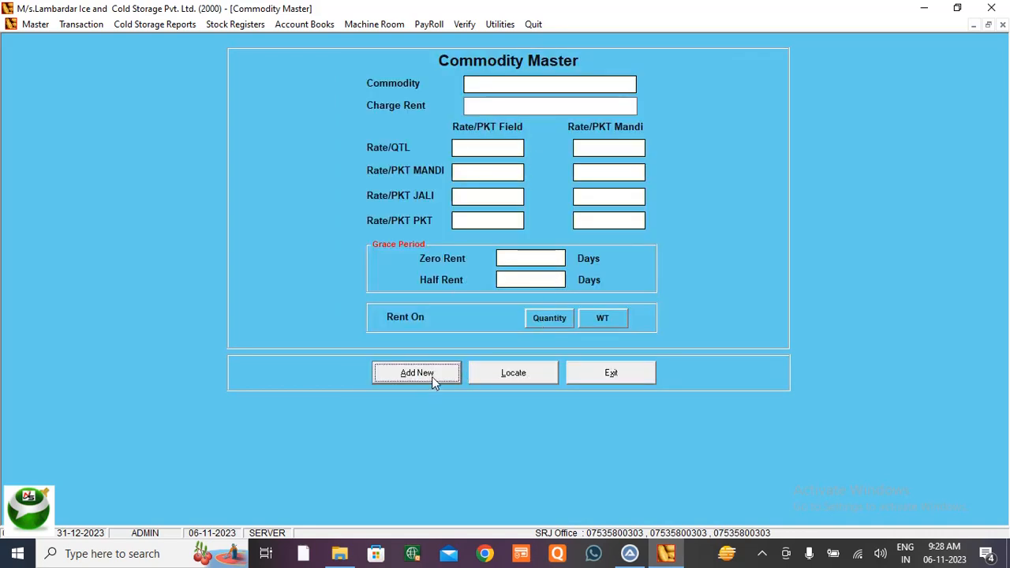
pyautogui.click(611, 373)
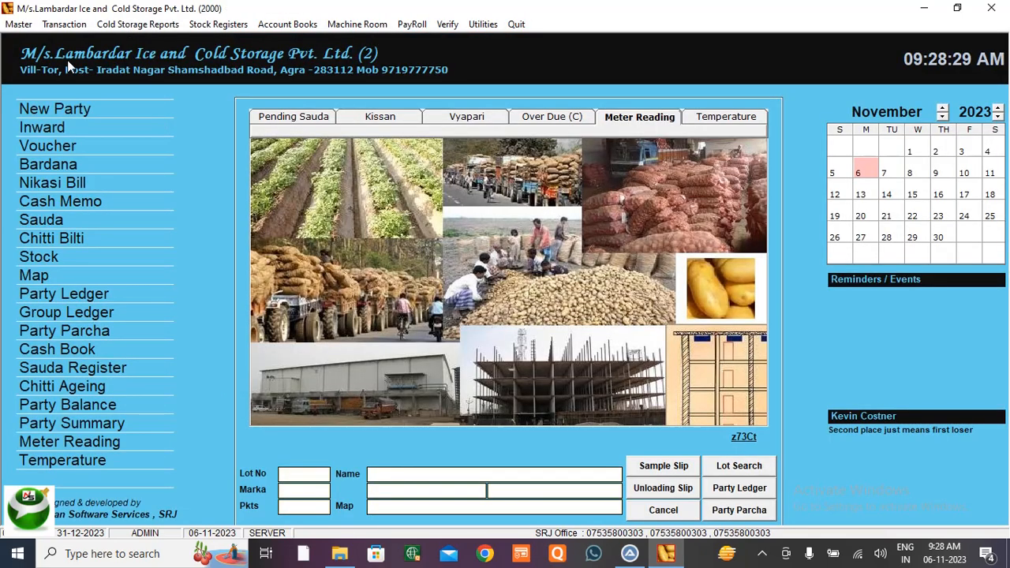
pyautogui.click(17, 24)
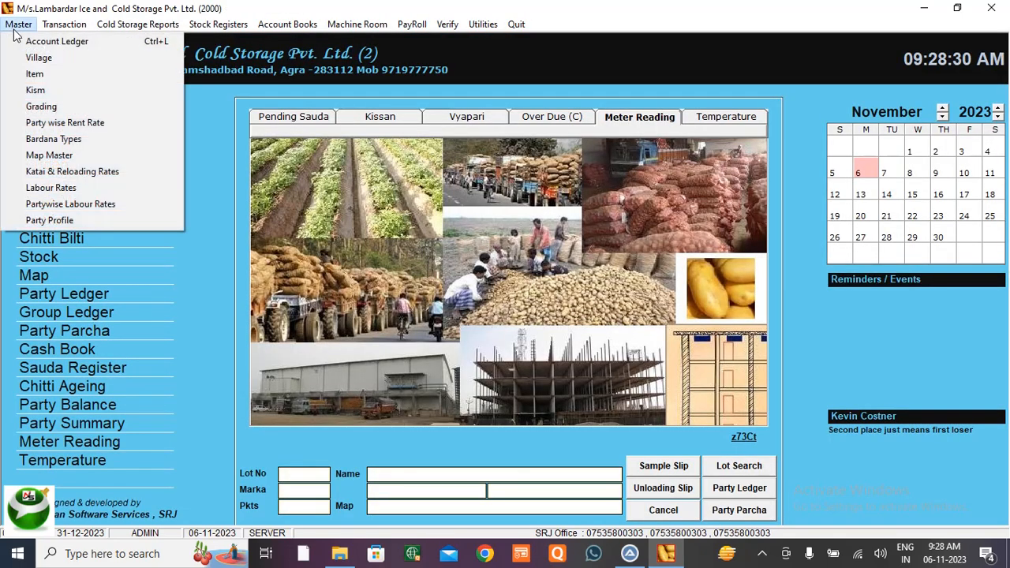
pyautogui.click(52, 87)
pyautogui.click(517, 360)
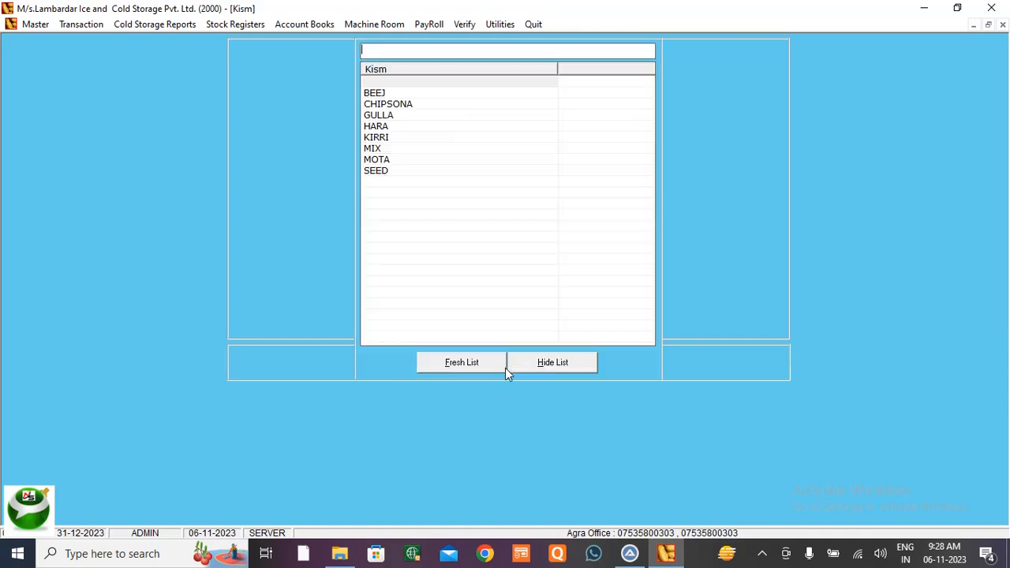
# Look through the Kism entries, including CHIPSONA, HARA, KIRRI, MIX, MOTA and SEED, and exit the Kism master.
pyautogui.click(399, 106)
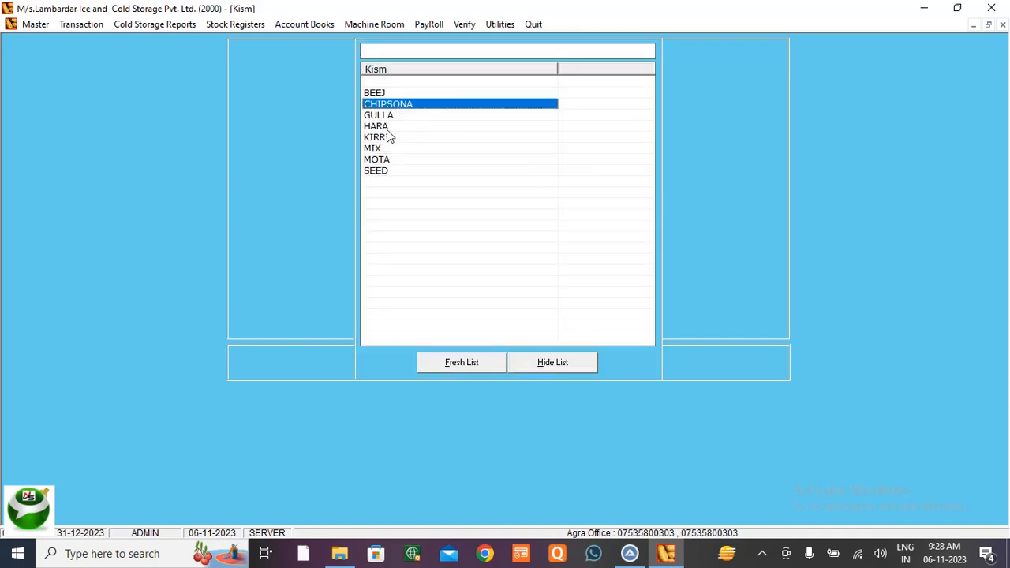
pyautogui.click(385, 127)
pyautogui.click(380, 158)
pyautogui.click(383, 170)
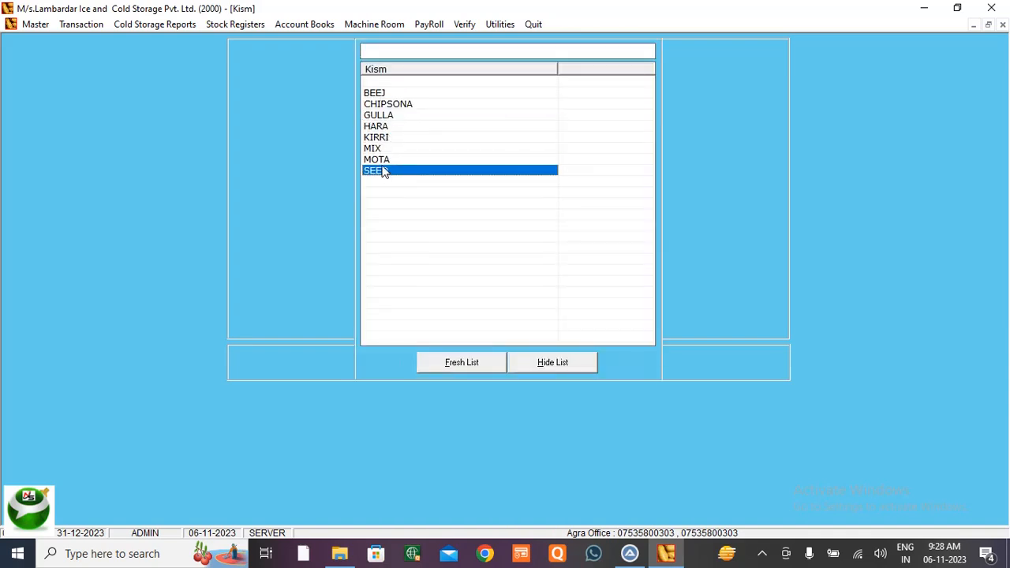
pyautogui.click(379, 162)
pyautogui.click(380, 149)
pyautogui.click(380, 139)
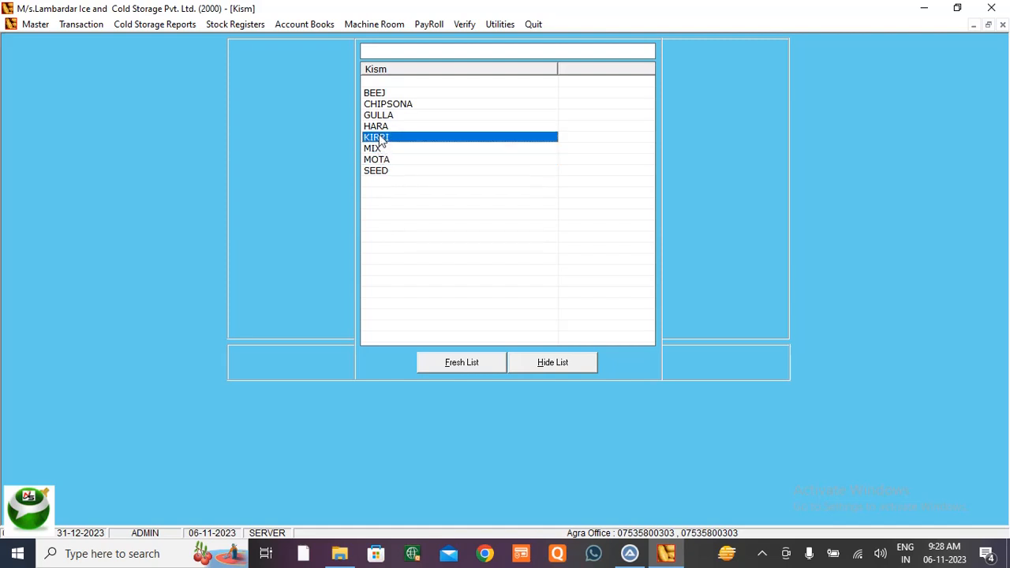
pyautogui.click(381, 130)
pyautogui.click(565, 361)
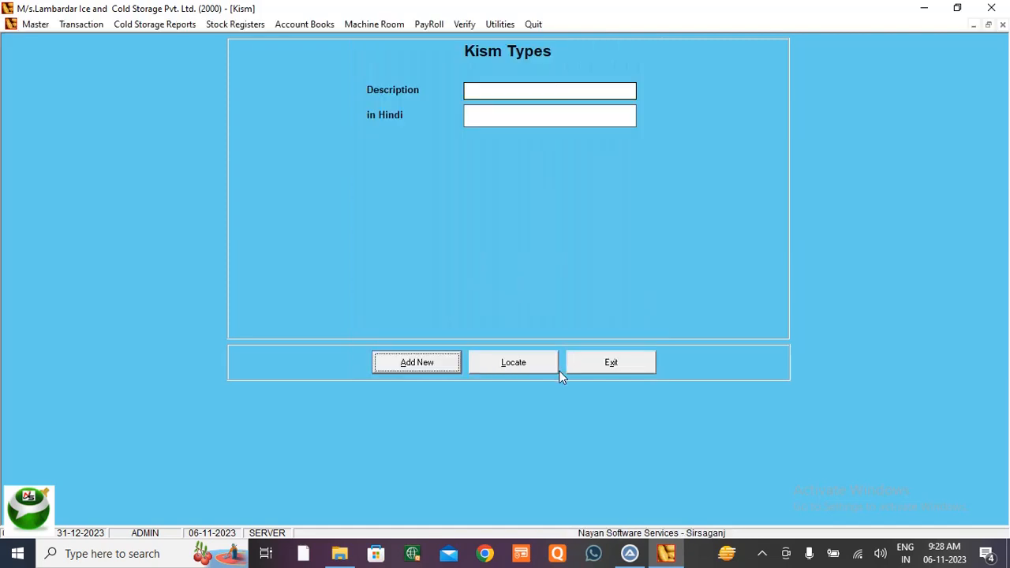
pyautogui.click(612, 371)
# View the Party Wise Rent Rates form without adding a record, and exit it.
pyautogui.click(20, 25)
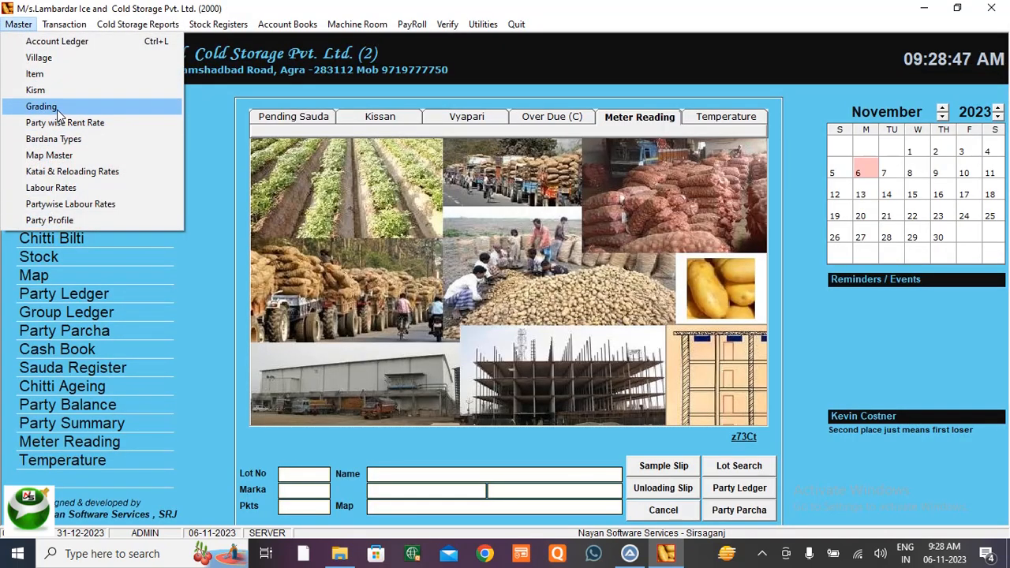
pyautogui.click(85, 124)
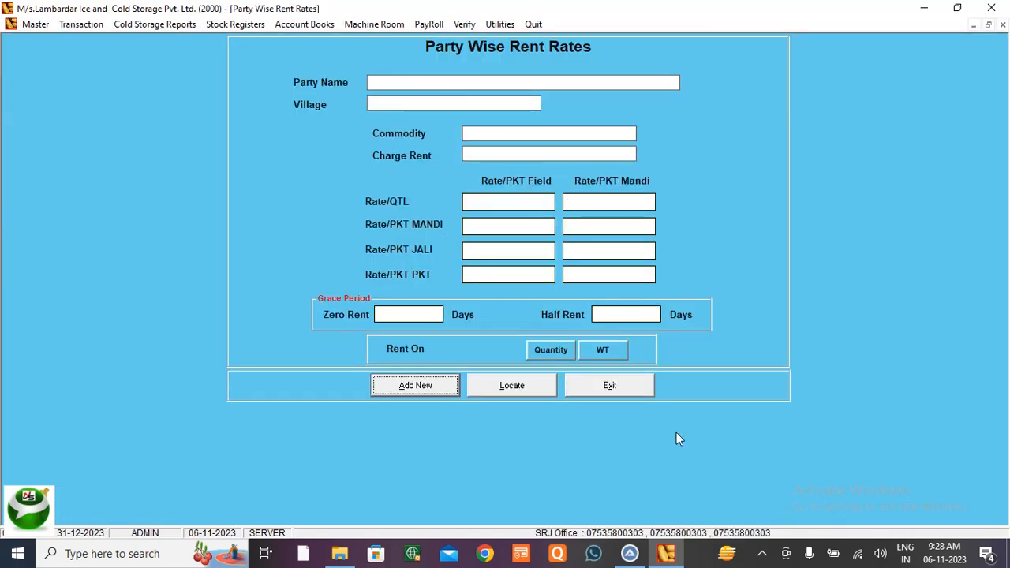
pyautogui.click(629, 382)
# Open the Bardana Type master, view the saved bardana types with their rates and opening stock, and exit it.
pyautogui.click(18, 24)
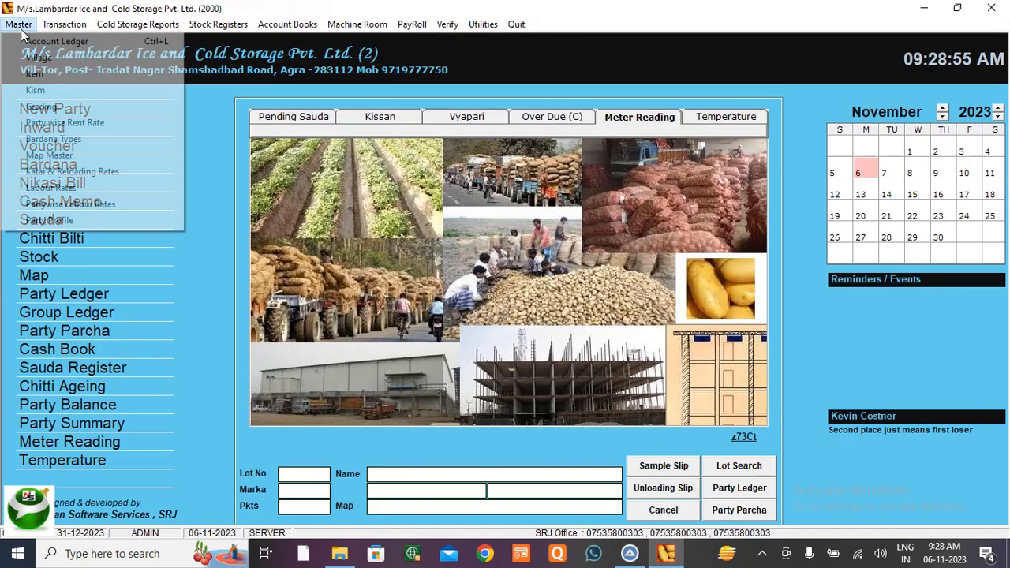
pyautogui.click(66, 146)
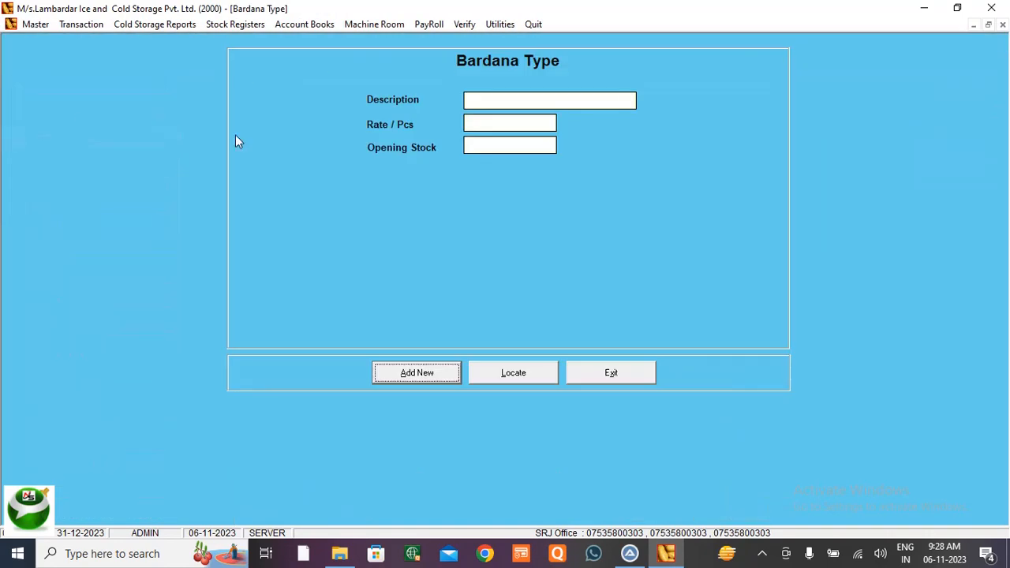
pyautogui.click(513, 374)
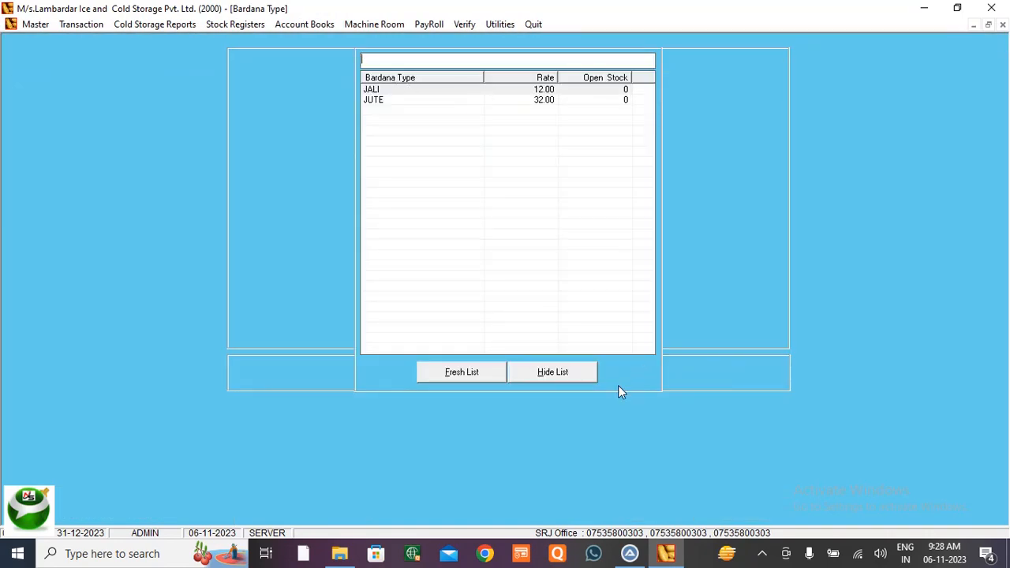
pyautogui.click(552, 372)
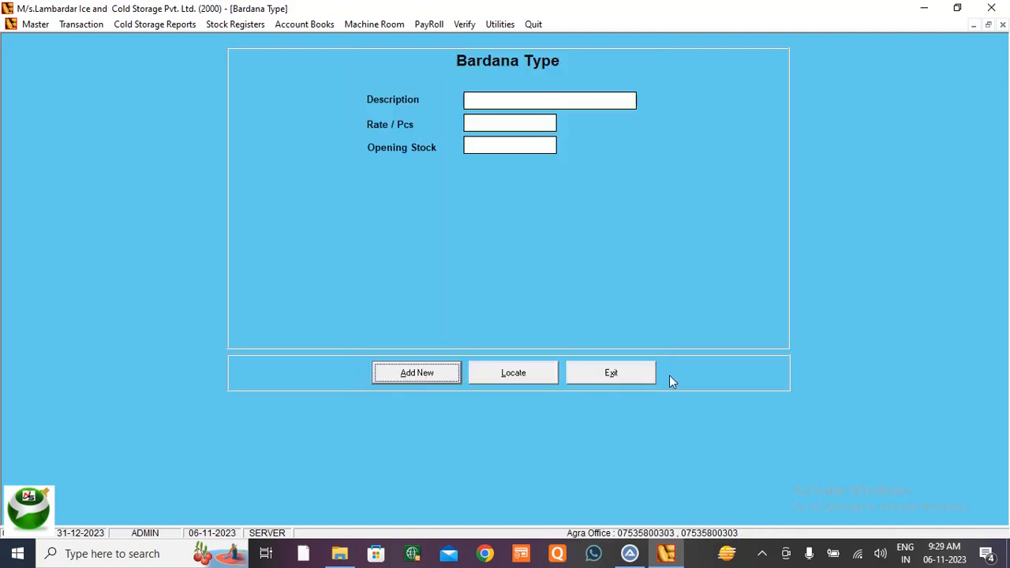
pyautogui.click(642, 374)
# Open the Room/Chamber Master through Map Master, examine rooms 1 and 2 in the room list, and exit it.
pyautogui.click(19, 24)
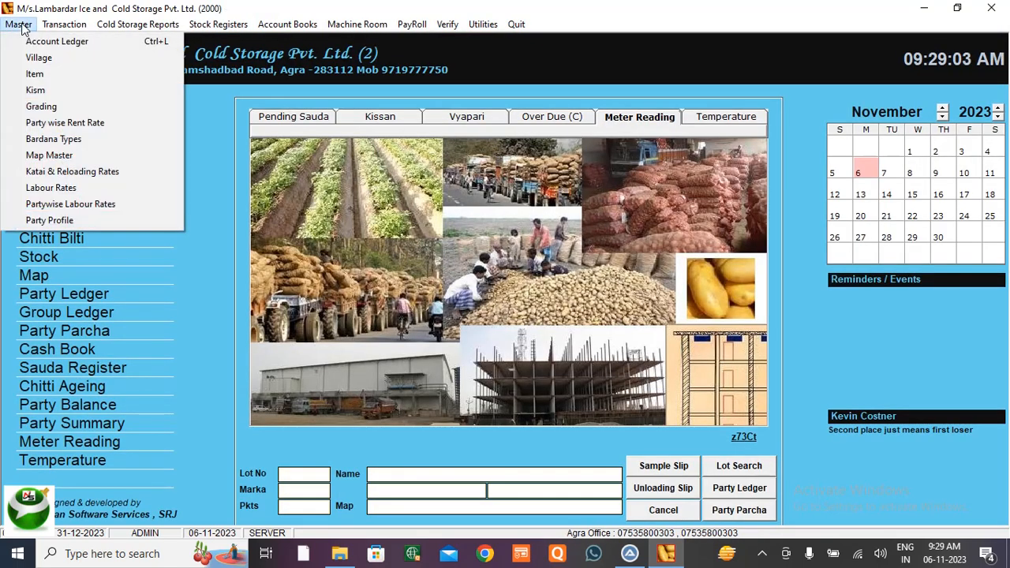
pyautogui.click(71, 158)
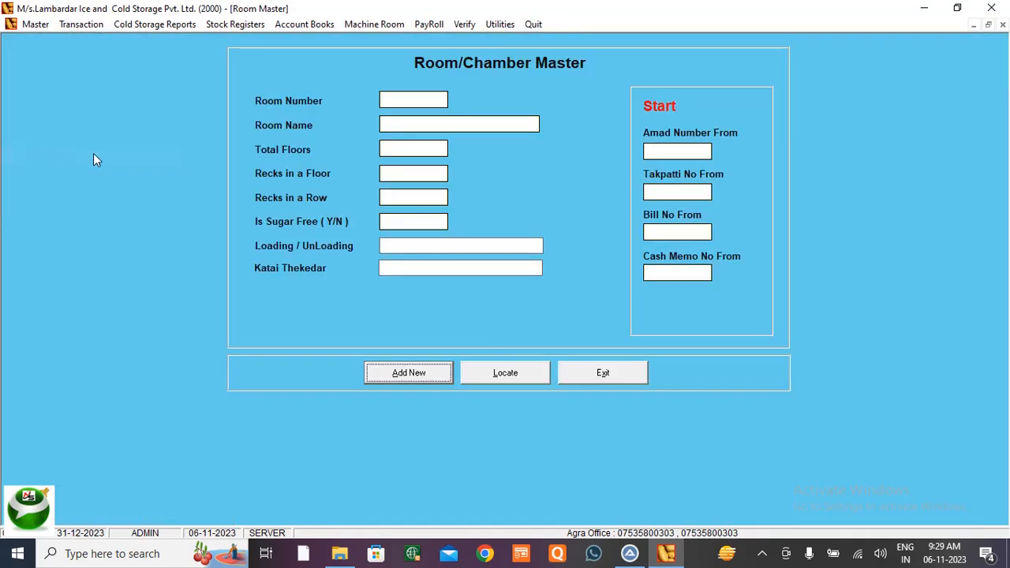
pyautogui.click(505, 378)
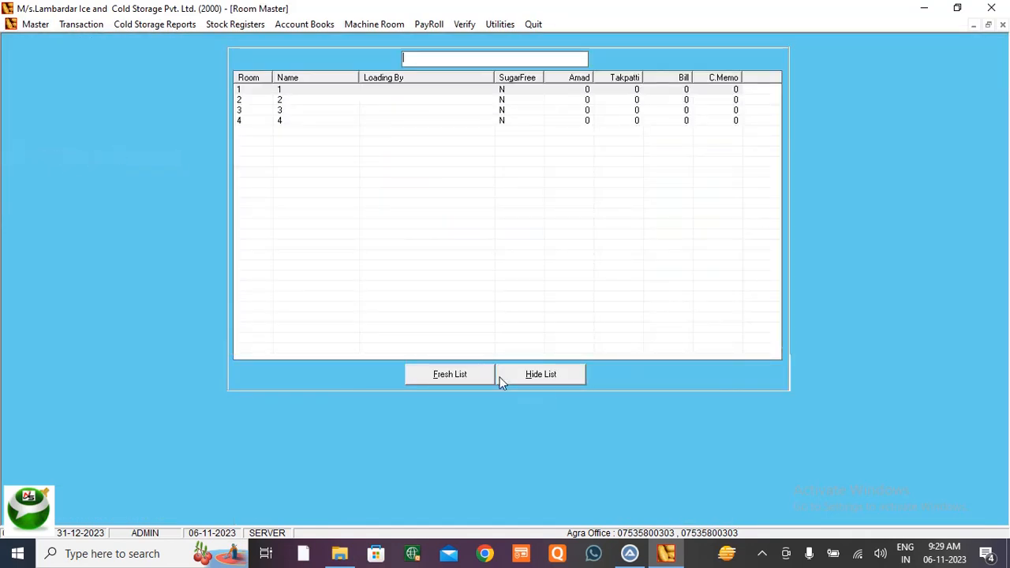
pyautogui.click(278, 100)
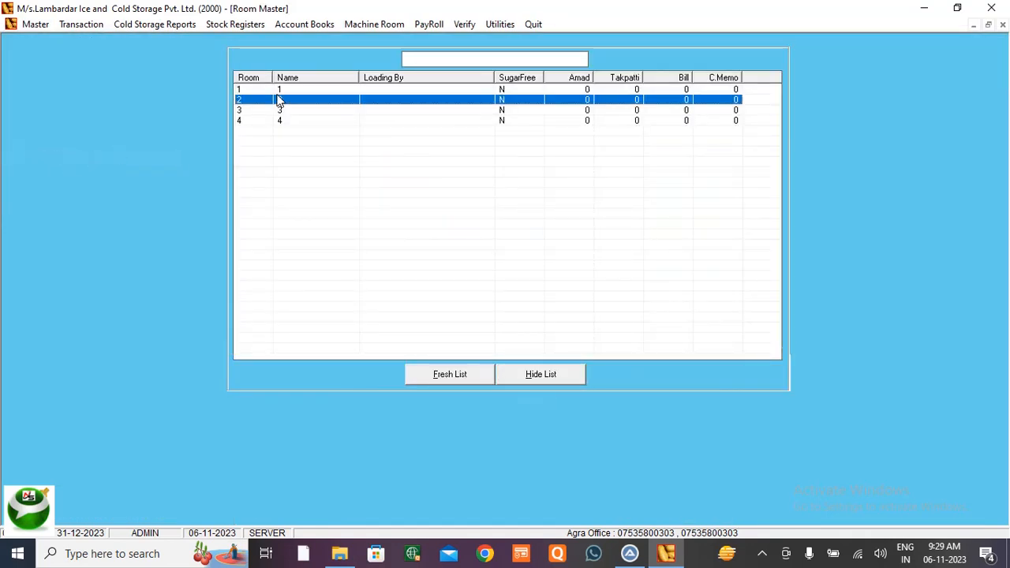
pyautogui.click(585, 90)
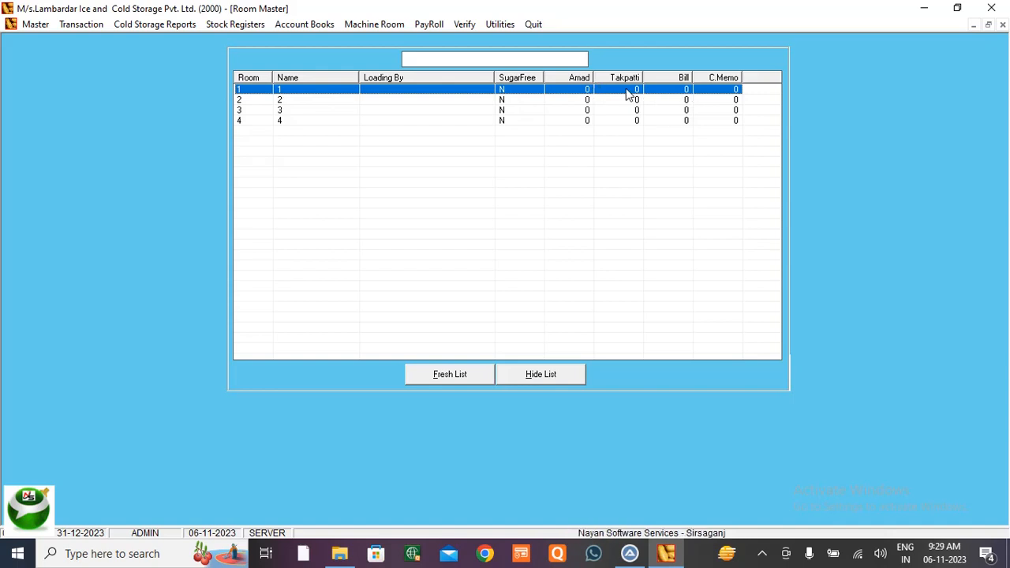
pyautogui.click(537, 376)
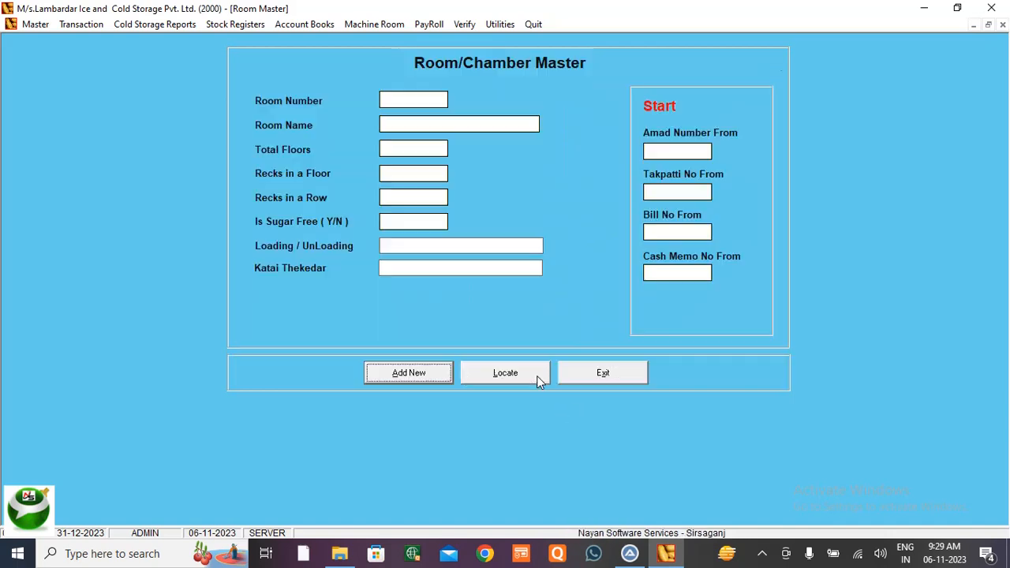
pyautogui.click(597, 376)
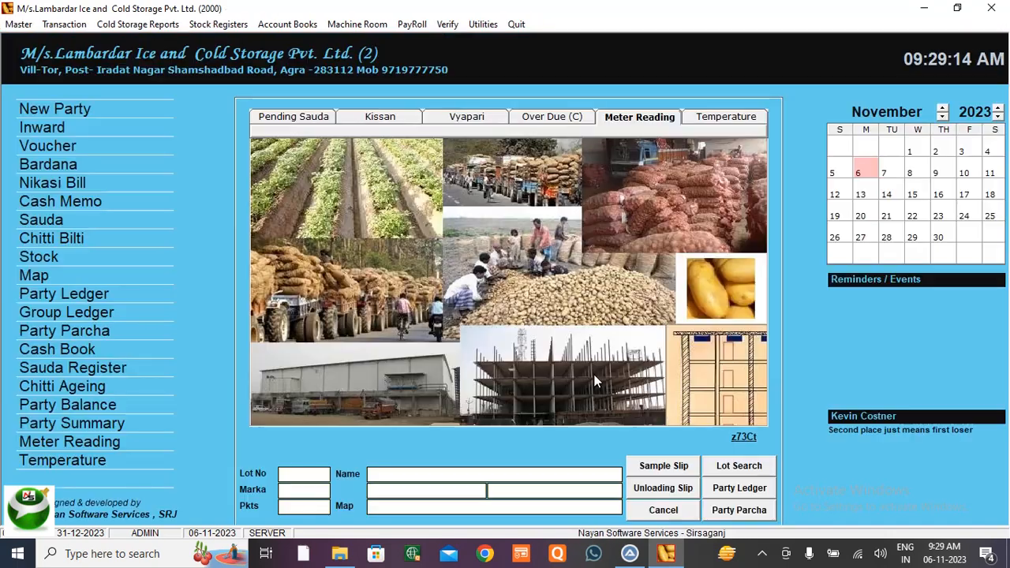
# Open Katai & Reloading Rates and examine the katai charges for the MANDI, JALI and PKT packet types.
pyautogui.click(17, 24)
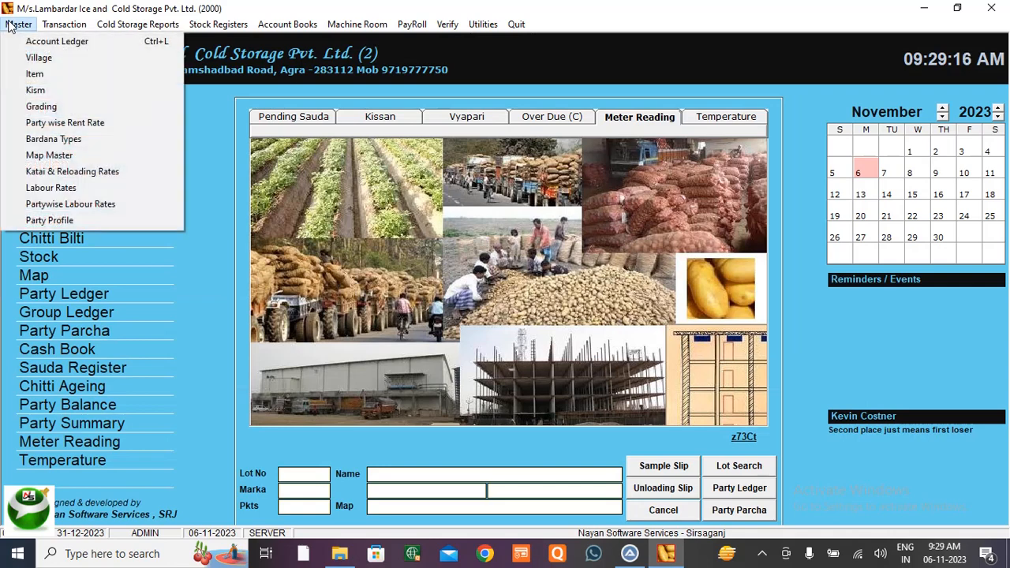
pyautogui.click(72, 171)
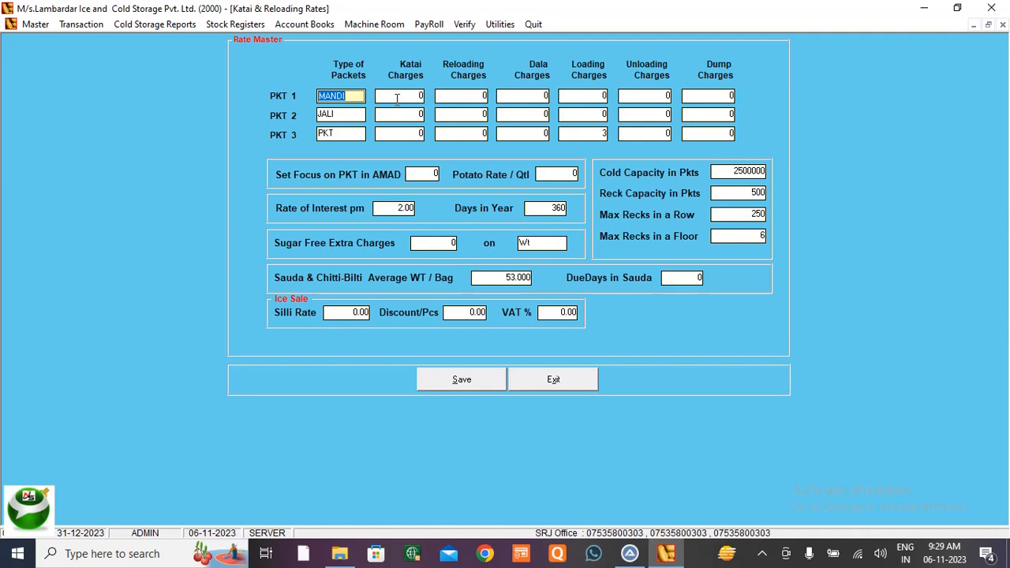
pyautogui.click(398, 97)
pyautogui.click(409, 134)
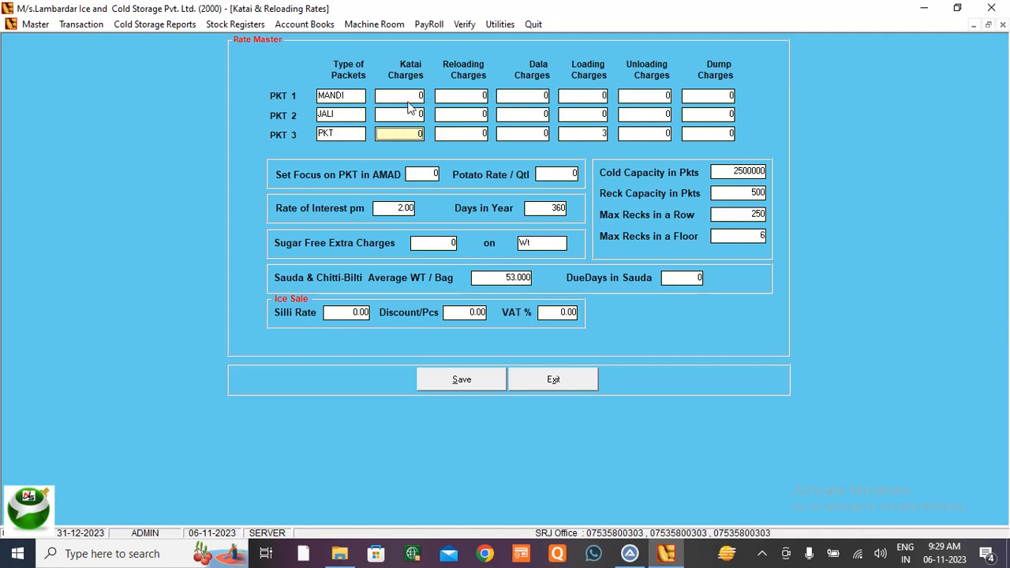
pyautogui.click(404, 113)
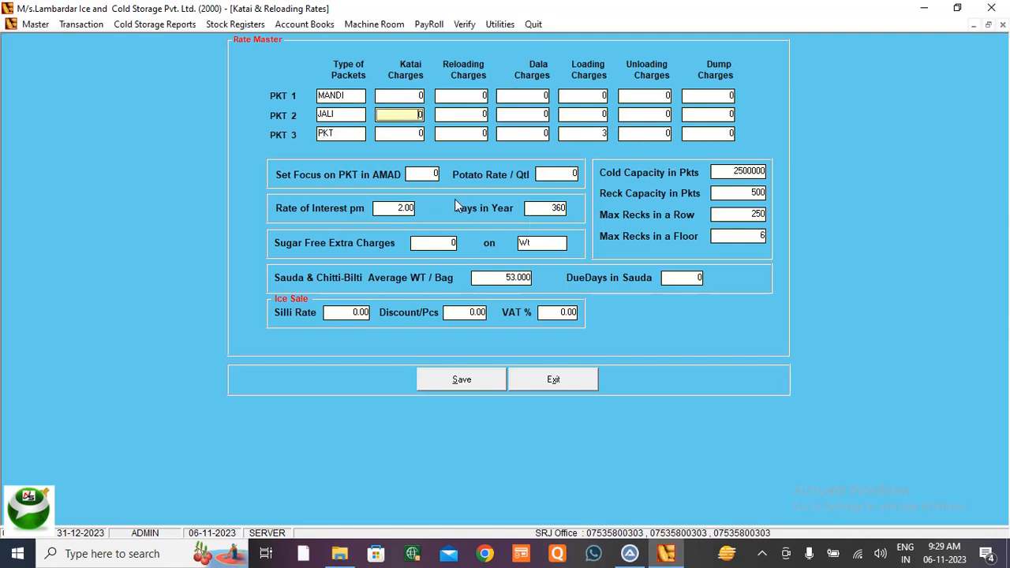
# Examine the monthly interest rate, cold capacity, average bag weight and ice sale fields of the Rate Master, and exit without saving.
pyautogui.click(407, 209)
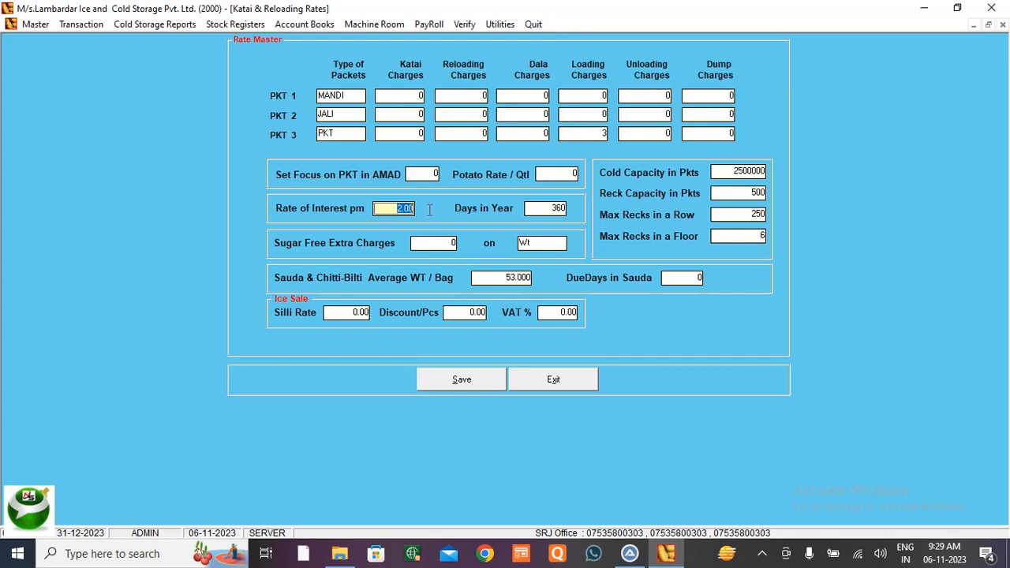
pyautogui.click(726, 176)
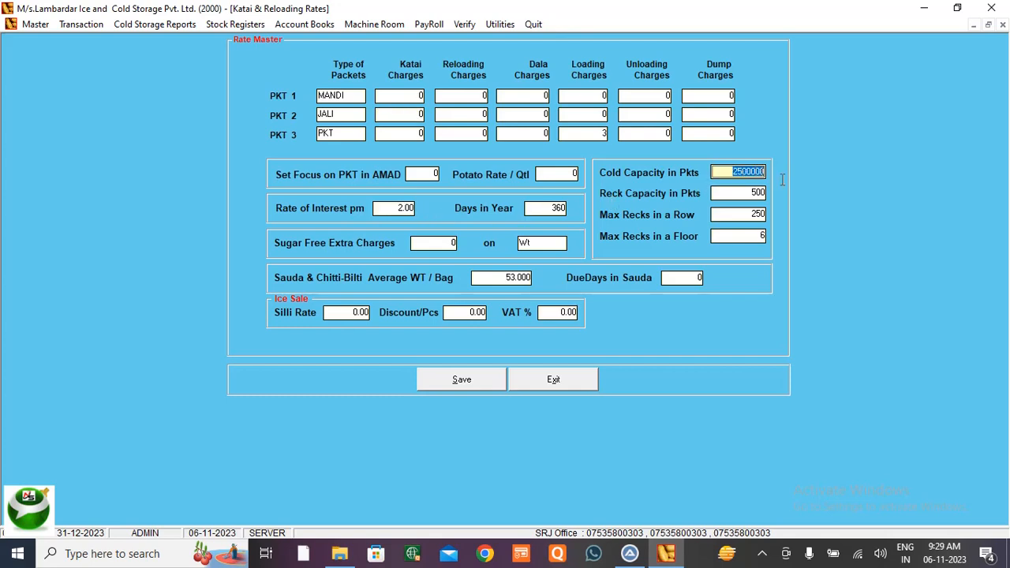
pyautogui.click(502, 278)
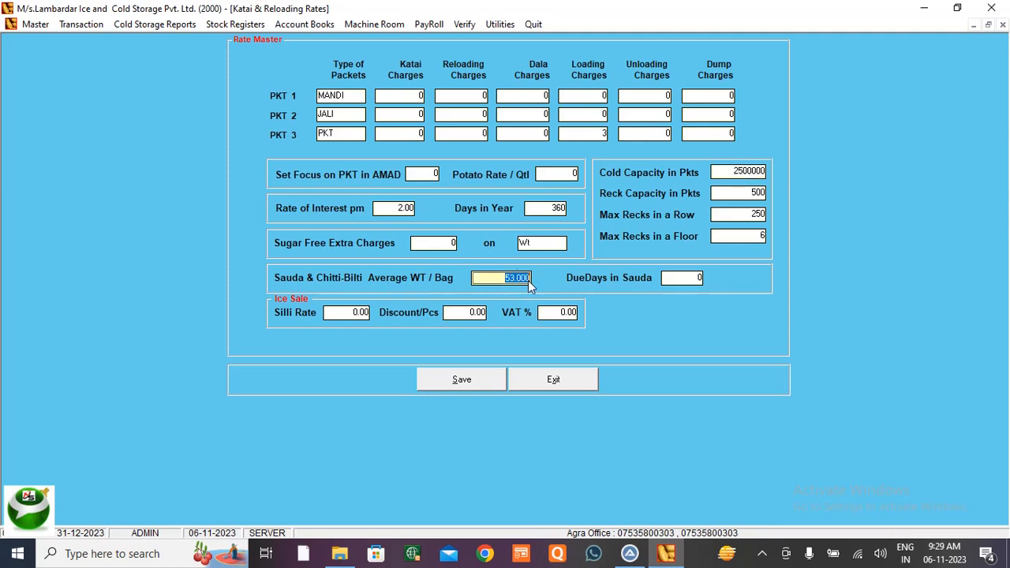
pyautogui.click(351, 313)
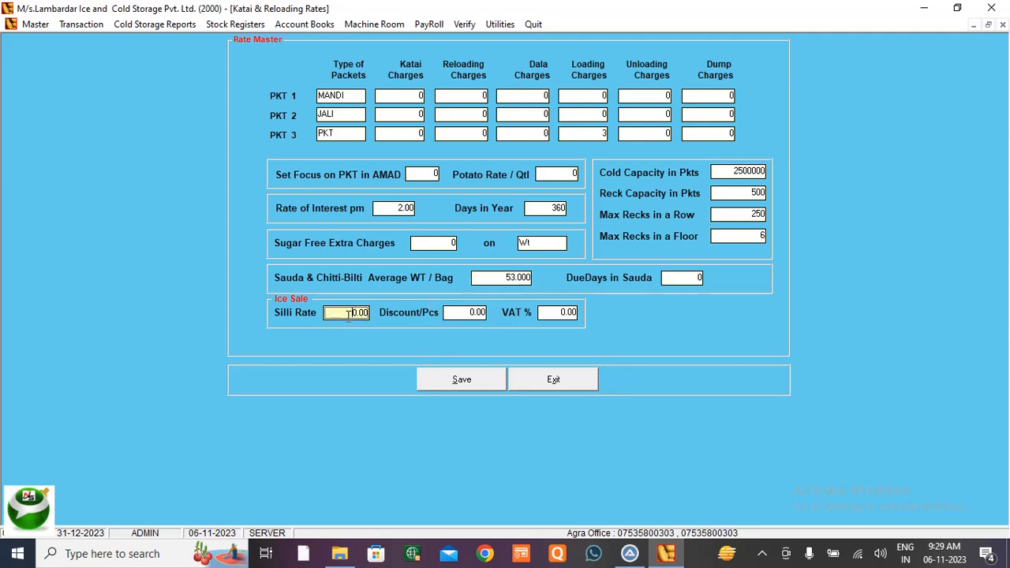
pyautogui.click(448, 311)
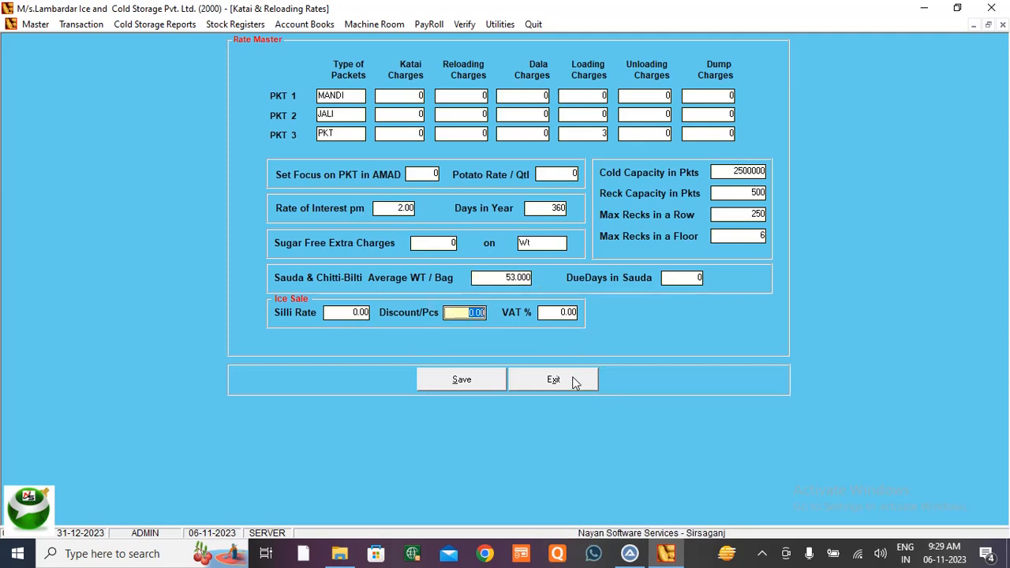
pyautogui.click(565, 316)
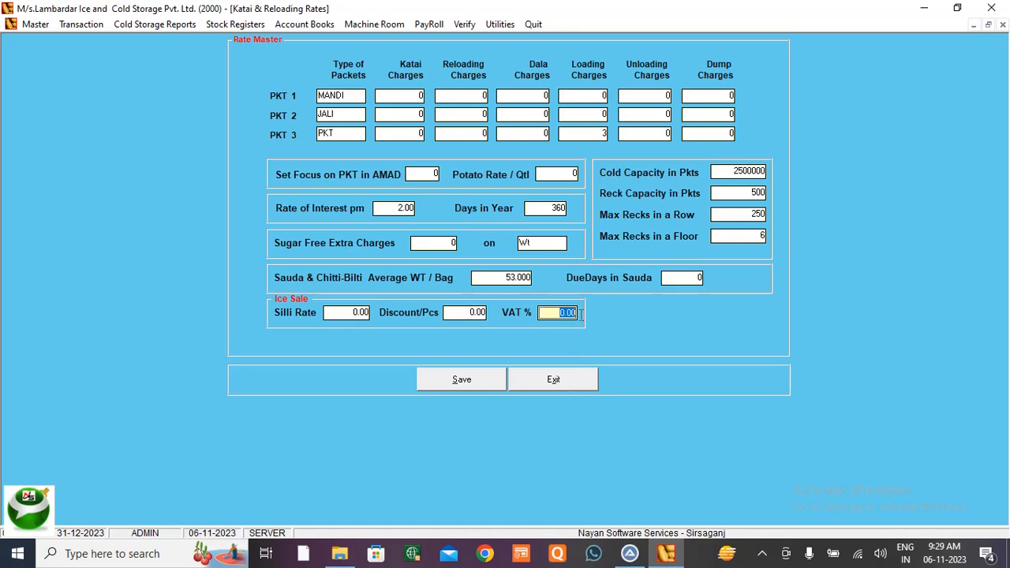
pyautogui.click(557, 381)
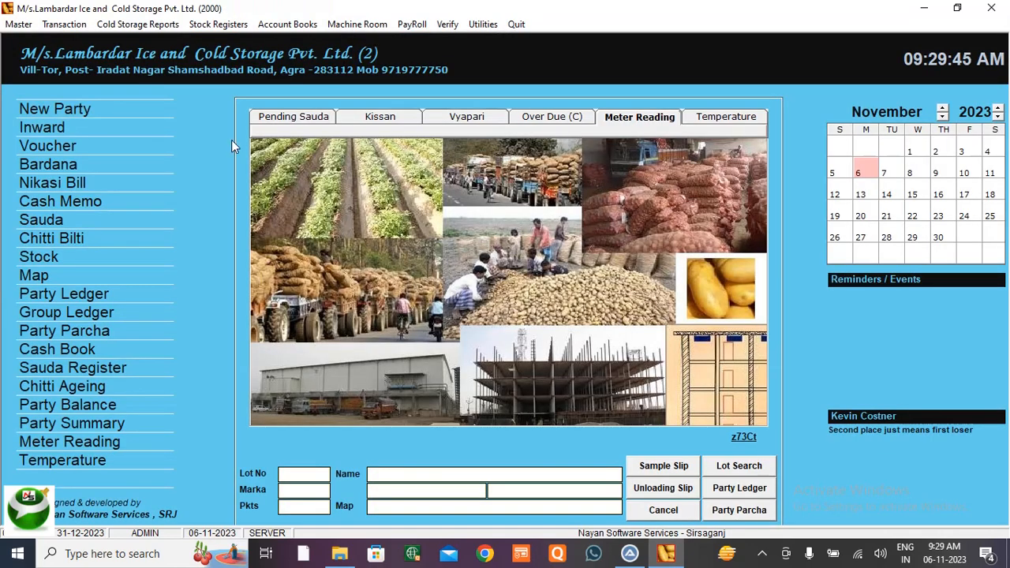
# Open Labour Rates, review the rates for MANDI, JALI and PKT packets, and exit without saving.
pyautogui.click(18, 24)
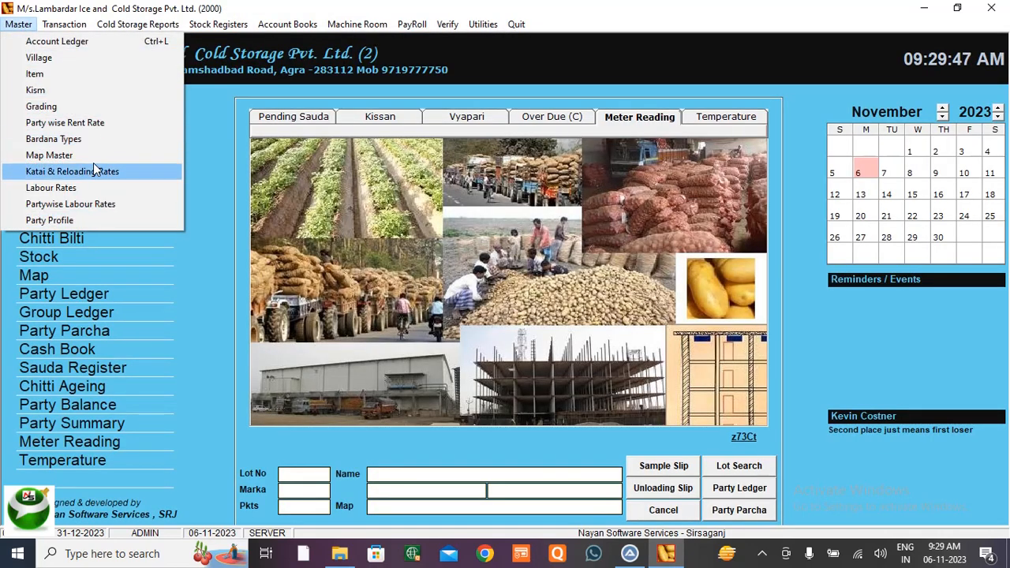
pyautogui.click(78, 193)
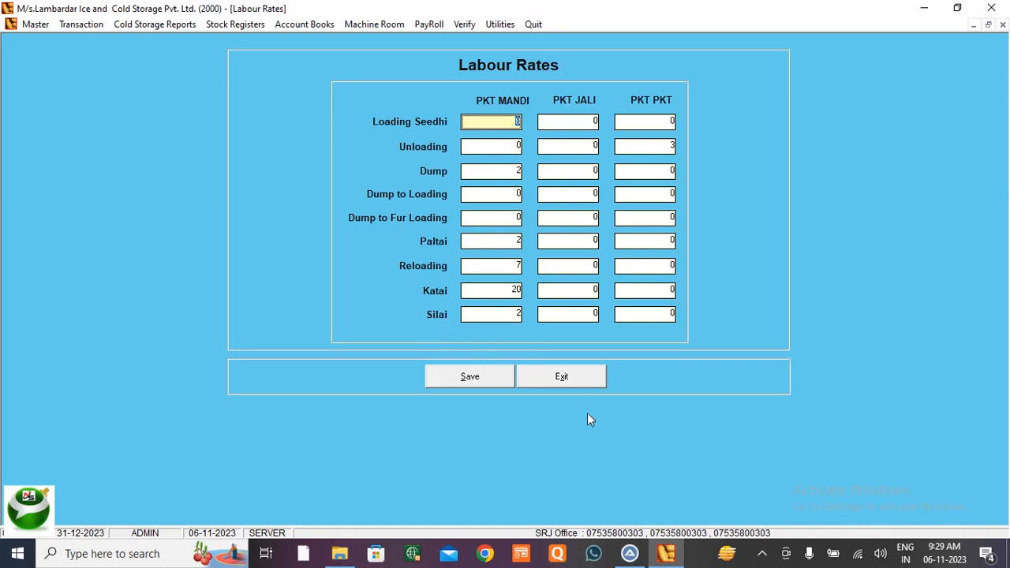
pyautogui.click(562, 377)
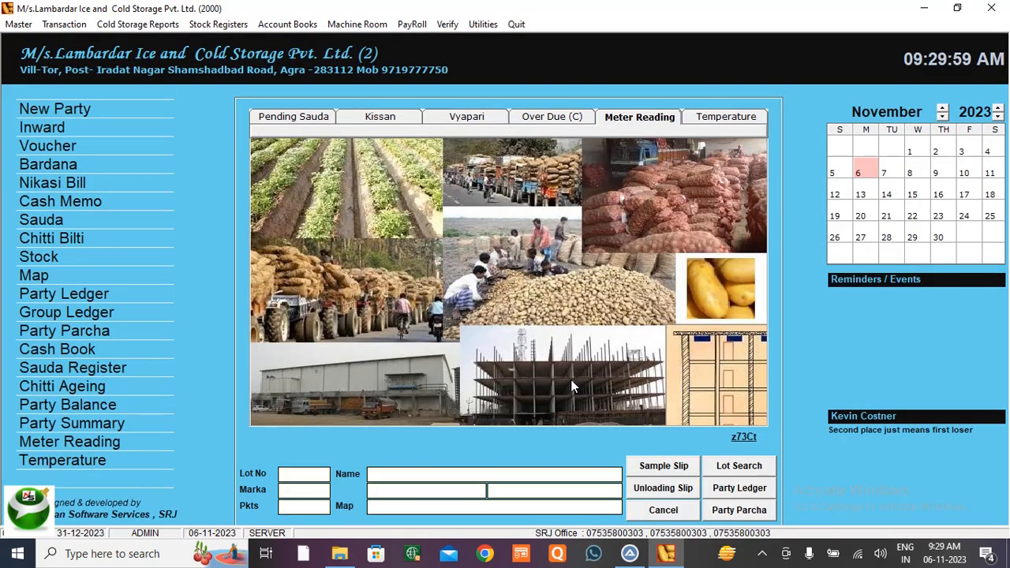
# Open Party Profile, examine the grade, farming land and yearly bags of the AC No 91 party, and exit without saving.
pyautogui.click(26, 27)
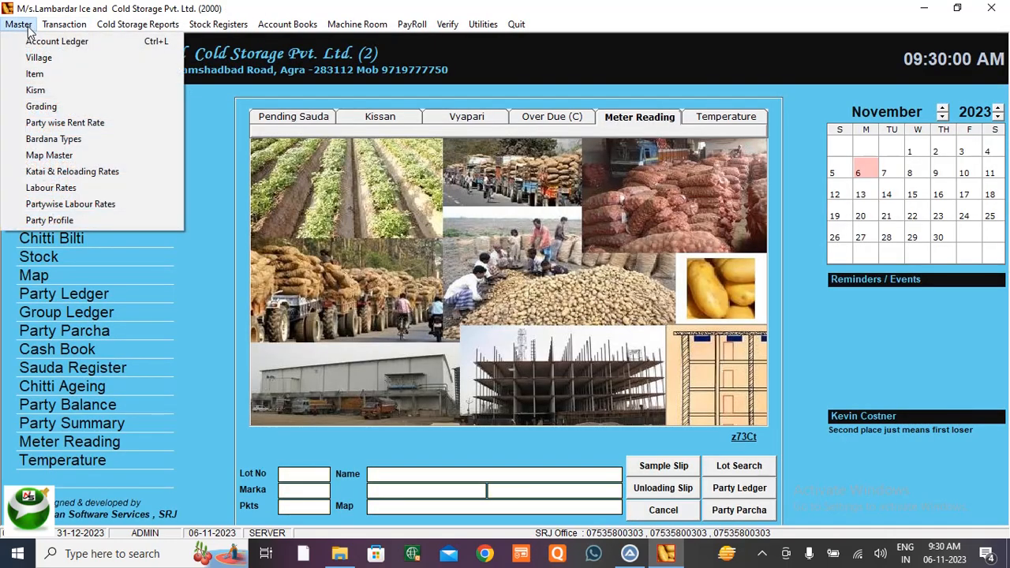
pyautogui.click(67, 222)
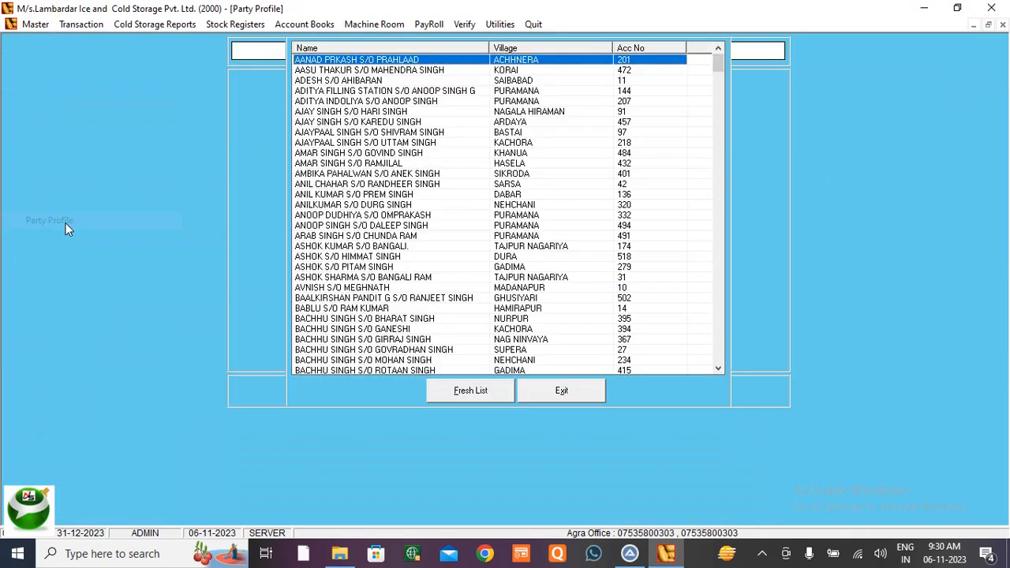
pyautogui.click(366, 123)
pyautogui.doubleClick(394, 113)
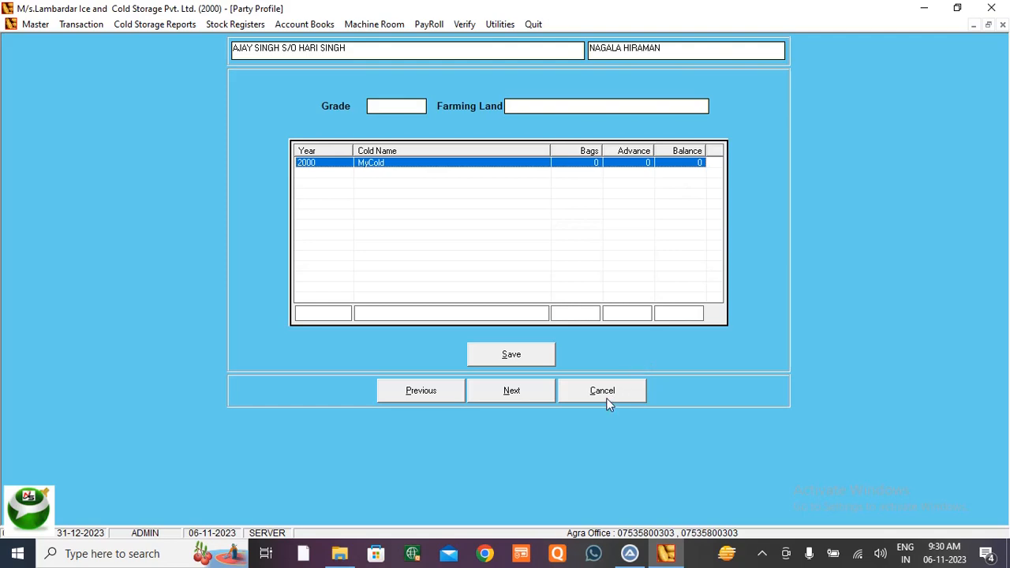
pyautogui.click(606, 398)
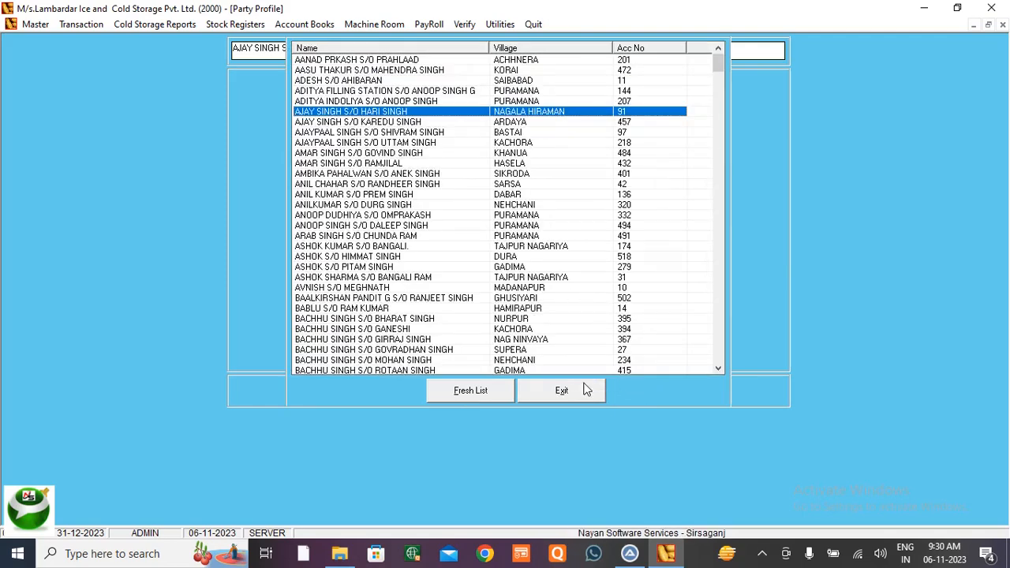
pyautogui.click(581, 390)
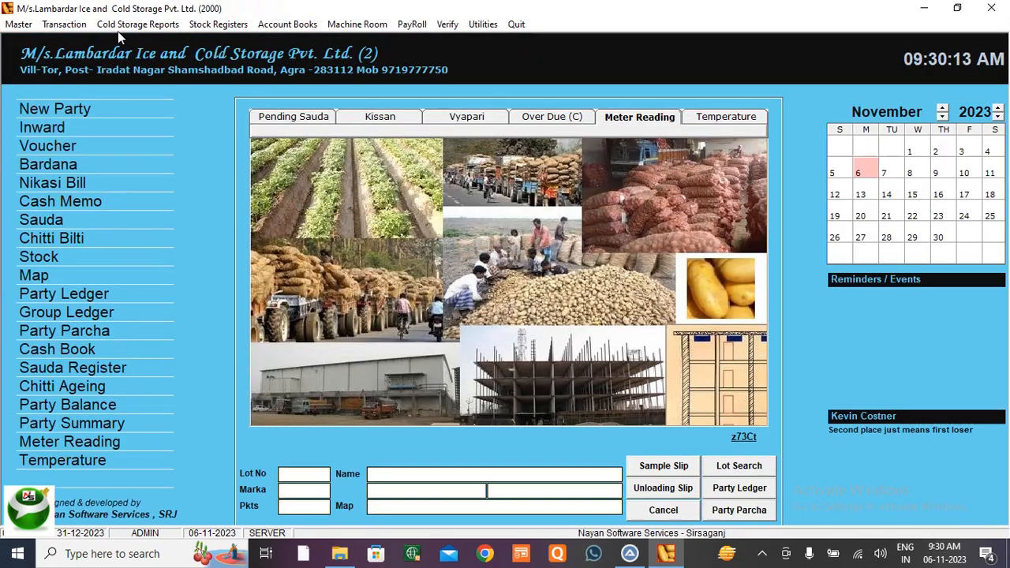
# Open Account Vouchers, examine the blank Payment voucher form and its voucher type options, and close it.
pyautogui.click(57, 25)
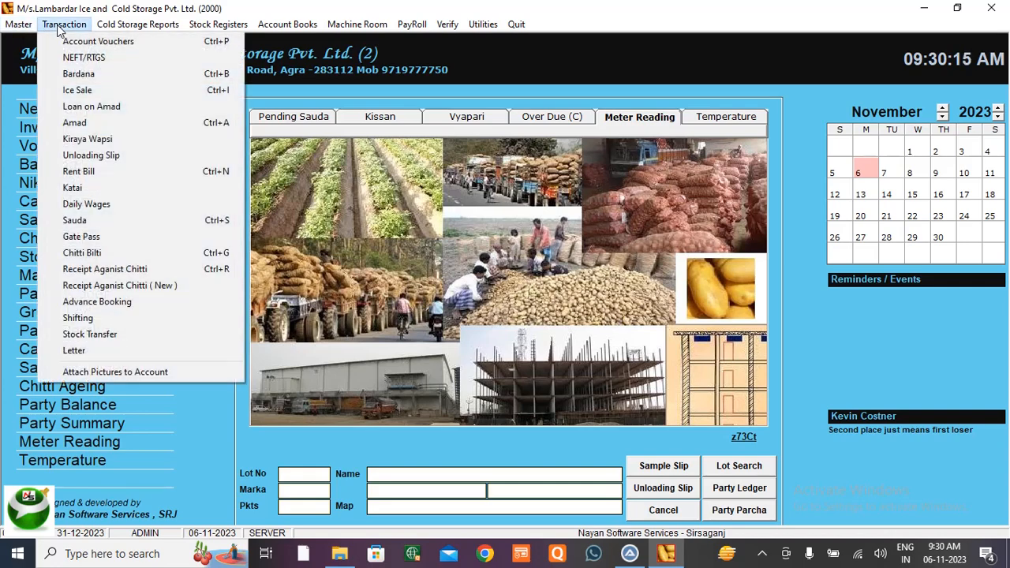
pyautogui.click(59, 26)
pyautogui.click(59, 26)
pyautogui.click(111, 41)
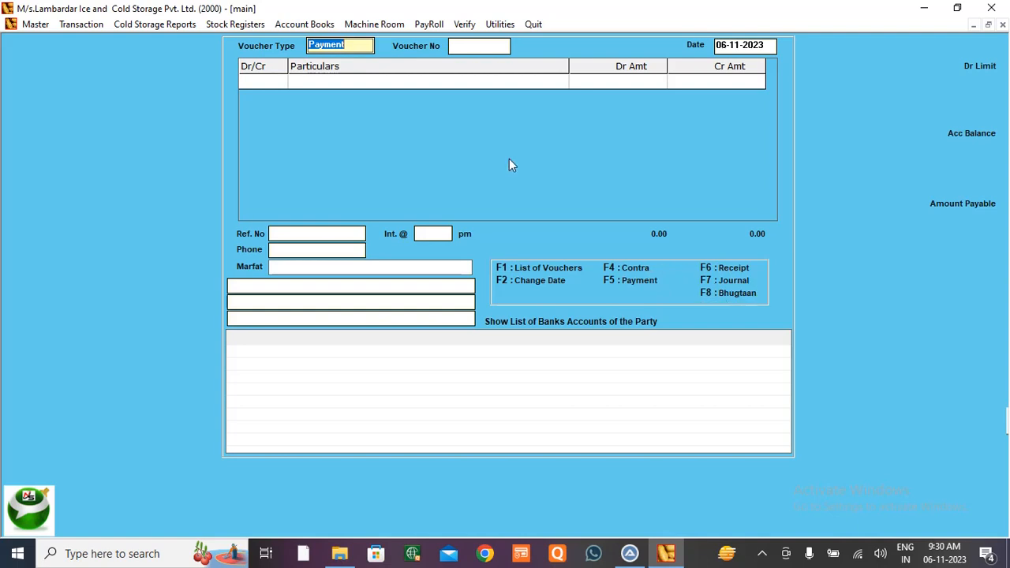
pyautogui.click(1003, 25)
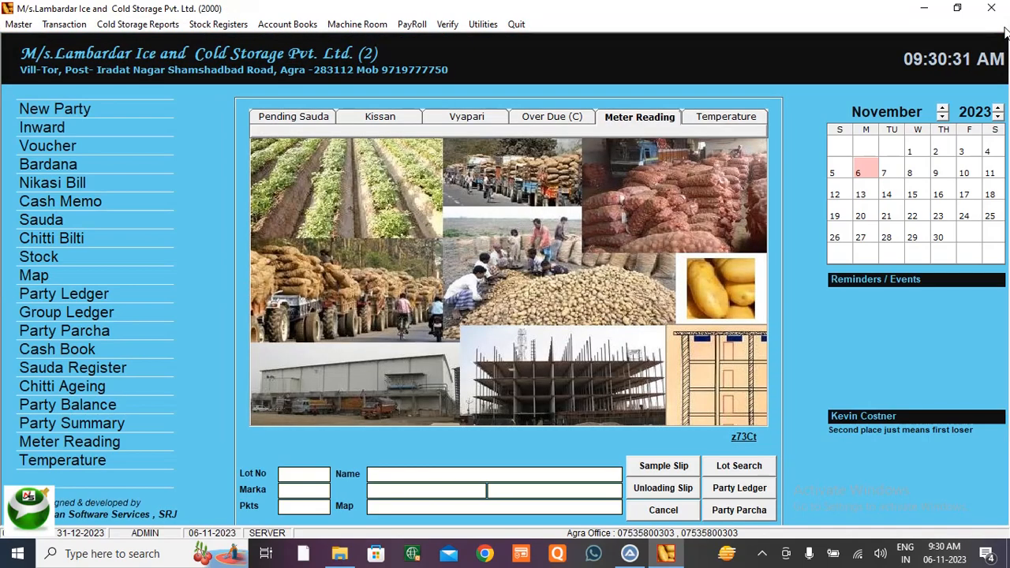
# Open the NEFT/RTGS form, examine its beneficiary and own account detail fields, and exit it.
pyautogui.click(57, 23)
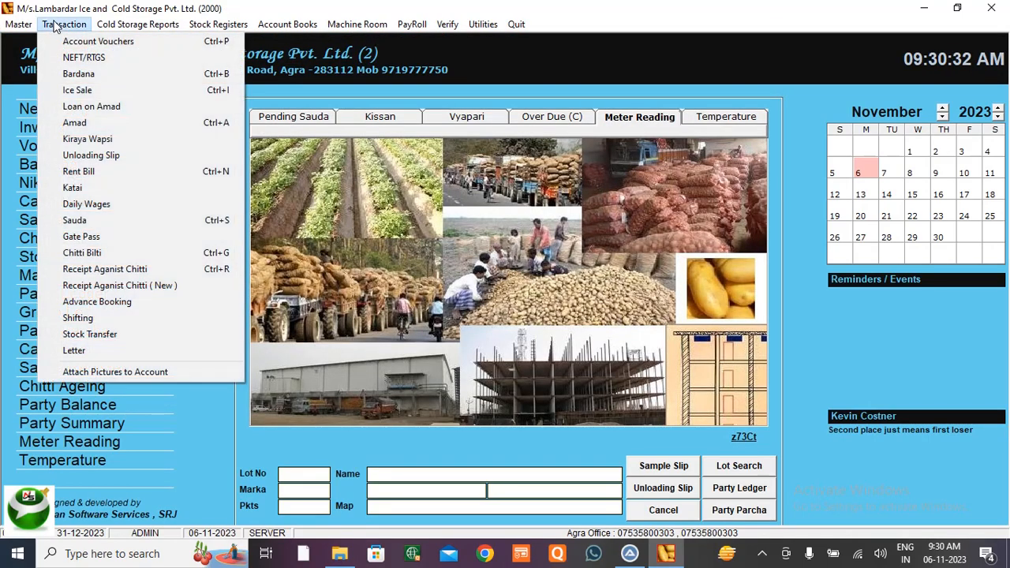
pyautogui.click(100, 59)
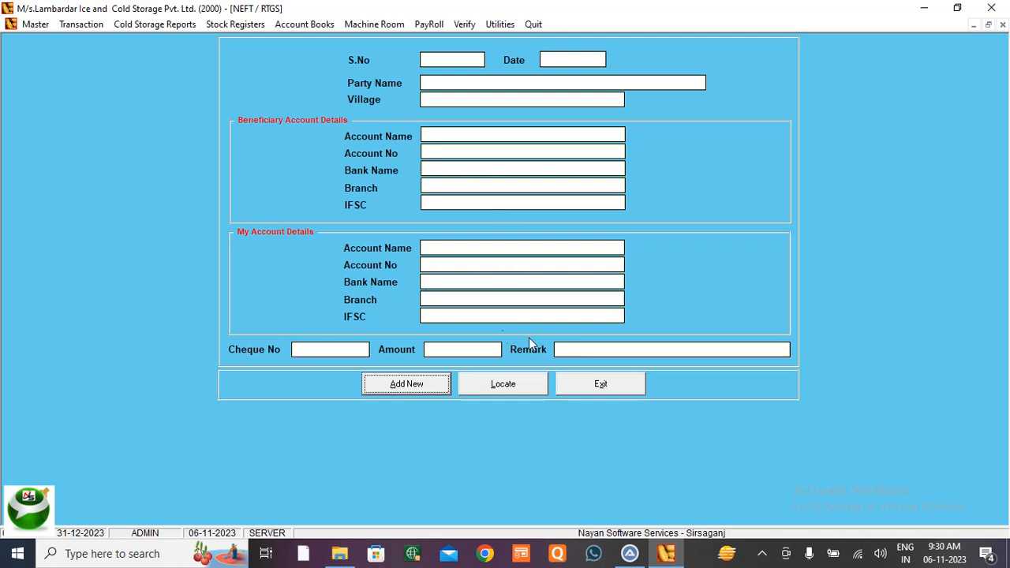
pyautogui.click(597, 384)
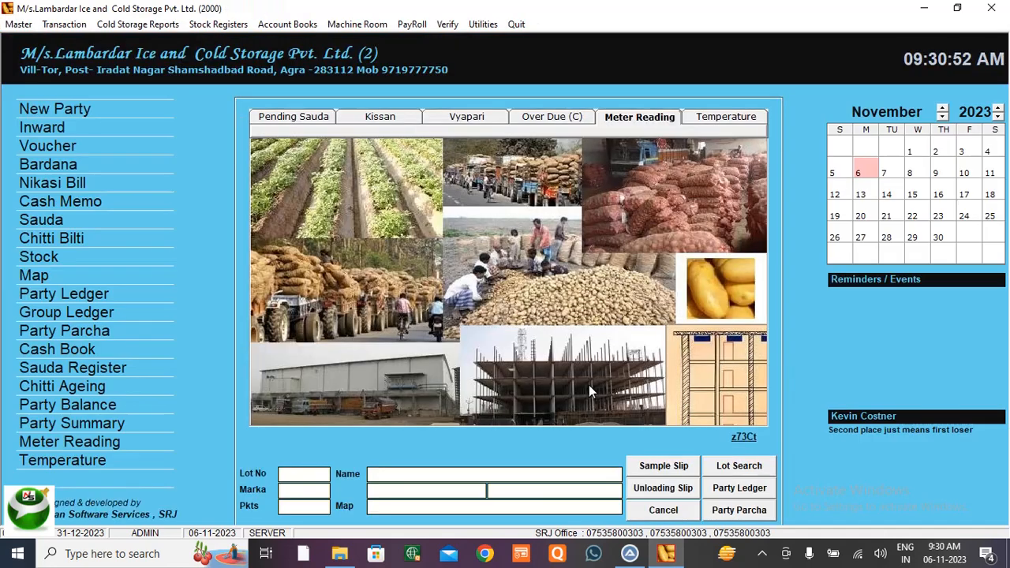
# Start an Advance for Bardana voucher and choose the first party in the accounts list for the debit line.
pyautogui.click(64, 24)
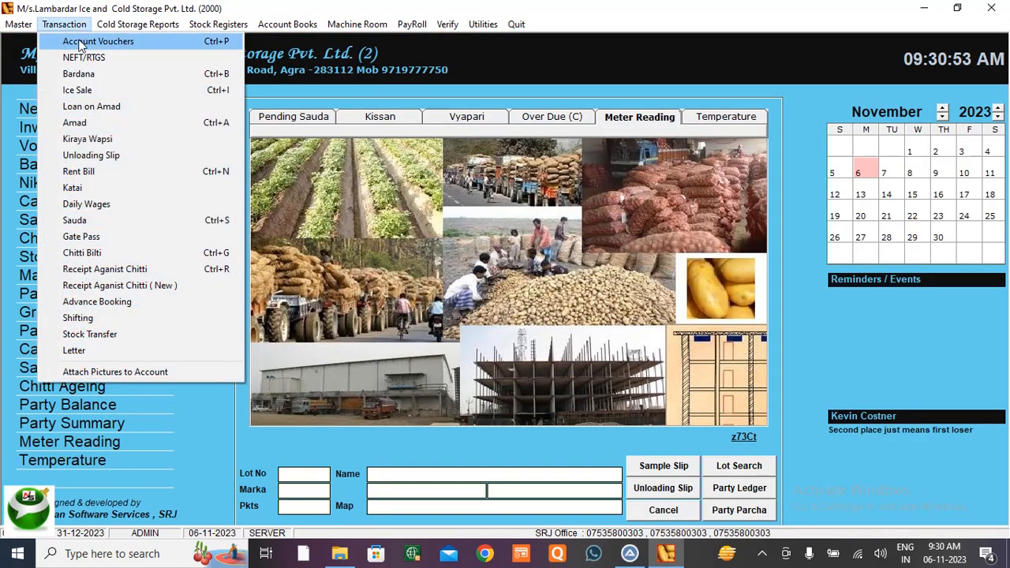
pyautogui.click(119, 76)
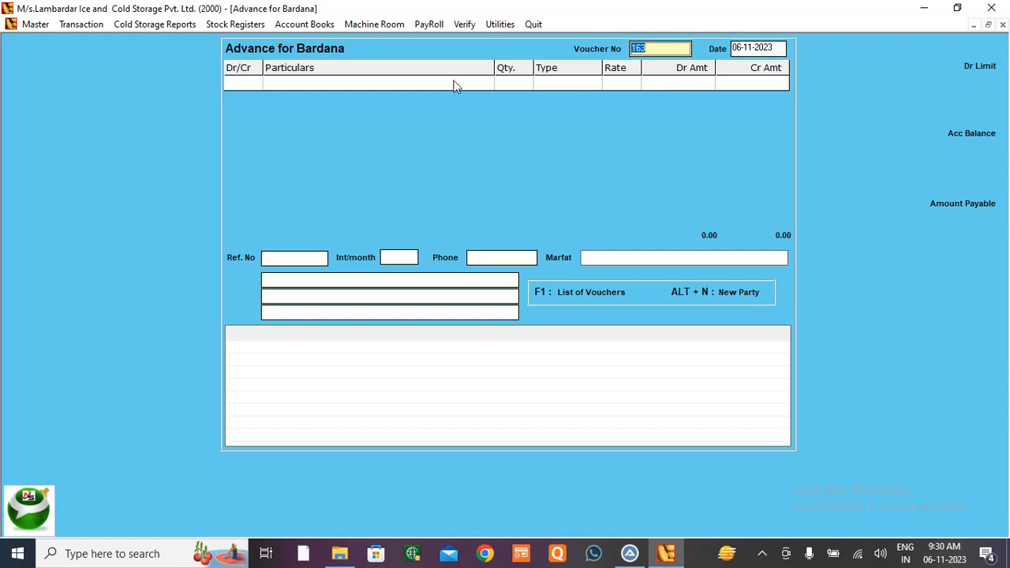
pyautogui.press('Return')
pyautogui.press('Return')
pyautogui.press('Return')
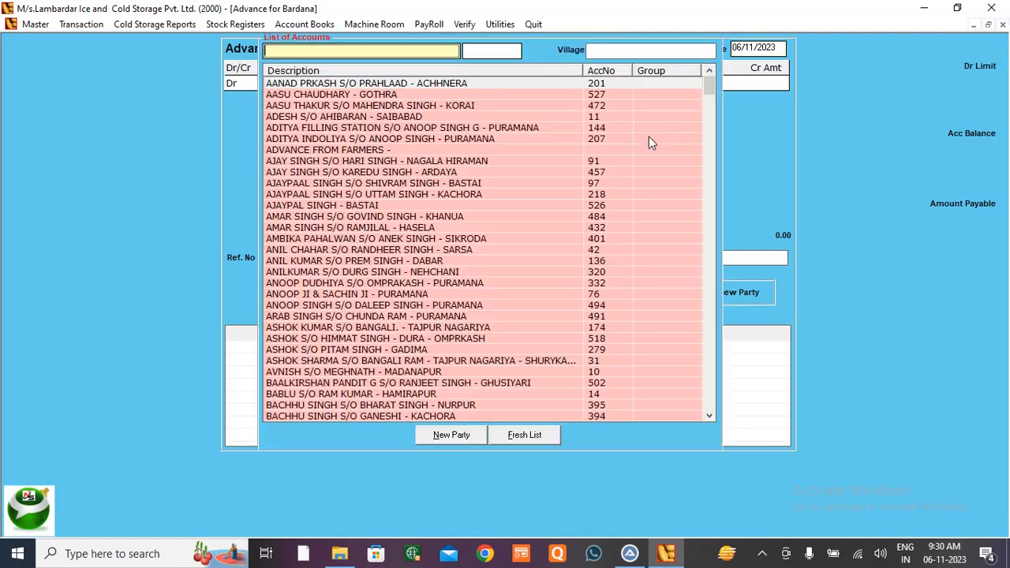
pyautogui.write('a')
pyautogui.press('Return')
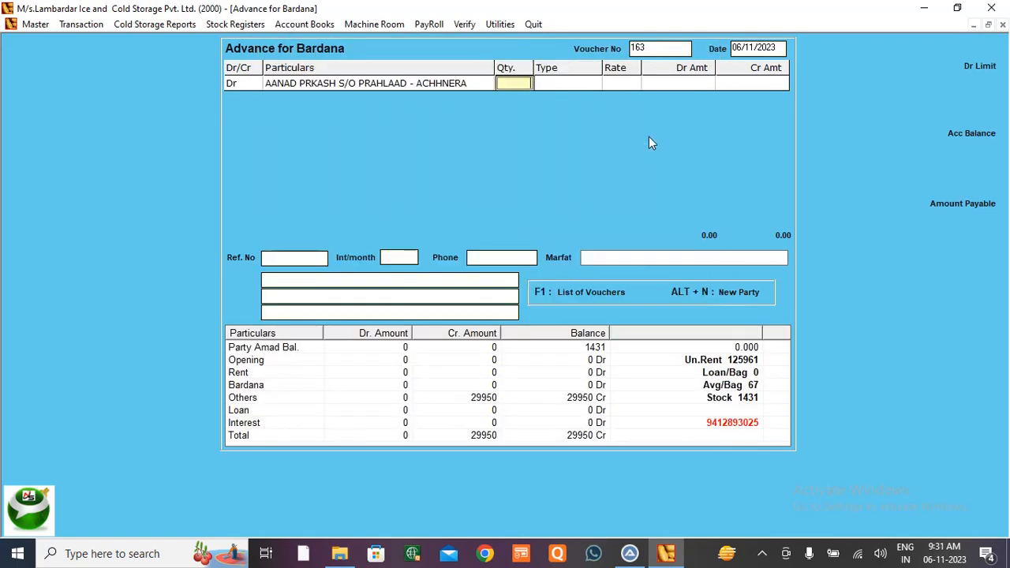
# Complete the debit line with quantity 20, bardana type JALI and rate 12.
pyautogui.write('20')
pyautogui.press('Return')
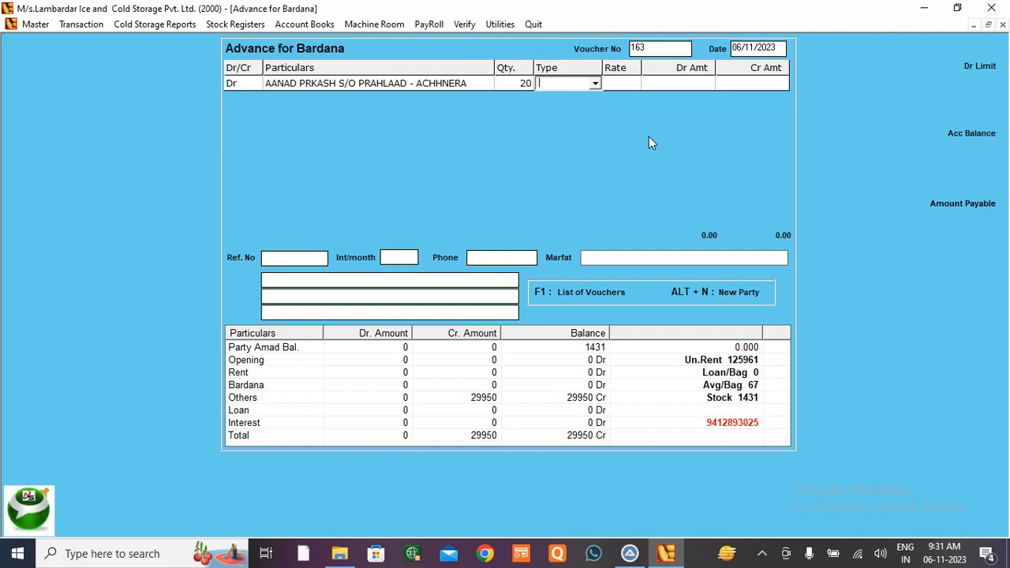
pyautogui.press('Down')
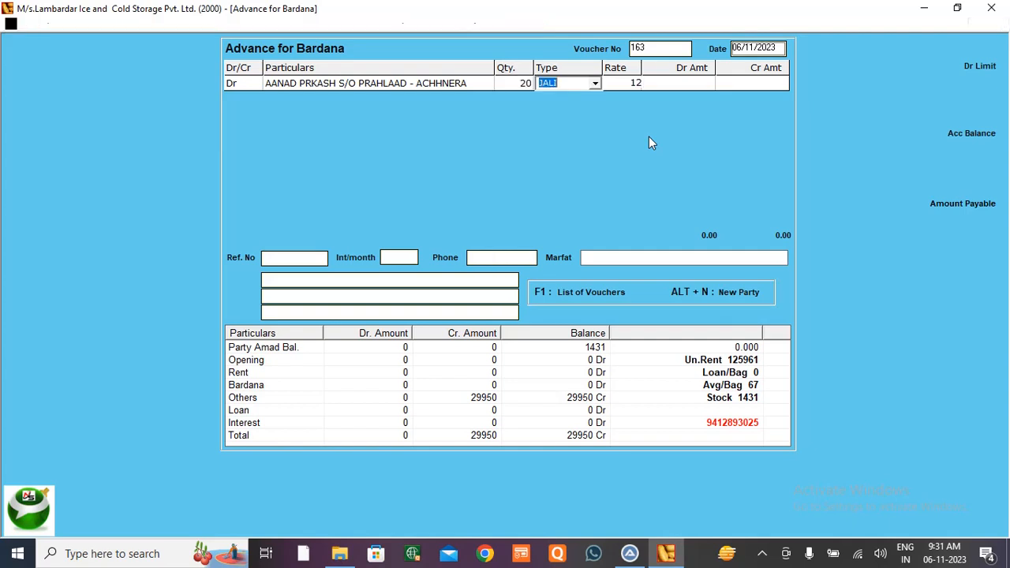
pyautogui.press('Return')
pyautogui.press('Return')
pyautogui.press('Return')
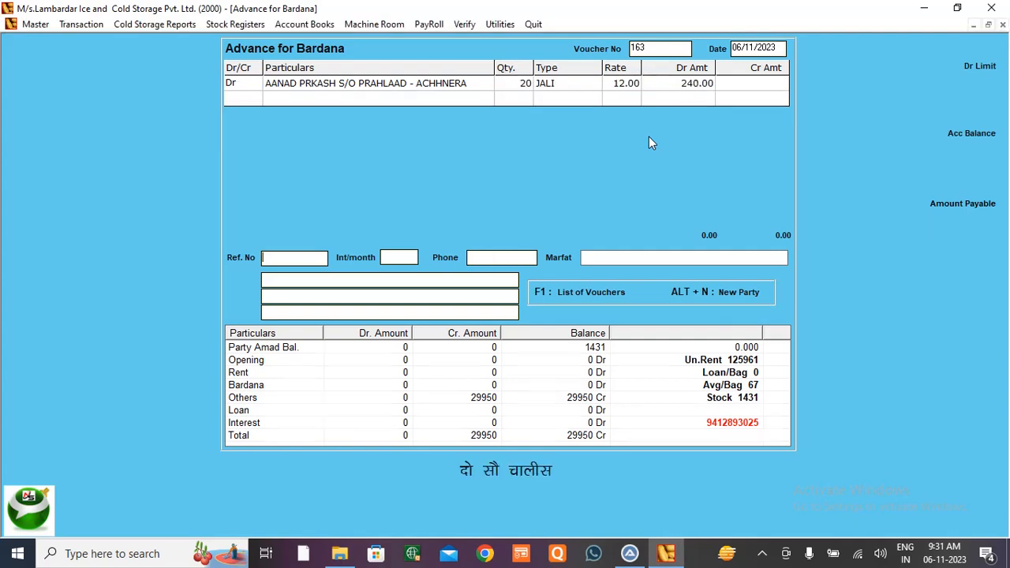
# Add a credit line for BARDANA A/C with an amount of 240.00.
pyautogui.press('Return')
pyautogui.press('Return')
pyautogui.press('Return')
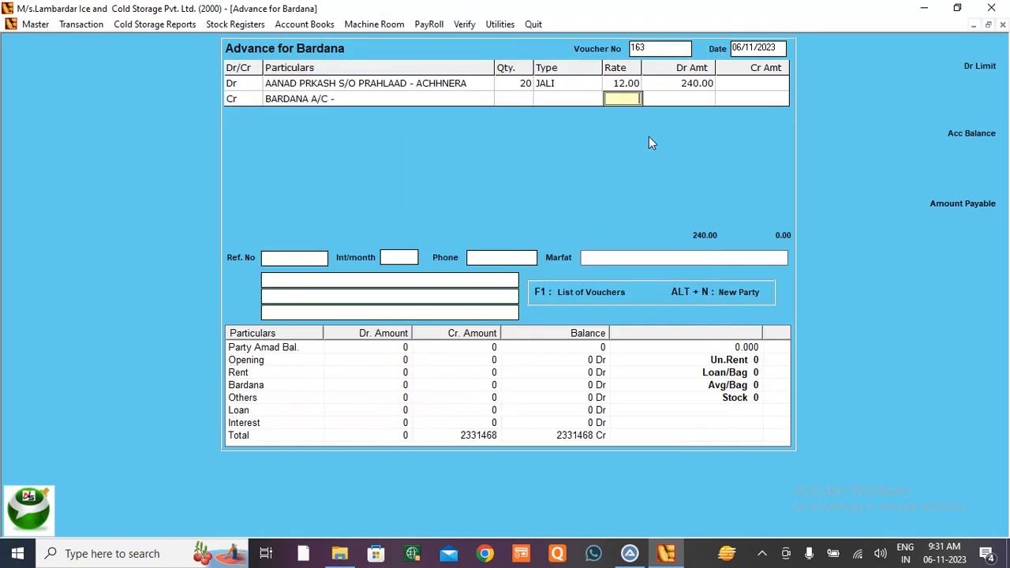
pyautogui.press('Return')
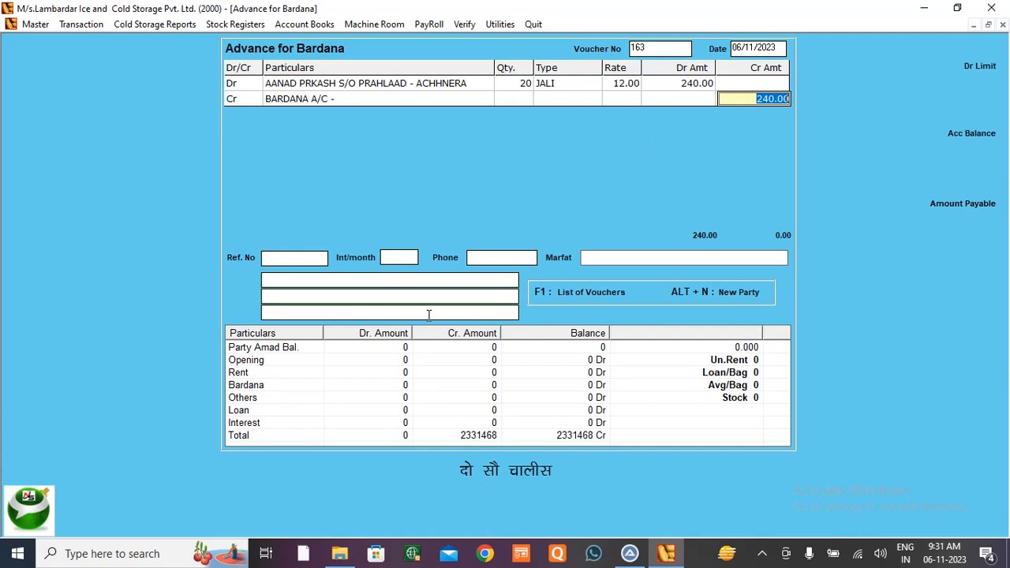
pyautogui.press('Return')
pyautogui.press('Return')
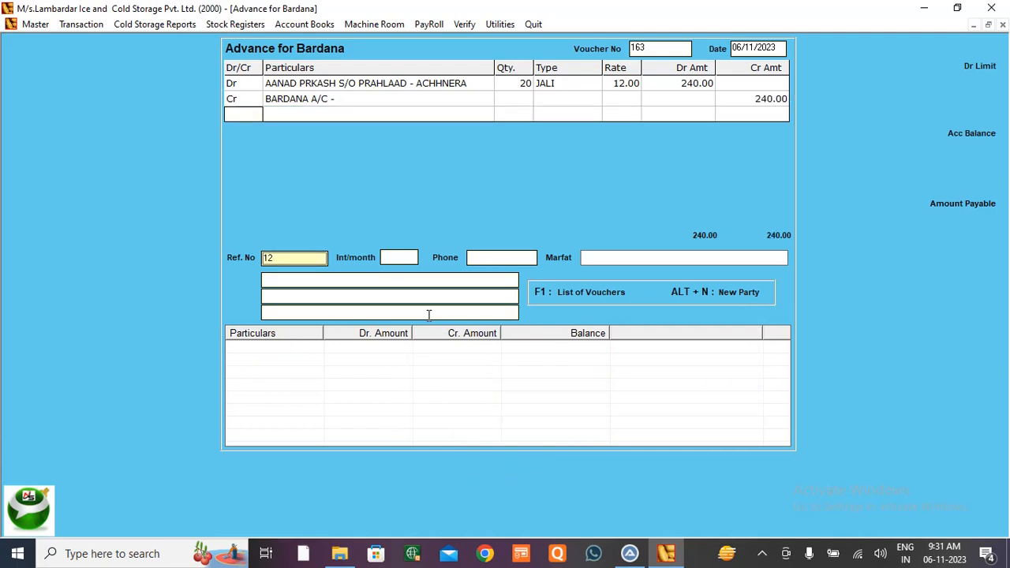
# Set the bardana voucher's reference number to 12 and marfat to abc, and enter CASH as the first narration line.
pyautogui.press('Return')
pyautogui.press('Return')
pyautogui.press('Return')
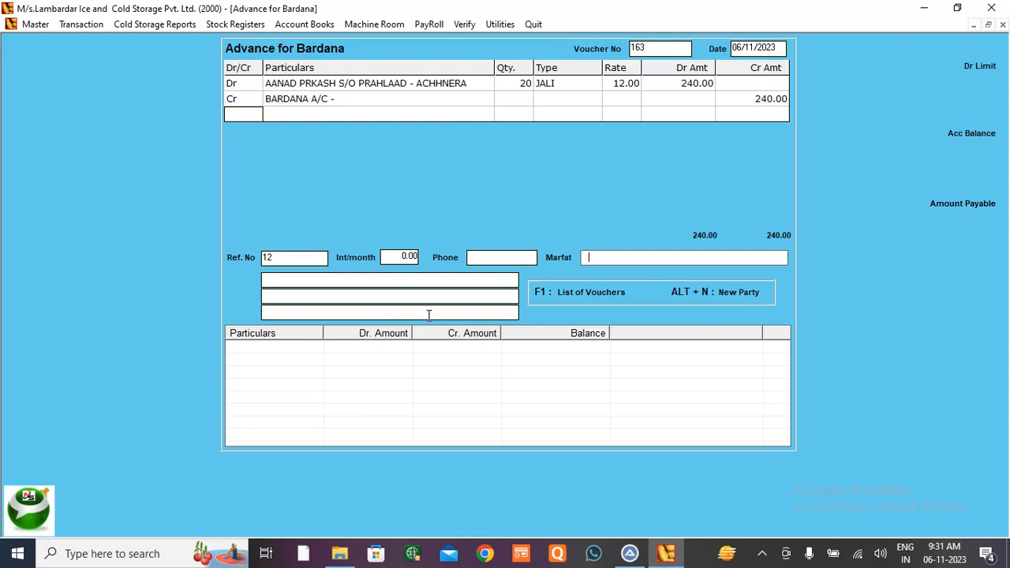
pyautogui.press('Return')
pyautogui.write('C')
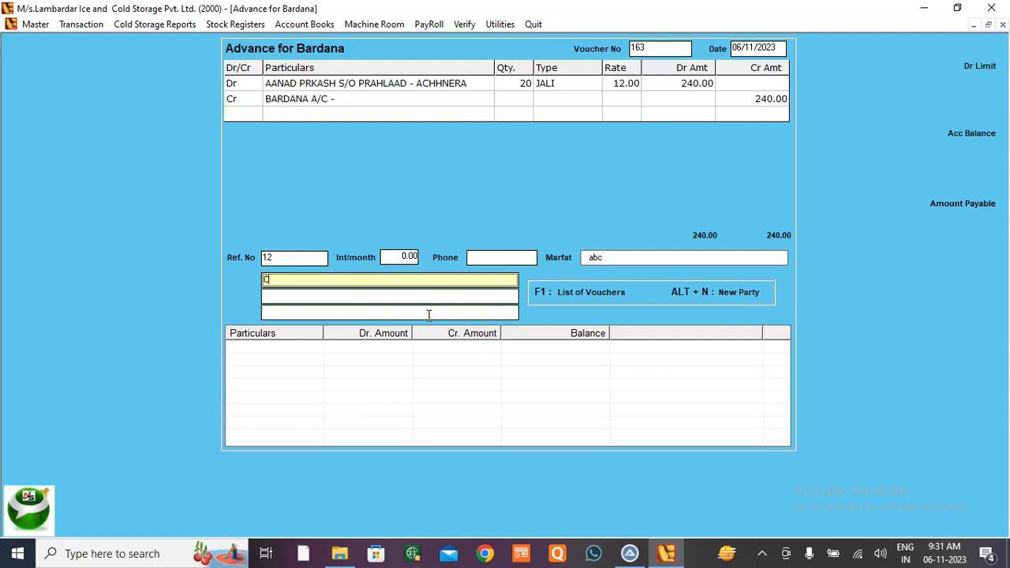
pyautogui.write('ASH')
# Erase the narration text and close the bardana voucher without saving it.
pyautogui.press('BackSpace')
pyautogui.press('BackSpace')
pyautogui.press('BackSpace')
pyautogui.click(1003, 25)
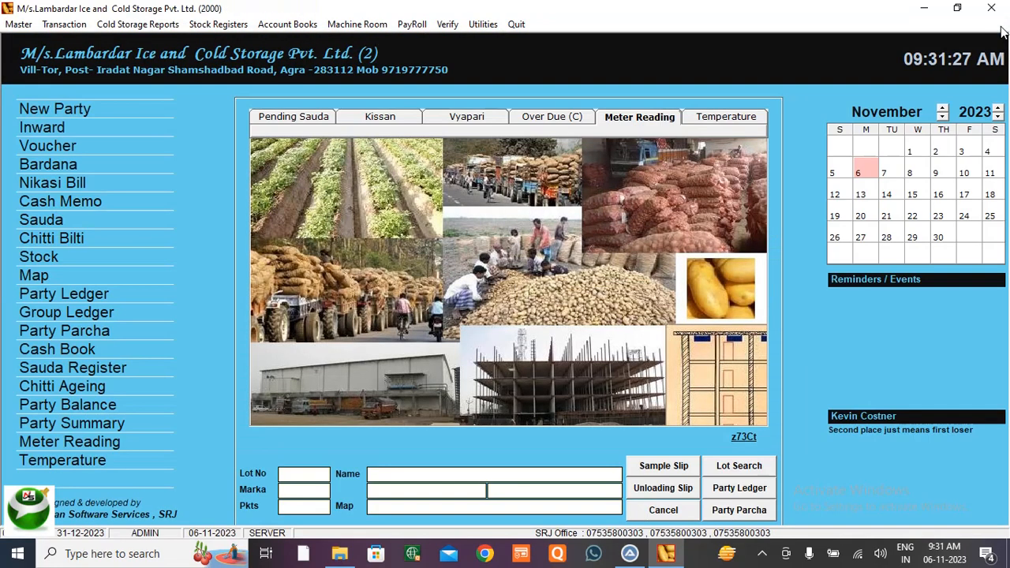
# Open Loan on Amad, examine its lot fields, loan columns and payment and receipt options, and exit it.
pyautogui.click(62, 25)
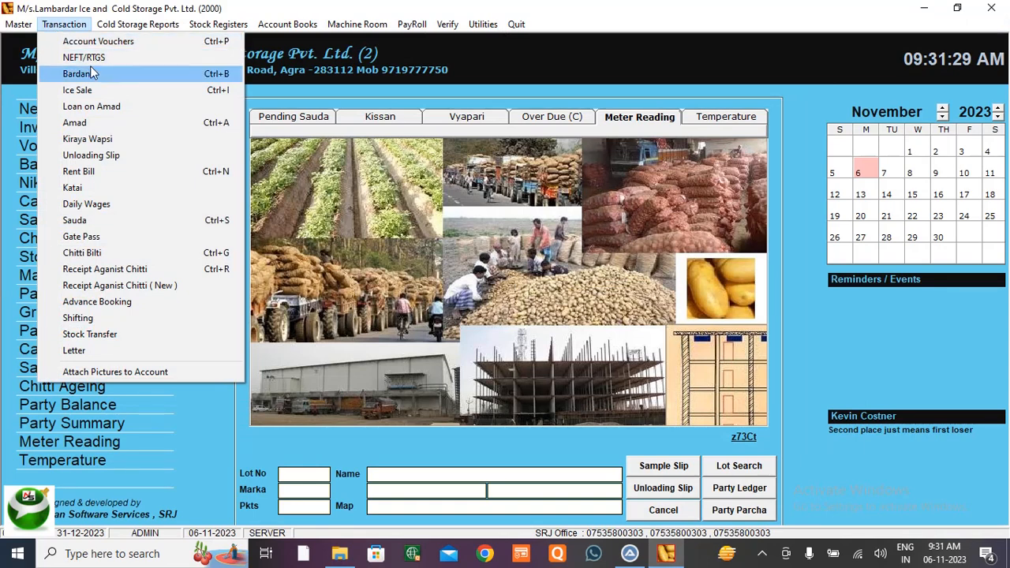
pyautogui.click(119, 106)
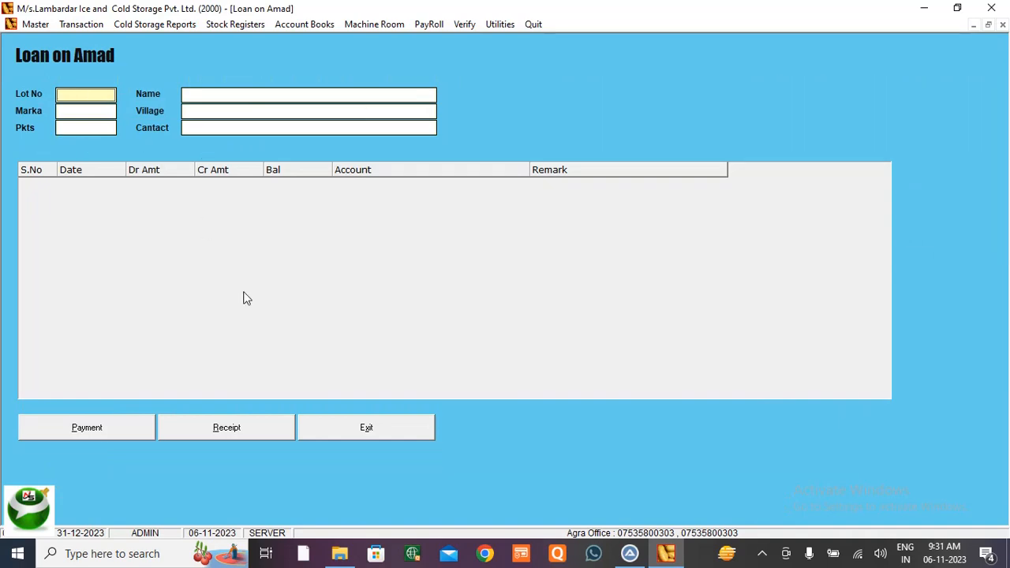
pyautogui.click(398, 430)
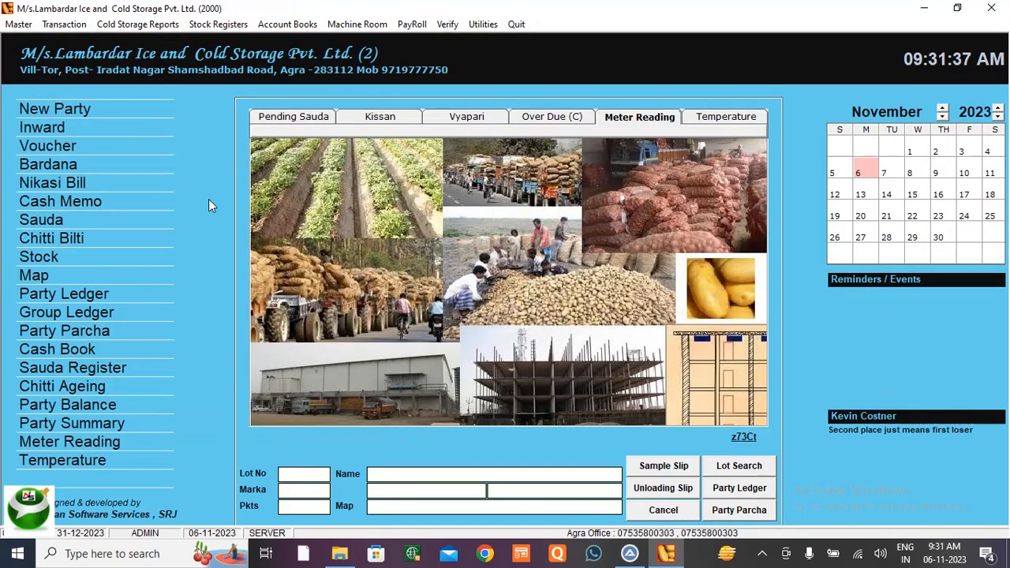
# Open Amad, locate the lot 1 entry in the list, examine its party and commodity details, and exit without saving.
pyautogui.click(68, 24)
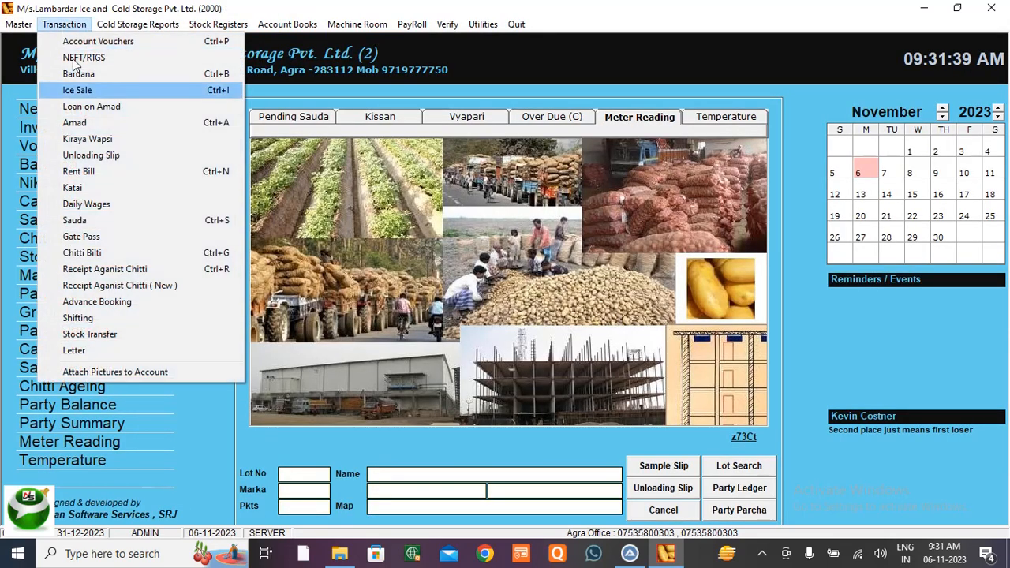
pyautogui.click(103, 124)
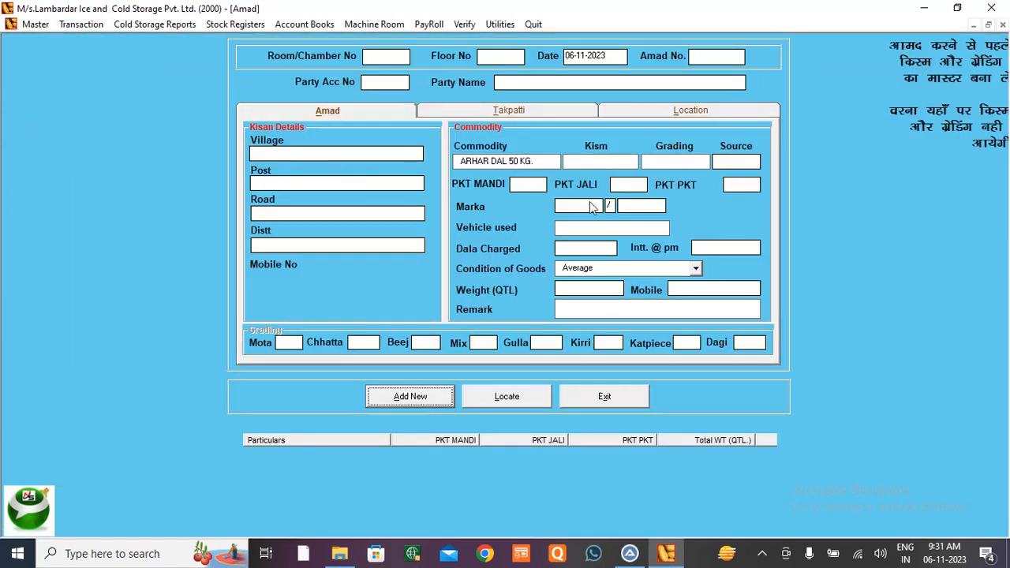
pyautogui.click(490, 403)
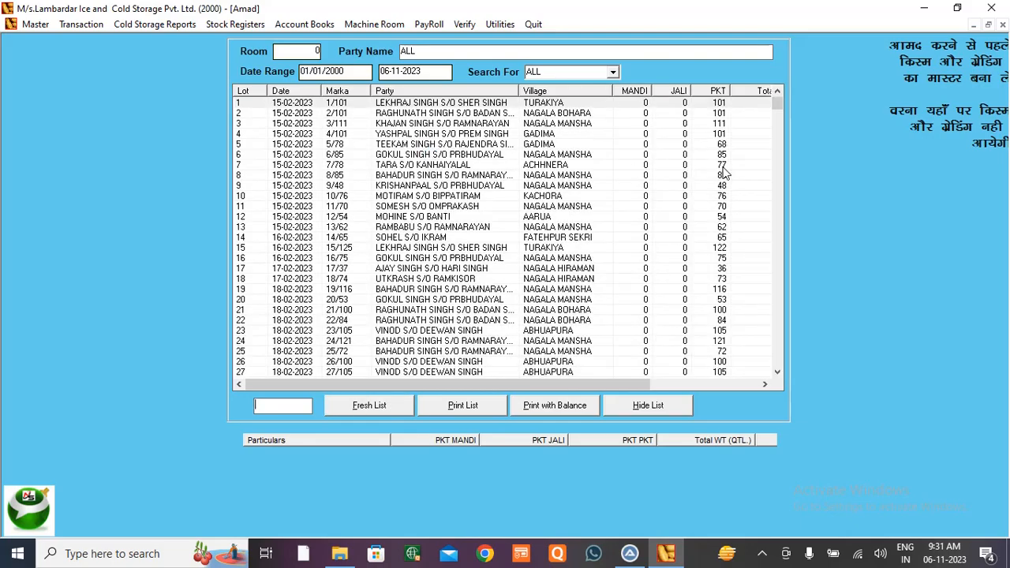
pyautogui.moveTo(780, 107); pyautogui.dragTo(783, 63)
pyautogui.click(342, 106)
pyautogui.doubleClick(341, 104)
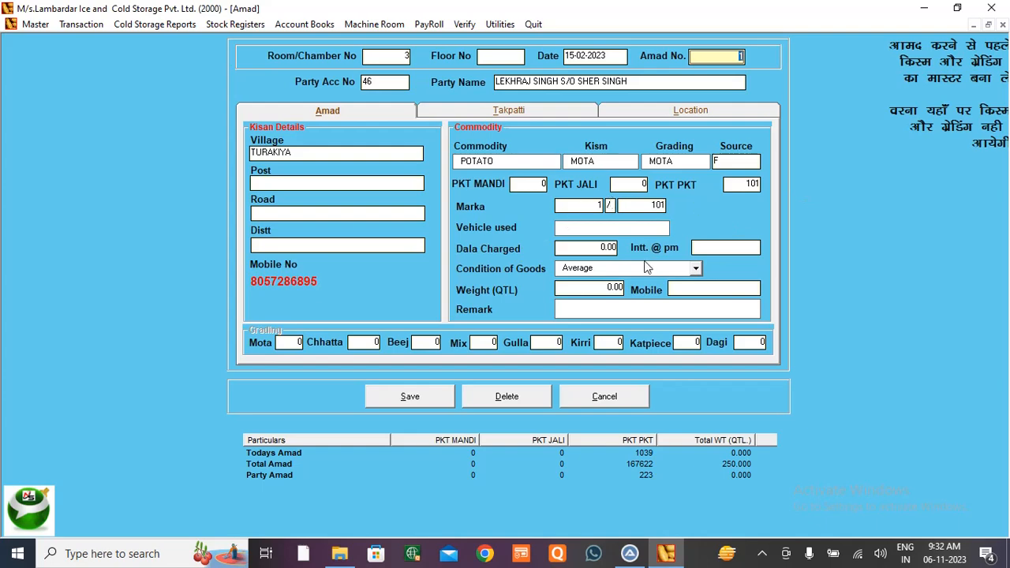
pyautogui.click(614, 397)
pyautogui.click(633, 406)
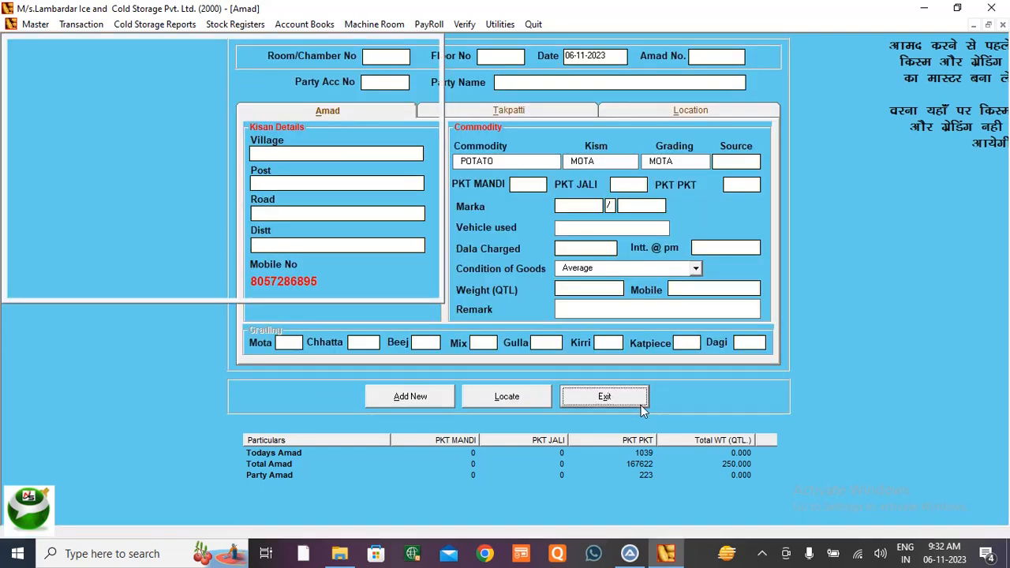
pyautogui.click(641, 405)
# Start a new rent bill with the default bill number and date, delivered to Self.
pyautogui.click(82, 27)
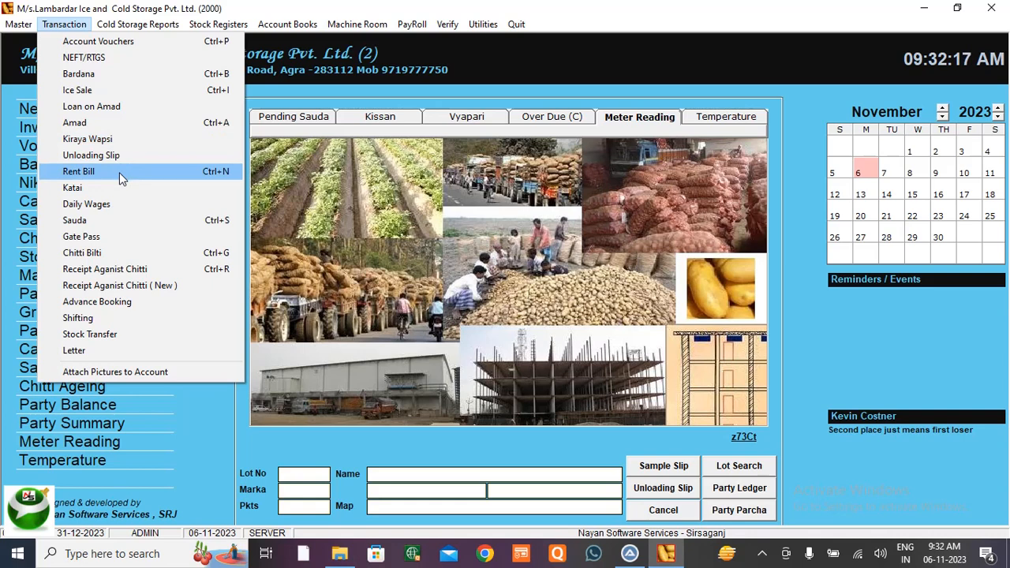
pyautogui.click(119, 172)
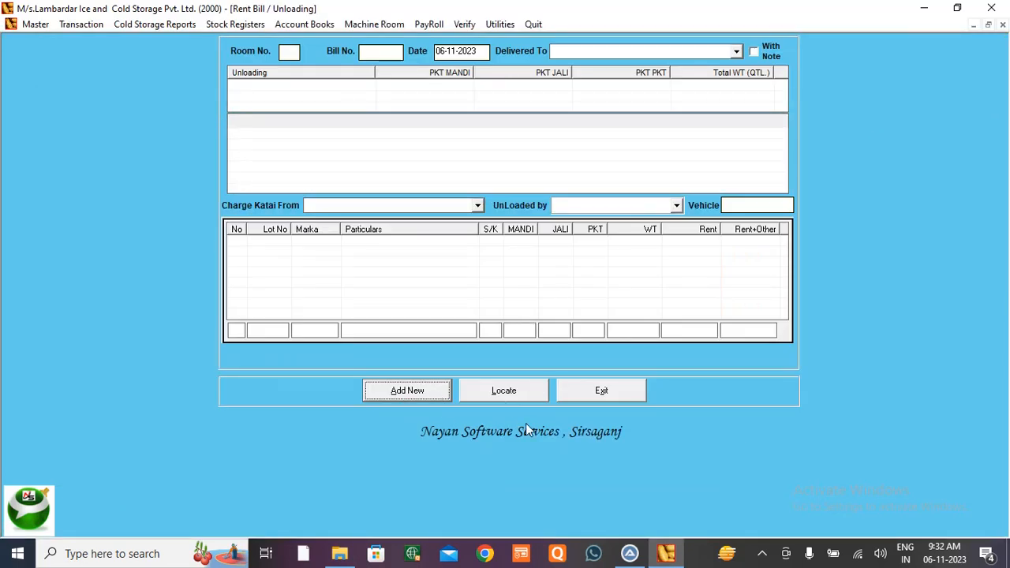
pyautogui.click(408, 389)
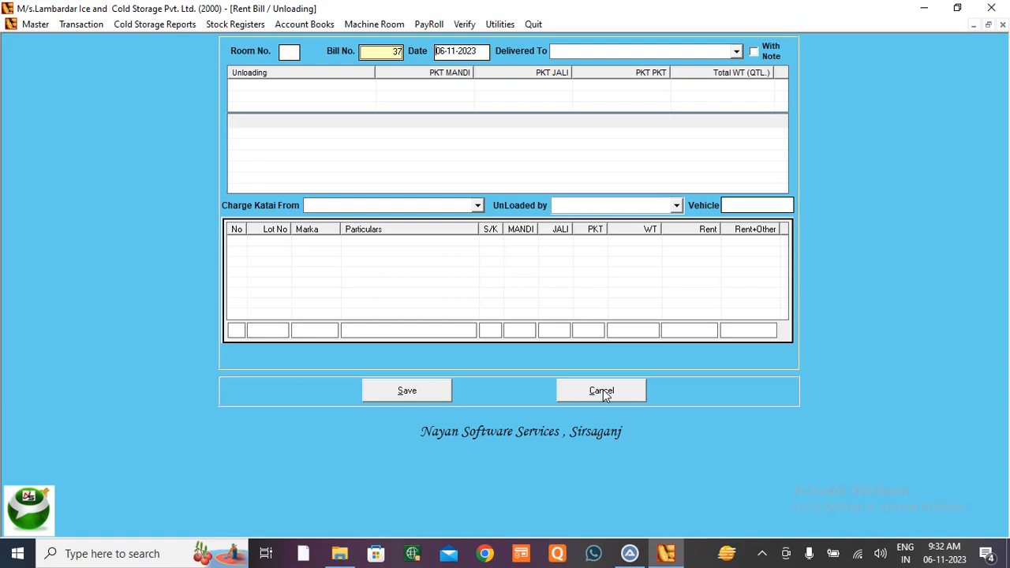
pyautogui.press('Return')
pyautogui.press('Return')
pyautogui.write('Self')
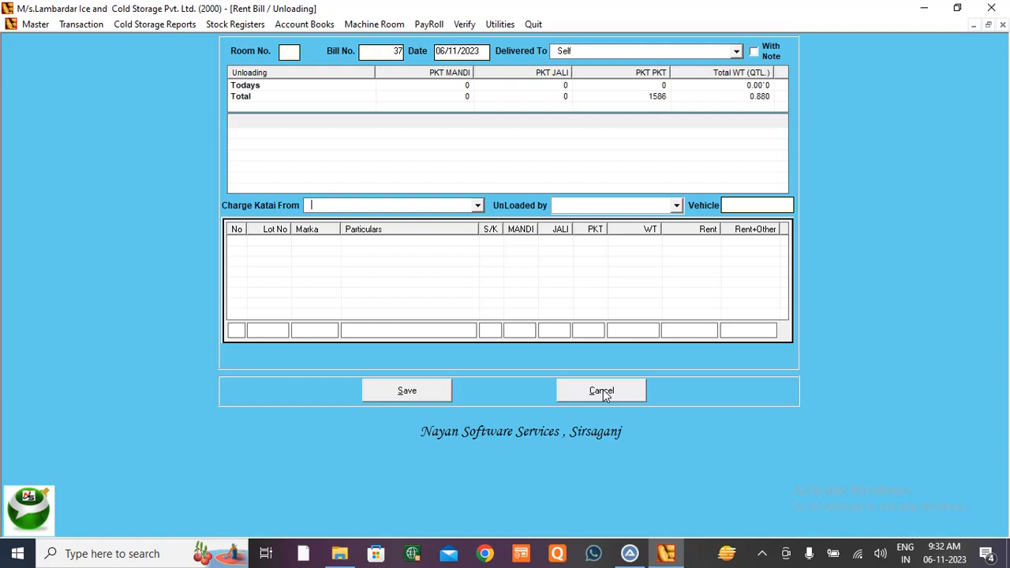
pyautogui.press('Return')
# Add amad lot 1 to the rent bill with its default packets and rent, and exit without saving the bill.
pyautogui.press('Return')
pyautogui.write('1')
pyautogui.press('Return')
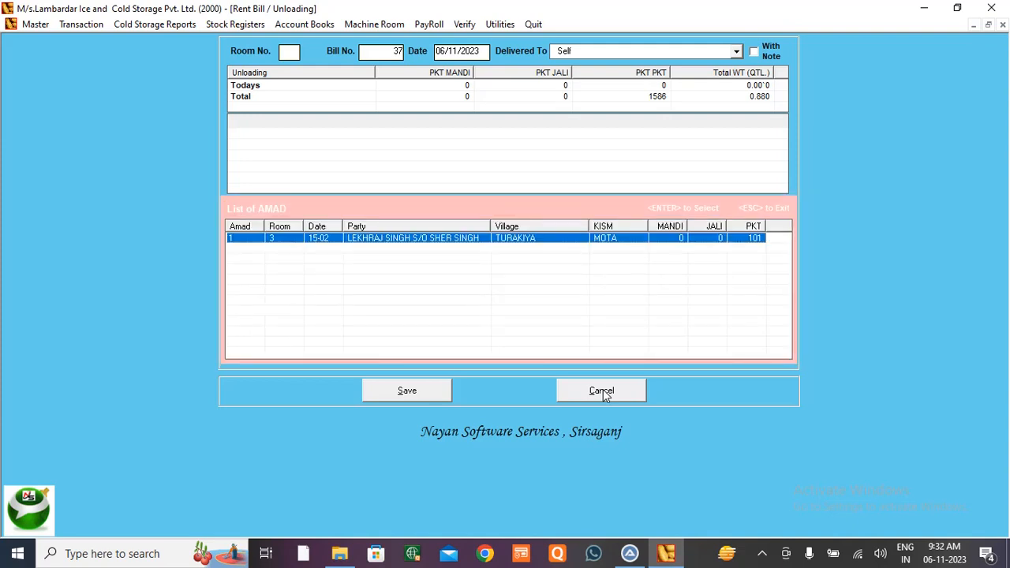
pyautogui.press('Return')
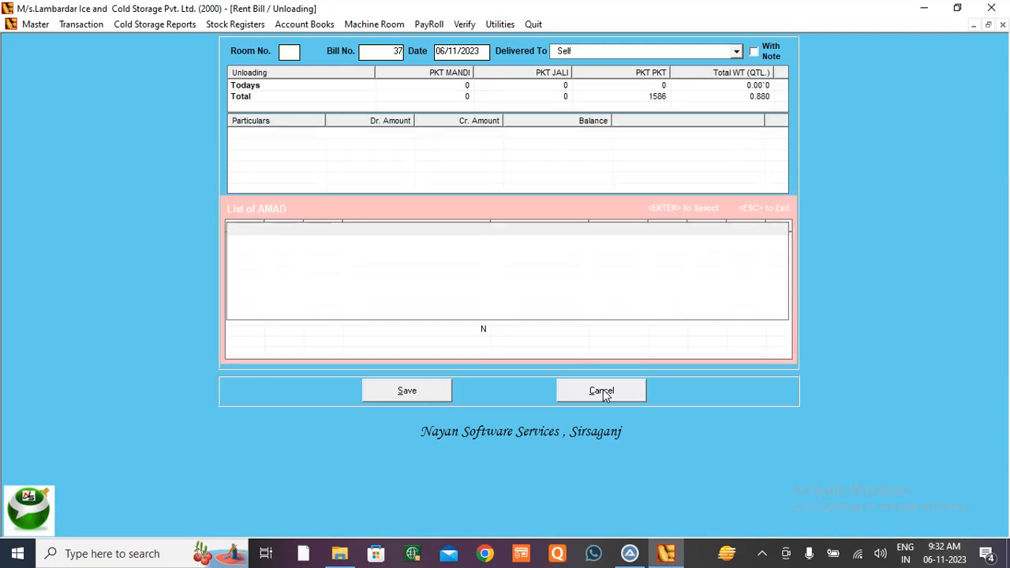
pyautogui.press('Return')
pyautogui.press('Return')
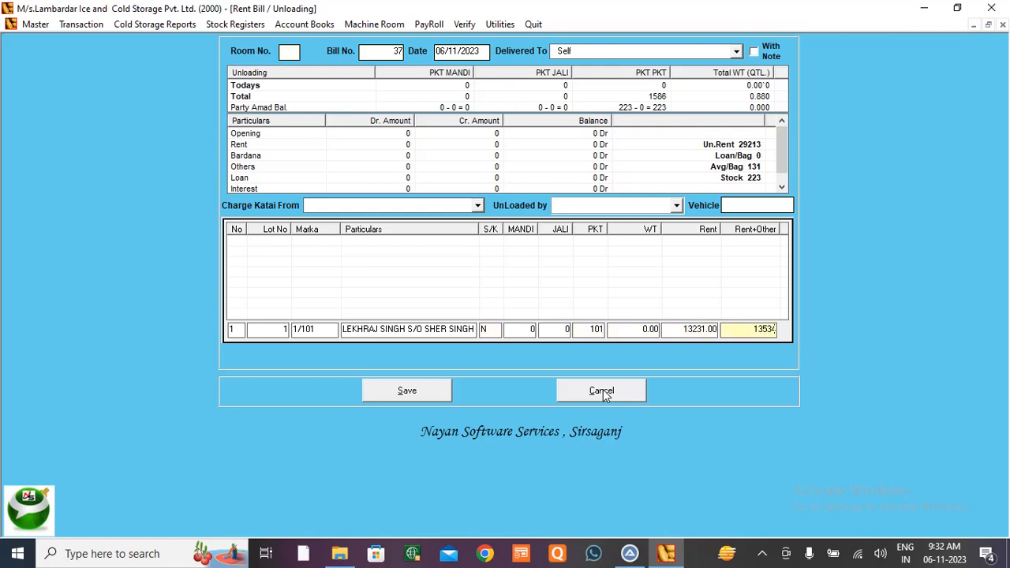
pyautogui.click(603, 391)
pyautogui.click(603, 391)
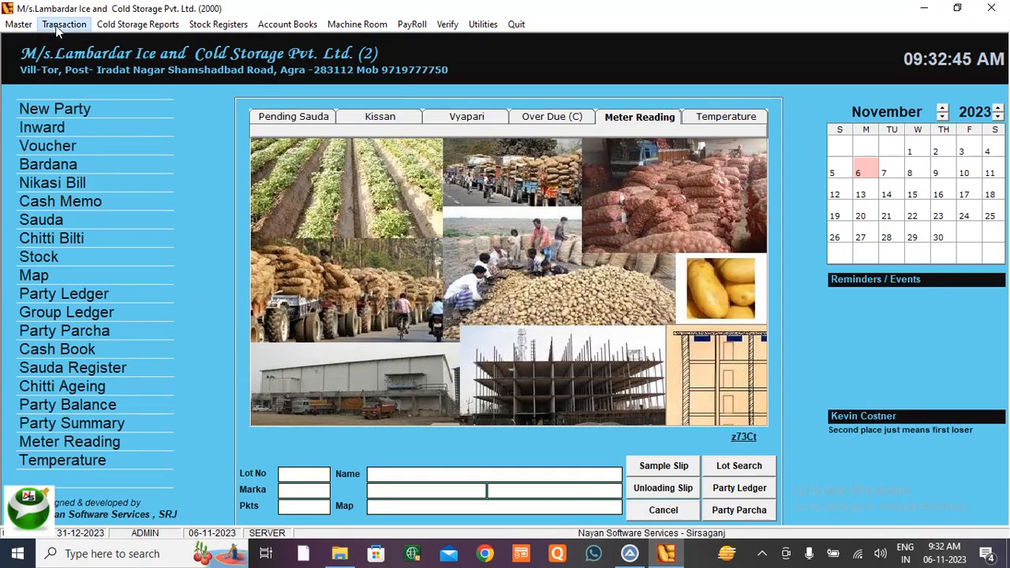
# Open Sauda, list the saved deals to examine their vyapari, farmer, marka and packet columns, and exit the screen.
pyautogui.click(52, 29)
pyautogui.click(109, 224)
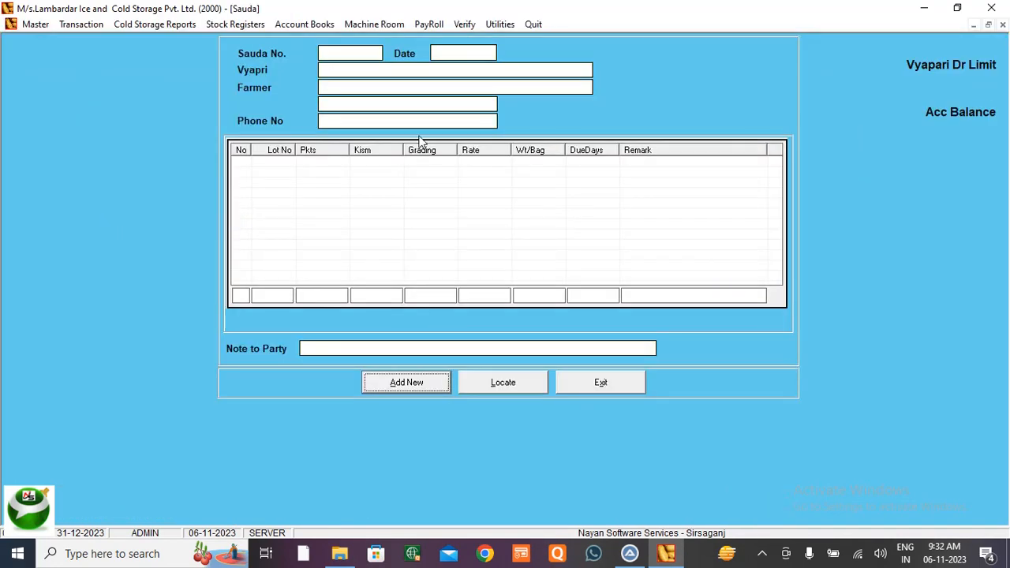
pyautogui.click(495, 385)
pyautogui.click(468, 392)
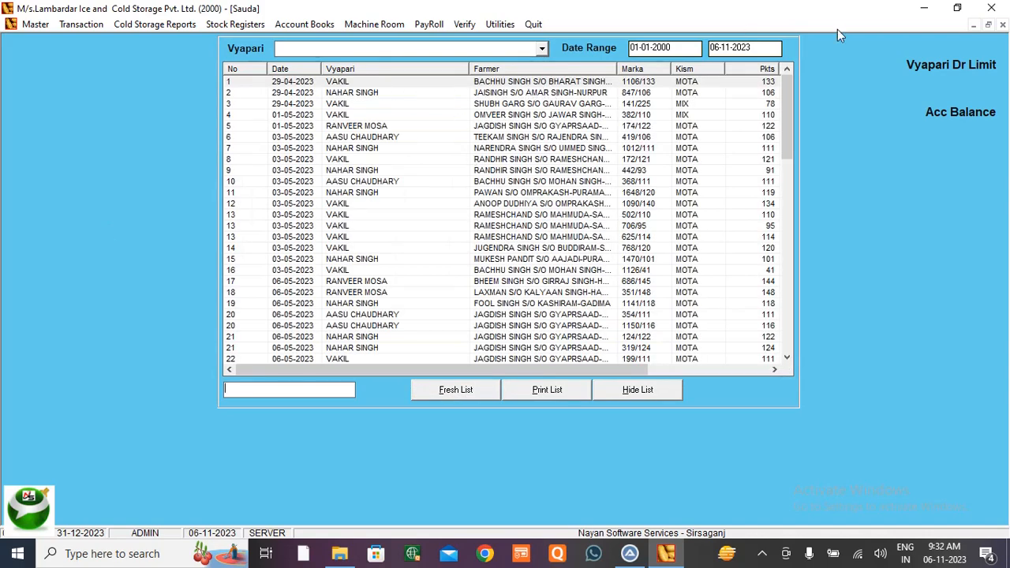
pyautogui.moveTo(785, 106); pyautogui.dragTo(804, 74)
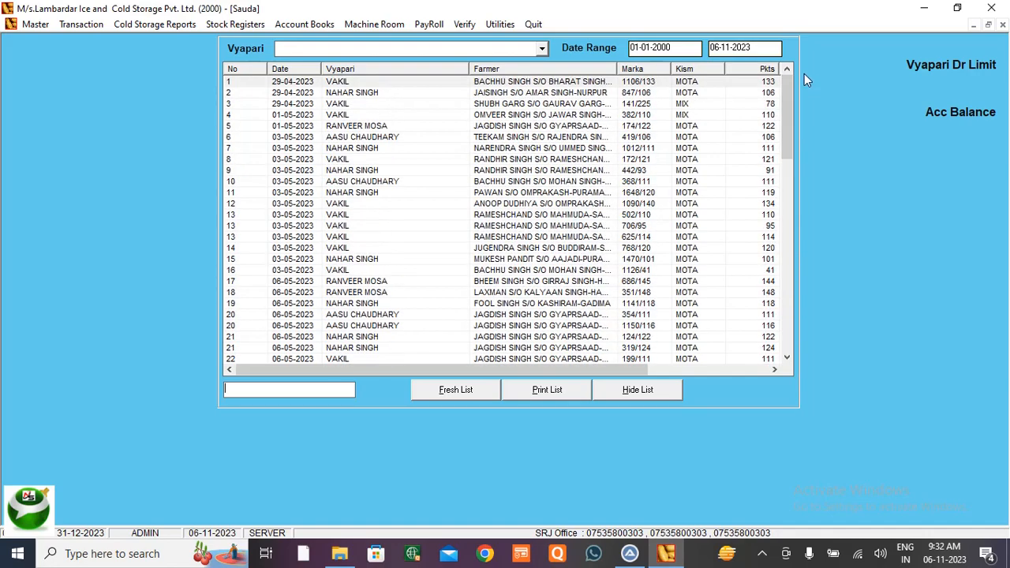
pyautogui.click(641, 386)
pyautogui.click(639, 386)
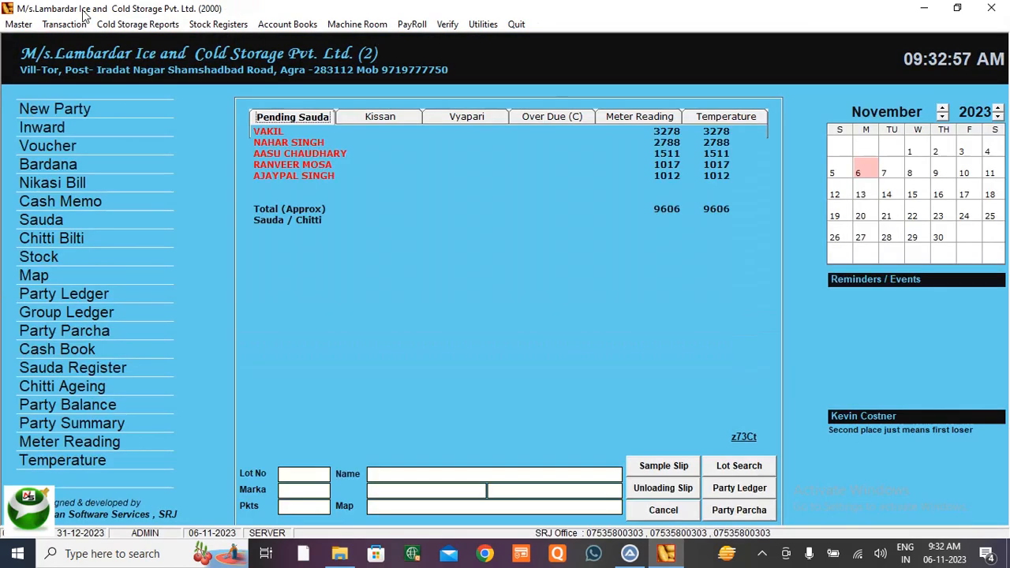
pyautogui.doubleClick(83, 11)
pyautogui.click(512, 11)
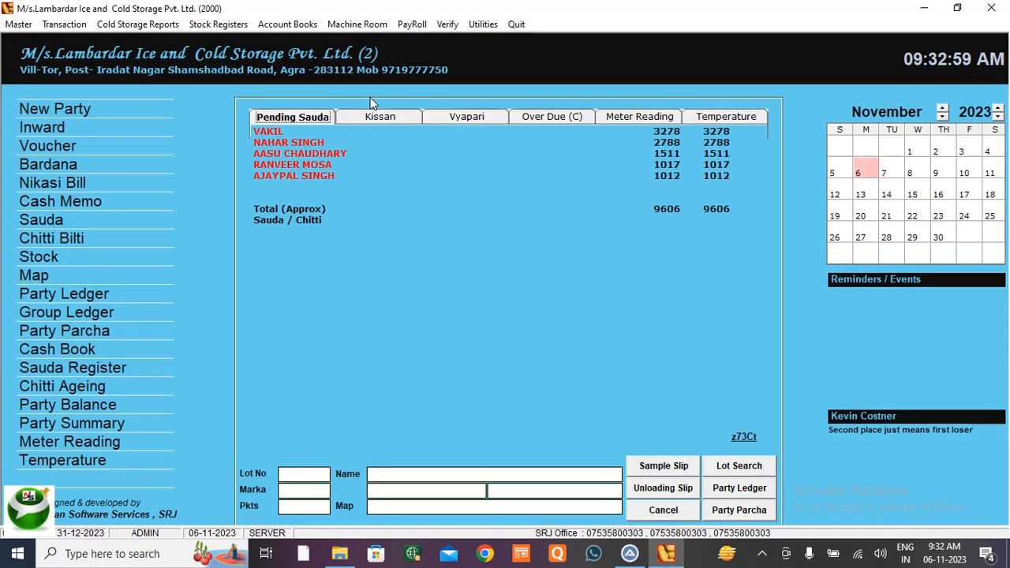
# Open Gate Pass, view its entry fields and the list for locating saved passes, and exit it.
pyautogui.click(69, 25)
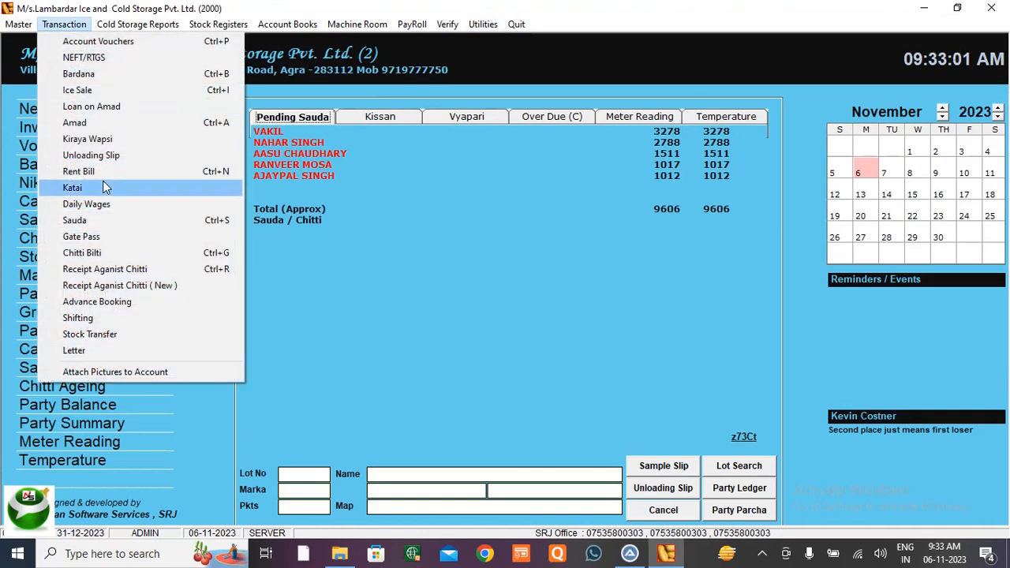
pyautogui.click(109, 237)
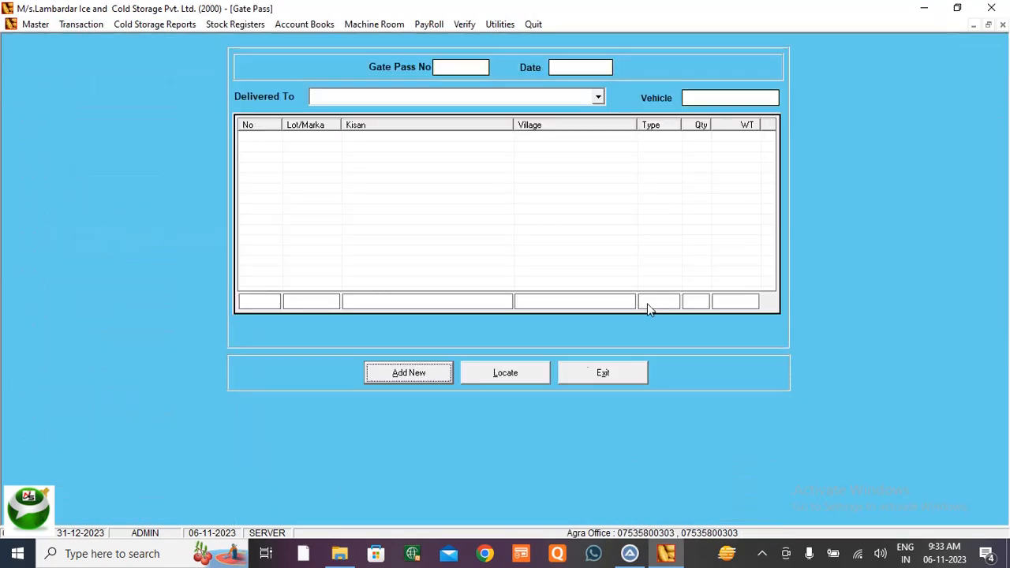
pyautogui.click(515, 373)
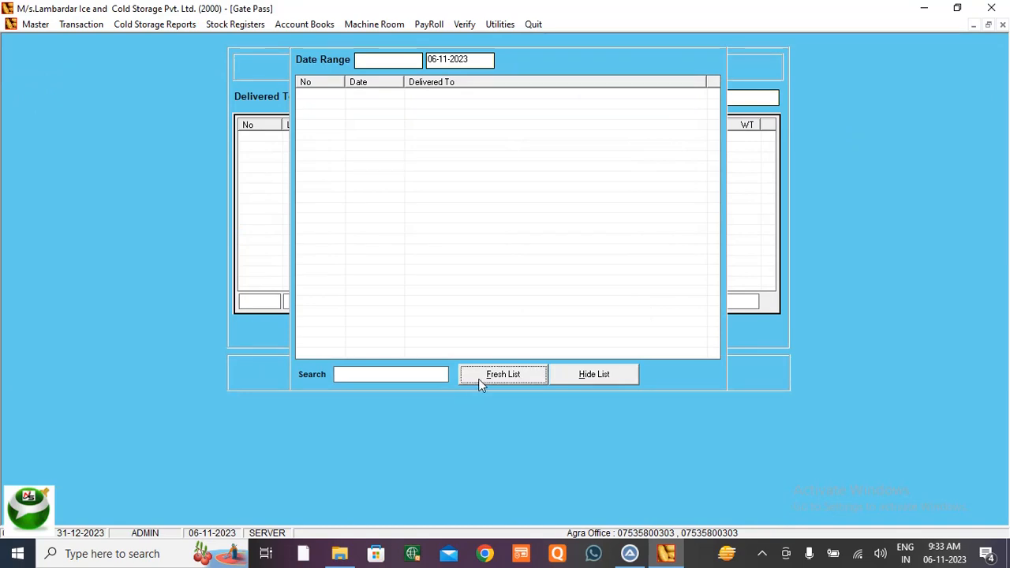
pyautogui.click(598, 382)
pyautogui.click(606, 370)
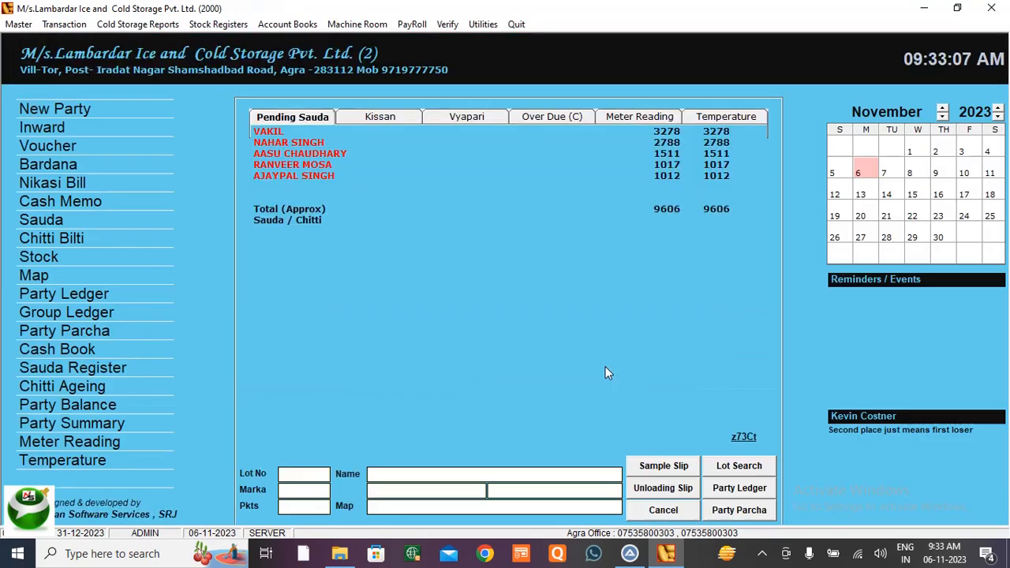
# Open Chitti Bilti, locate chitti 1, examine its kisan lines, amounts and due days, and exit without saving.
pyautogui.click(71, 24)
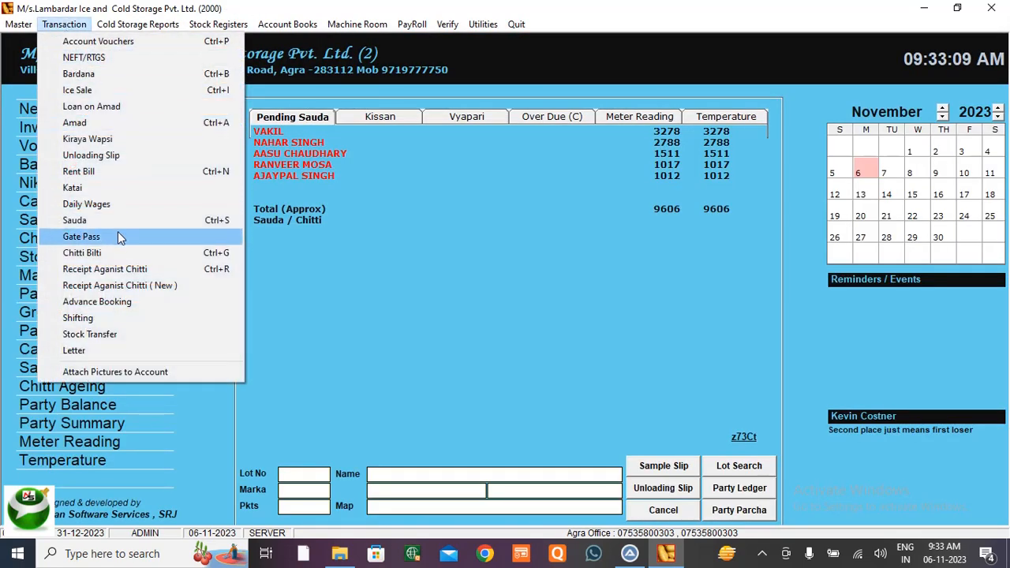
pyautogui.click(116, 251)
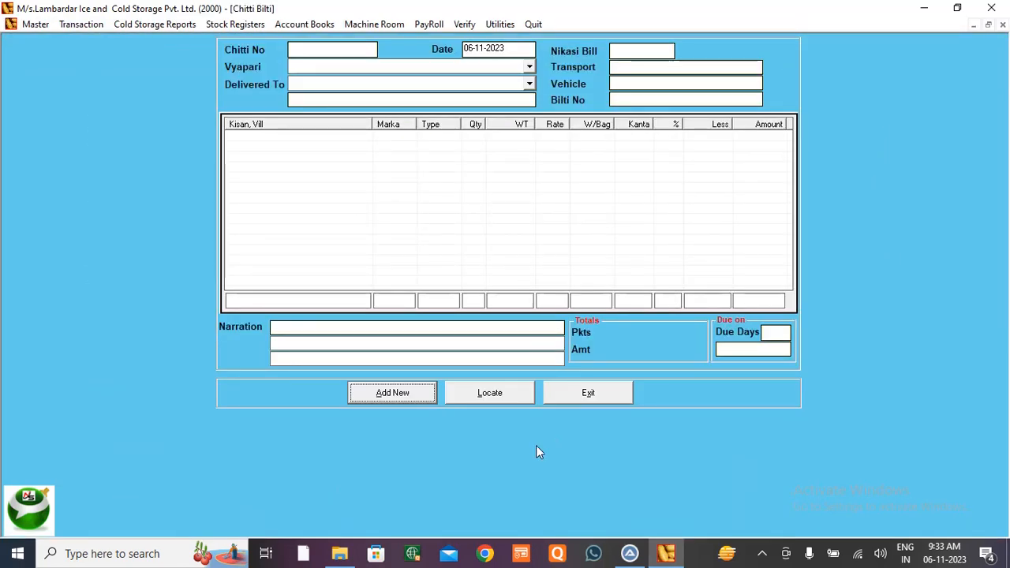
pyautogui.click(485, 393)
pyautogui.click(449, 397)
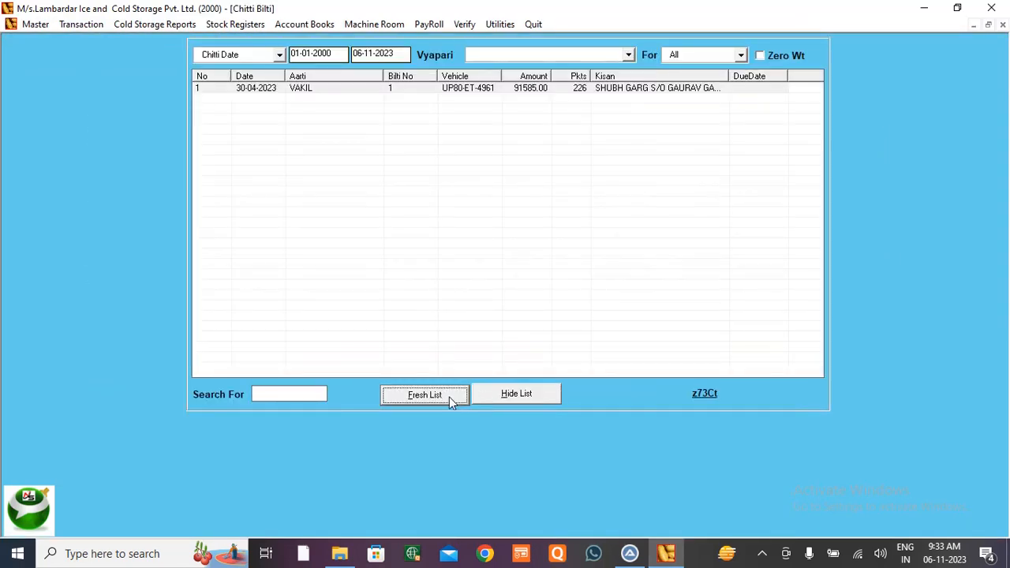
pyautogui.doubleClick(554, 91)
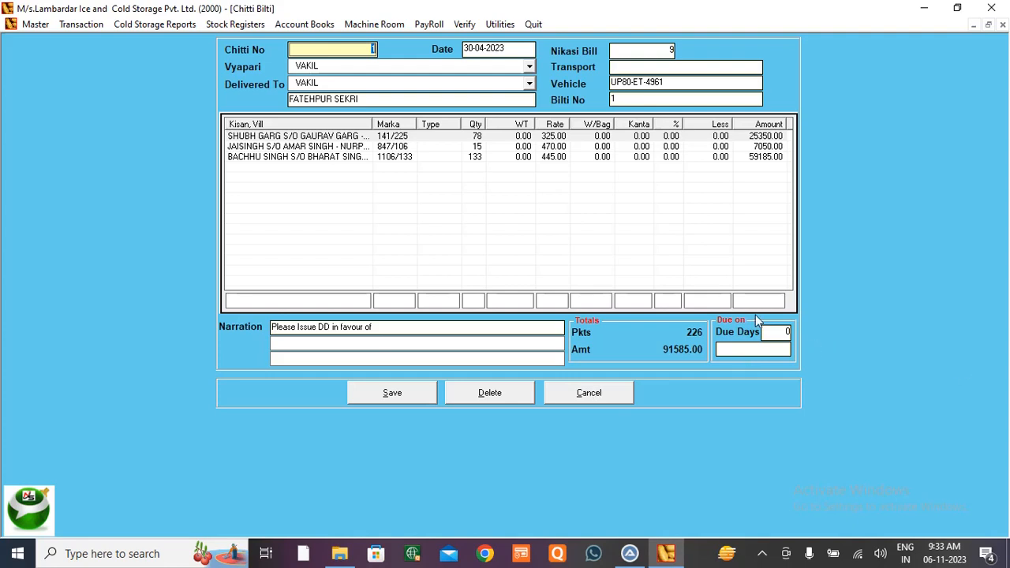
pyautogui.click(774, 332)
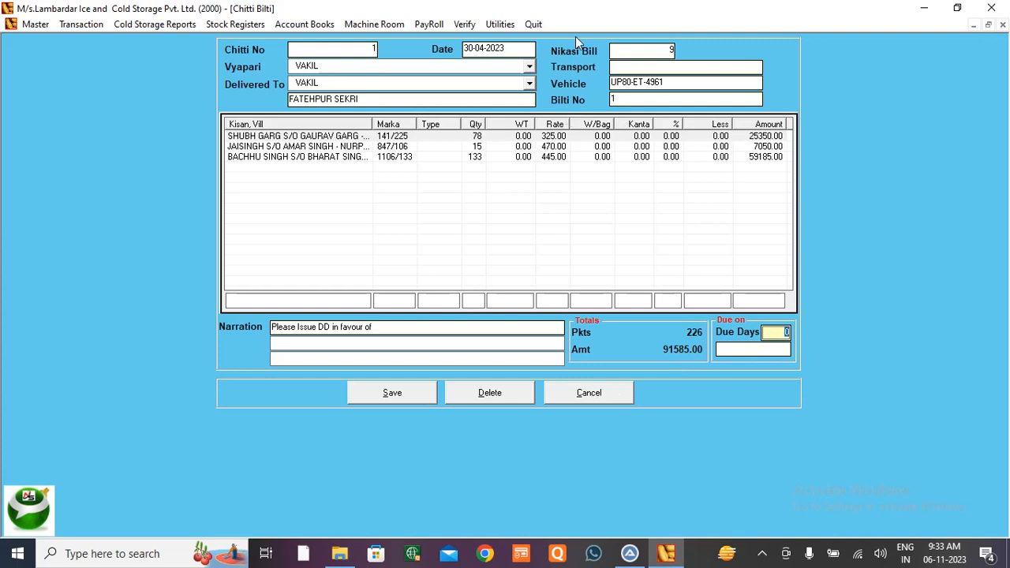
pyautogui.click(600, 390)
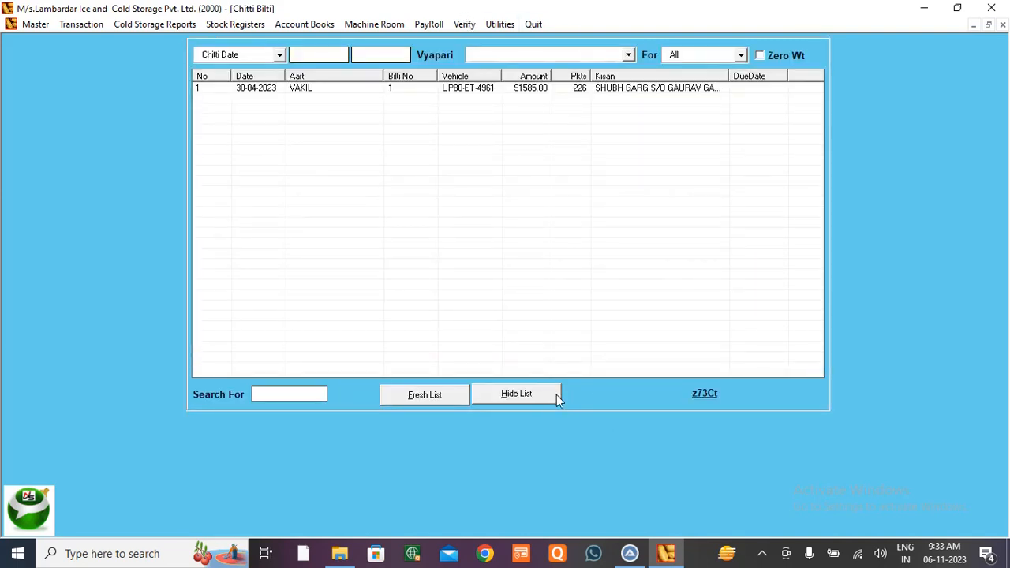
pyautogui.click(551, 396)
pyautogui.click(566, 397)
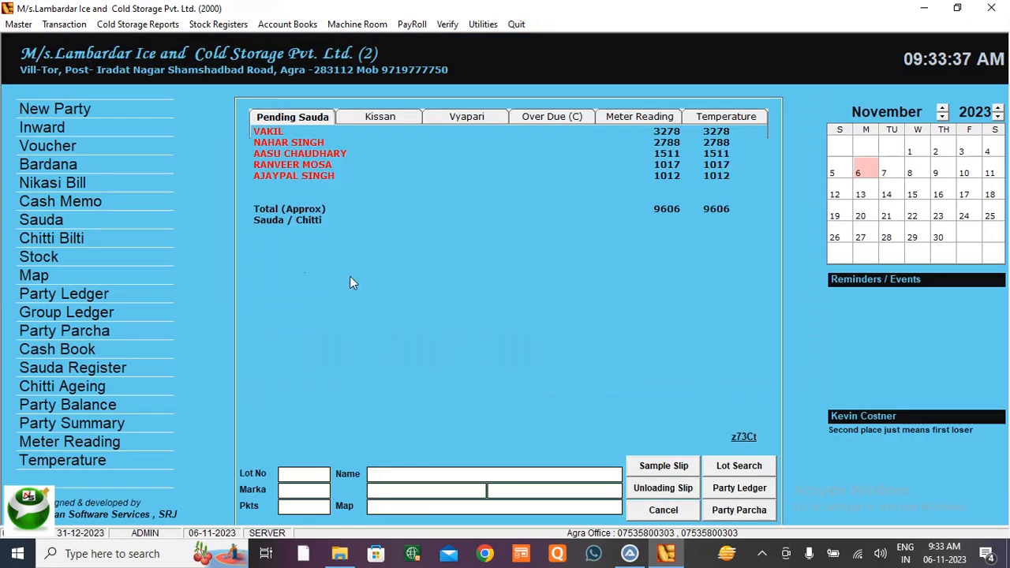
# Open Receipt Against Chitti, examine its arti, cash/bank, adjustment and break-up fields, and exit it.
pyautogui.click(64, 24)
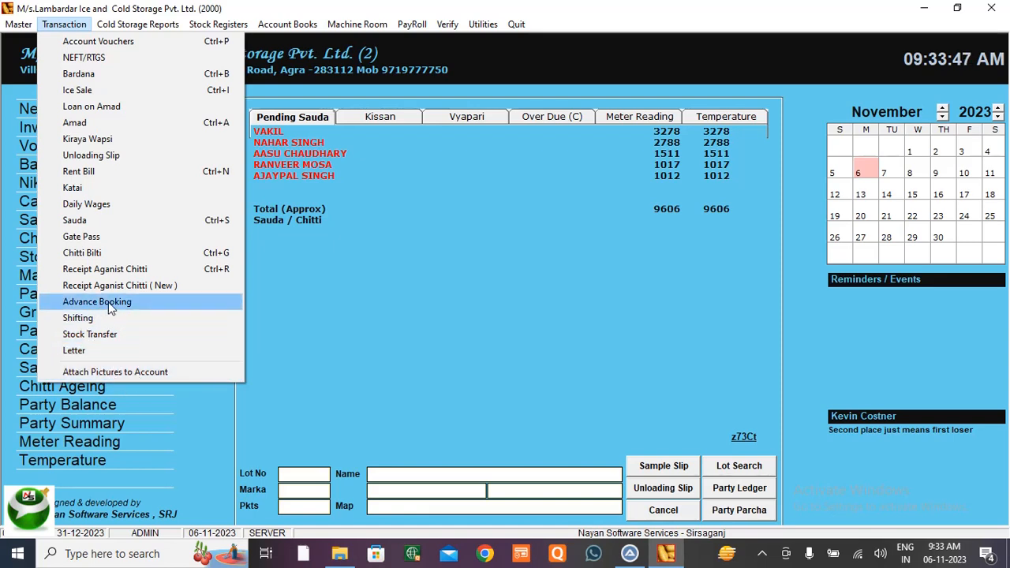
pyautogui.click(165, 270)
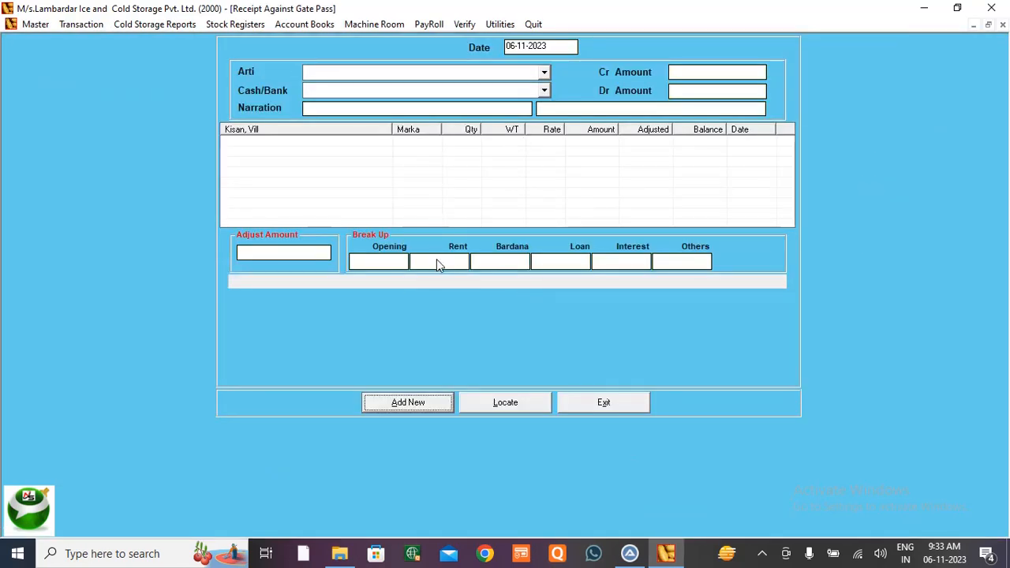
pyautogui.click(623, 402)
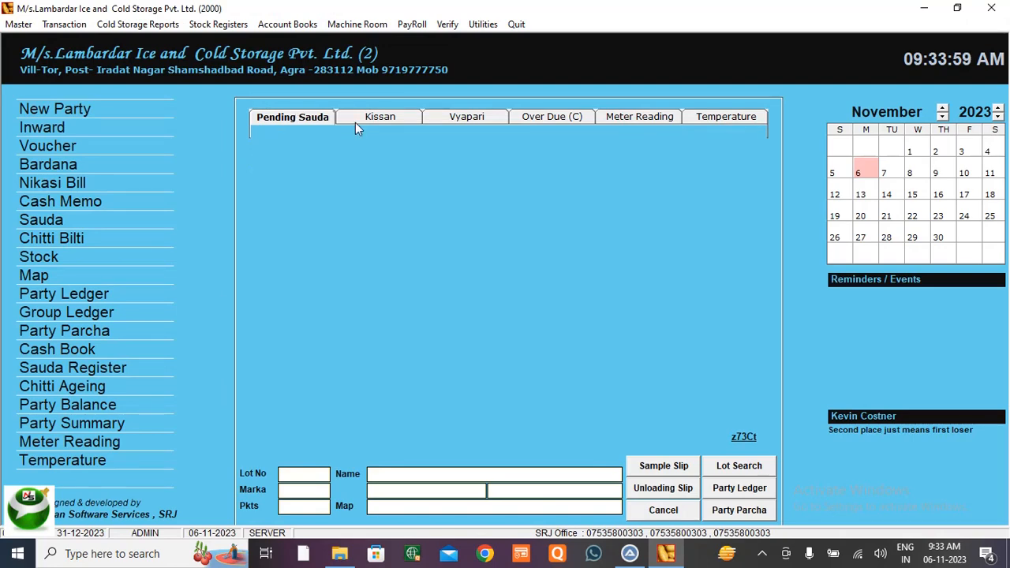
# Show the Kissan balances on the home screen and examine the top two entries.
pyautogui.click(356, 120)
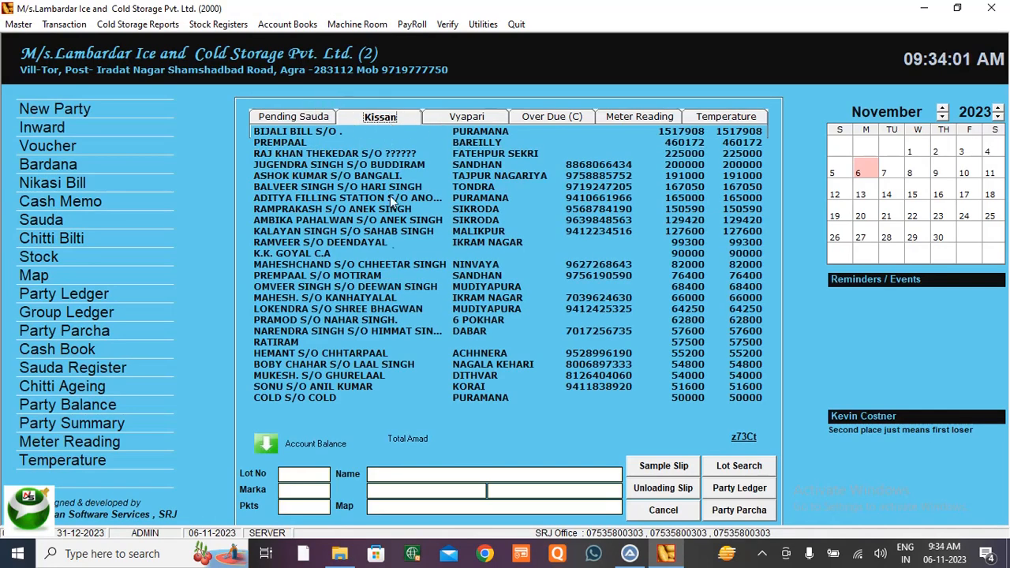
pyautogui.click(732, 135)
pyautogui.click(733, 144)
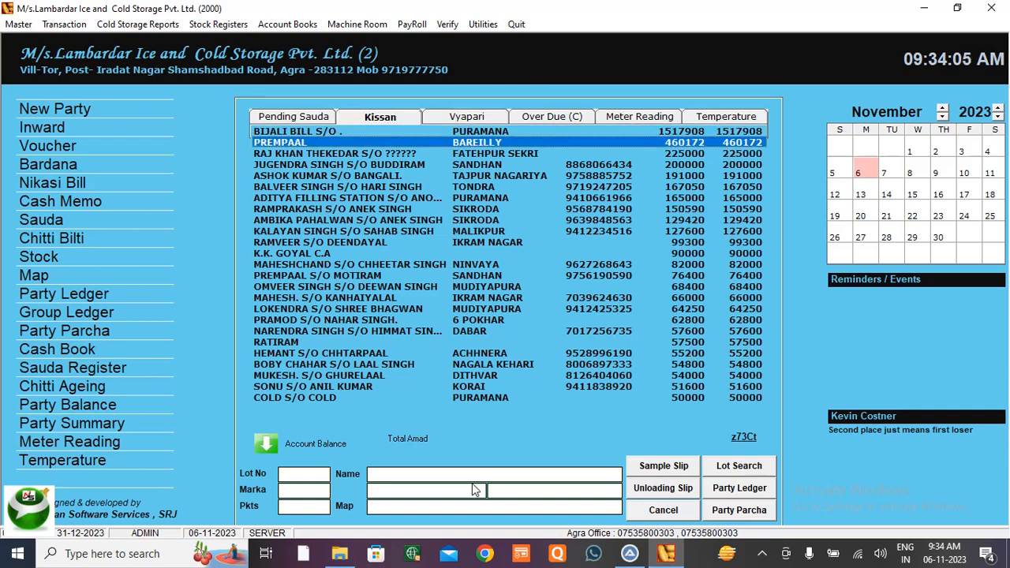
pyautogui.press('Up')
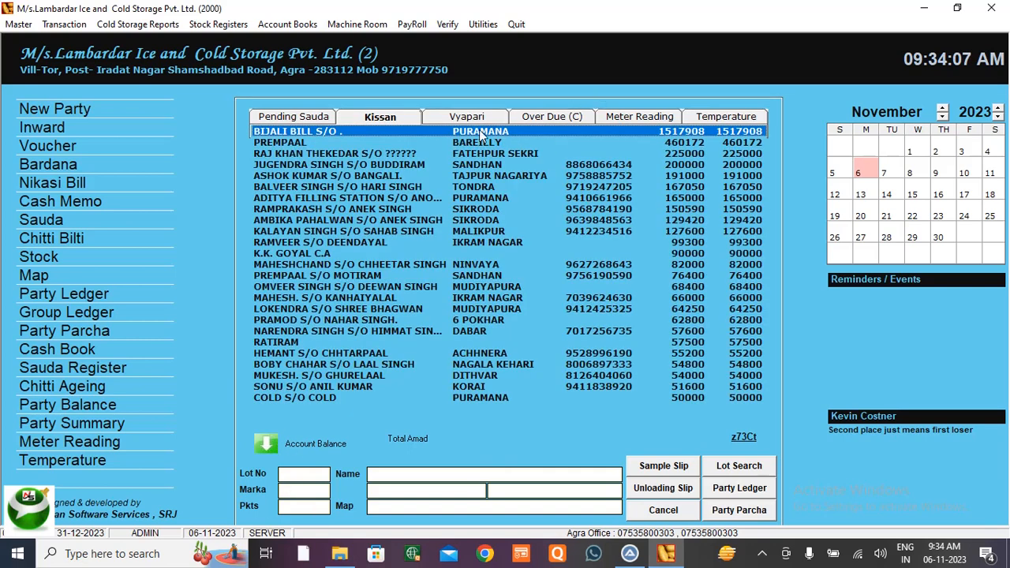
# View the home screen's Vyapari balances and Over Due (C) amounts, along with the Meter Reading and Temperature pages.
pyautogui.click(455, 119)
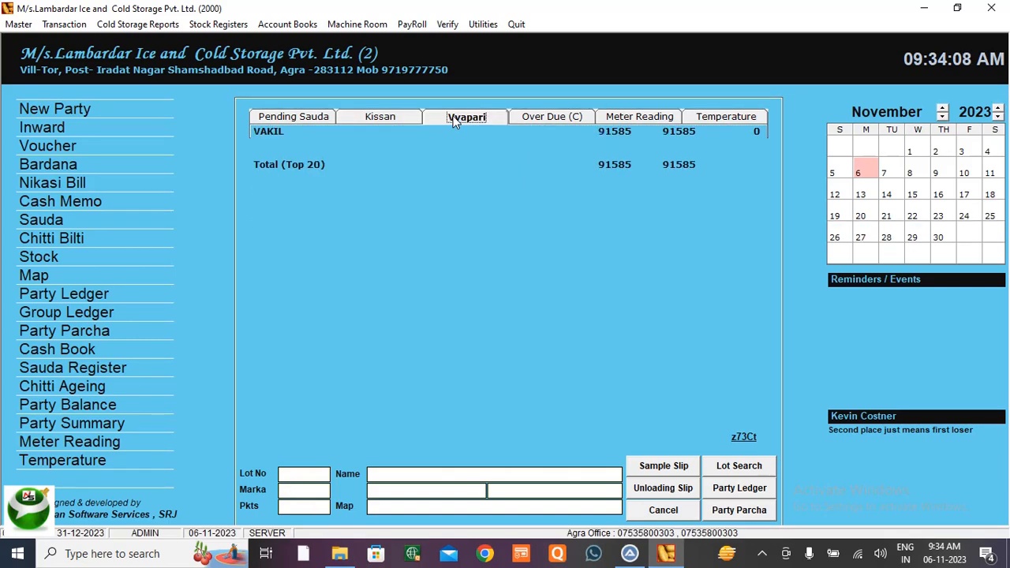
pyautogui.click(661, 142)
pyautogui.click(666, 133)
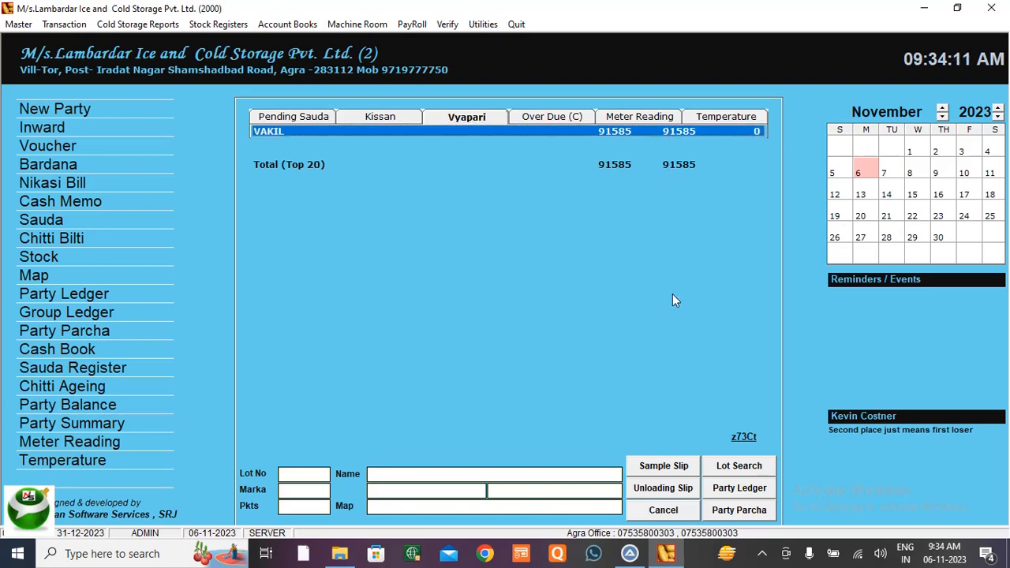
pyautogui.click(567, 116)
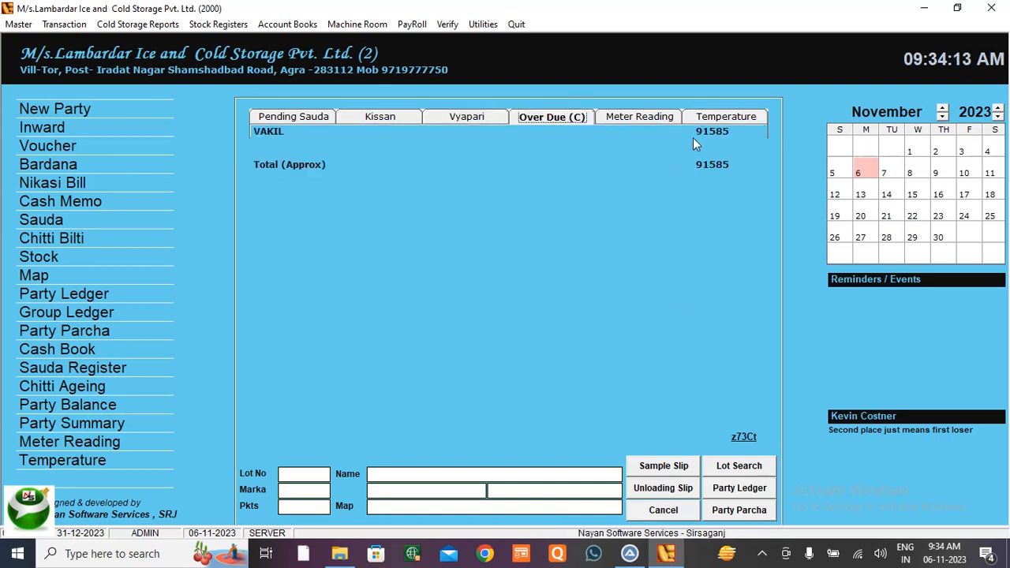
pyautogui.press('Right')
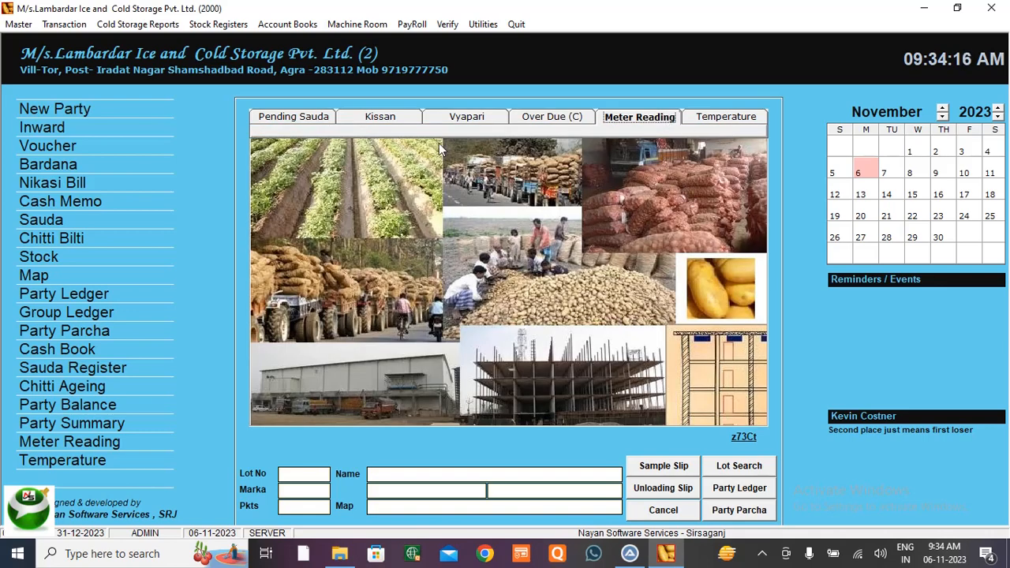
pyautogui.click(726, 119)
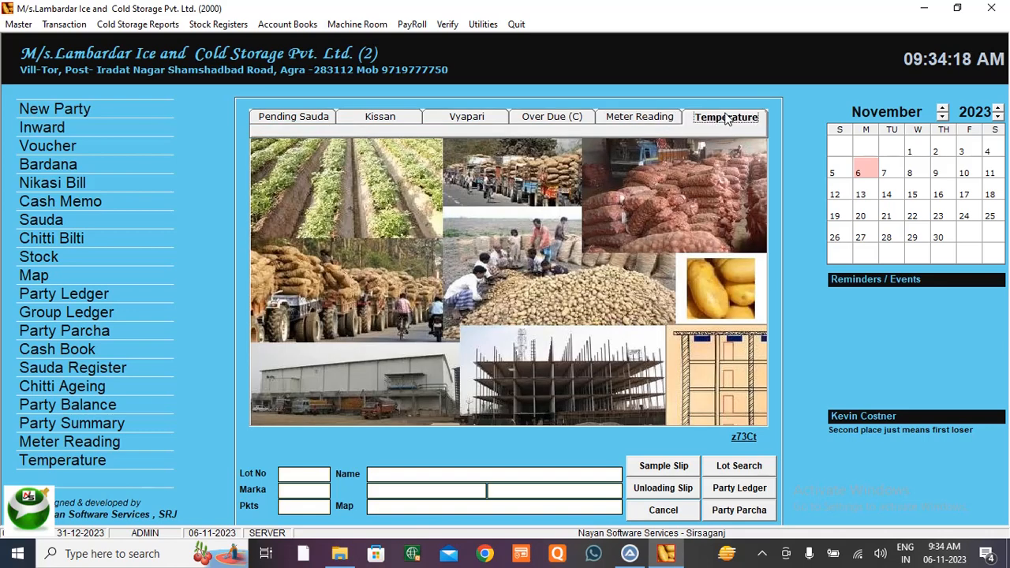
# Open the machine room's Daily Temperature screen, view its date and room-wise low and high fields, and exit it.
pyautogui.click(404, 24)
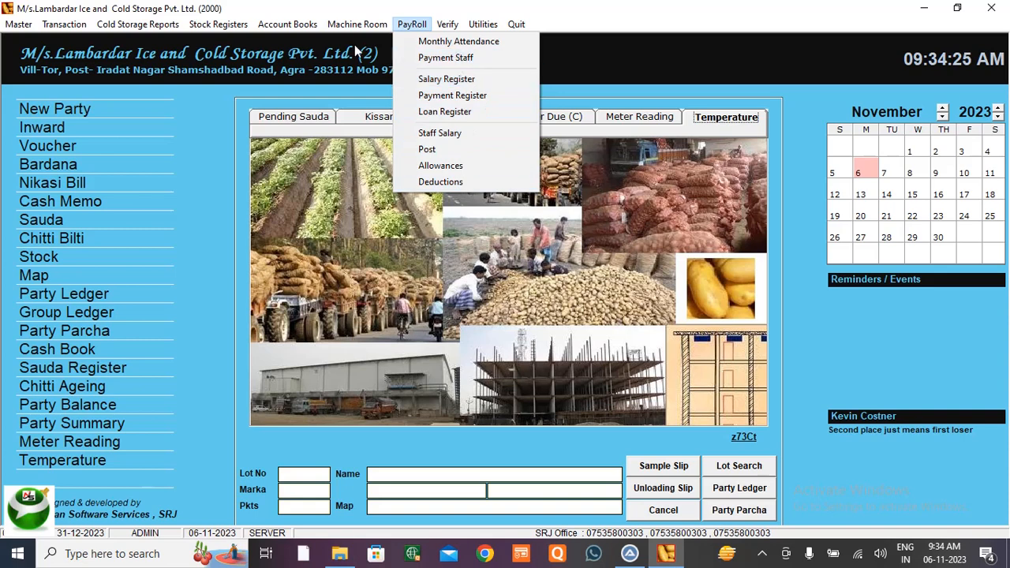
pyautogui.moveTo(338, 24)
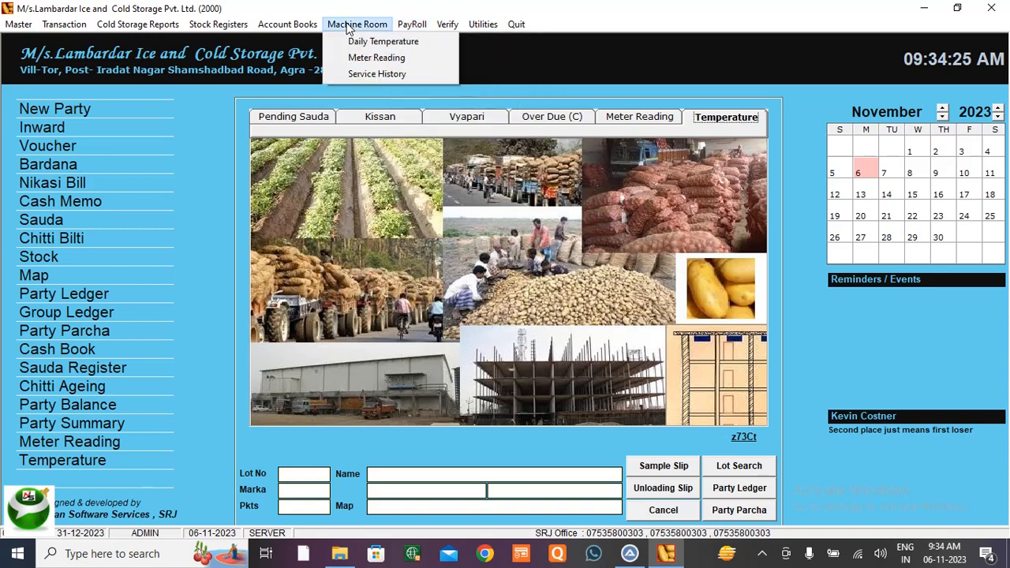
pyautogui.click(399, 43)
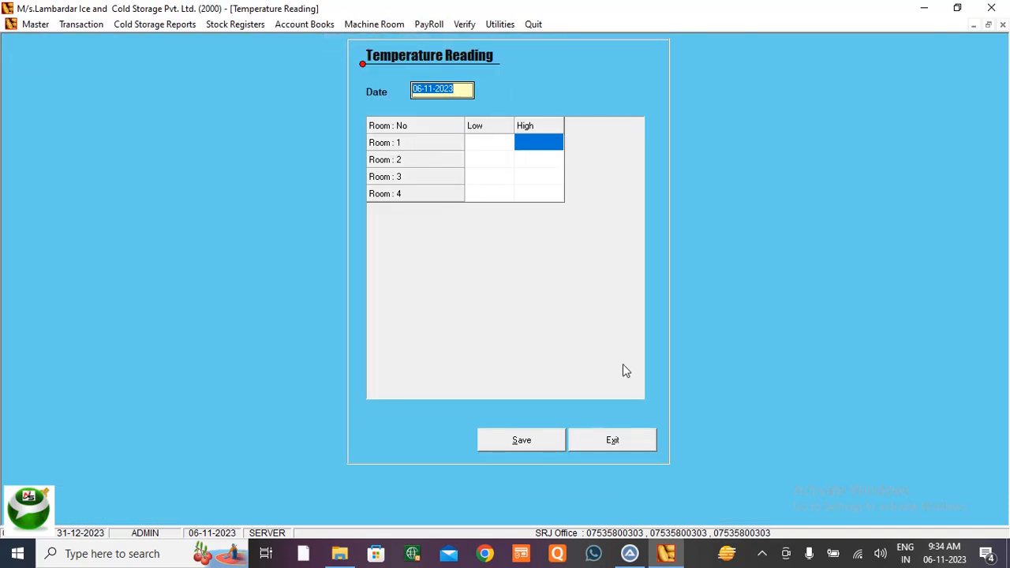
pyautogui.click(625, 451)
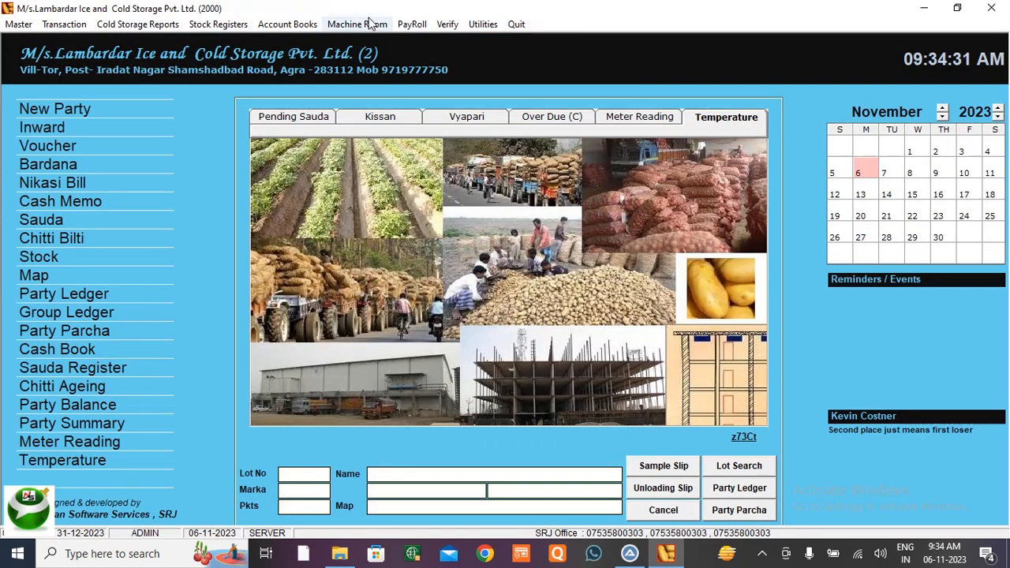
# Open the machine room's Service History, view its date, charges paid and particulars columns, and exit it.
pyautogui.click(366, 27)
pyautogui.click(365, 74)
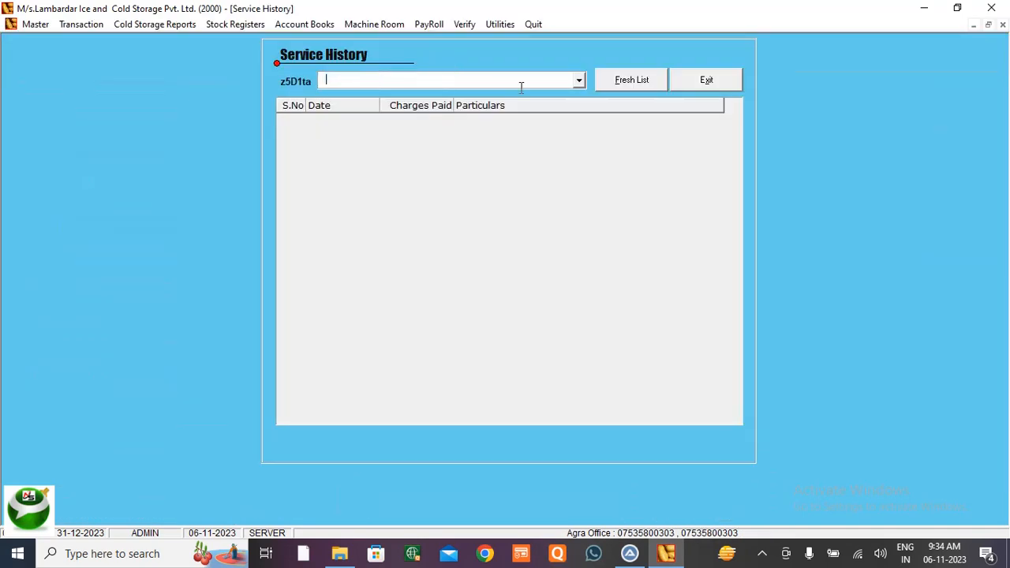
pyautogui.click(702, 86)
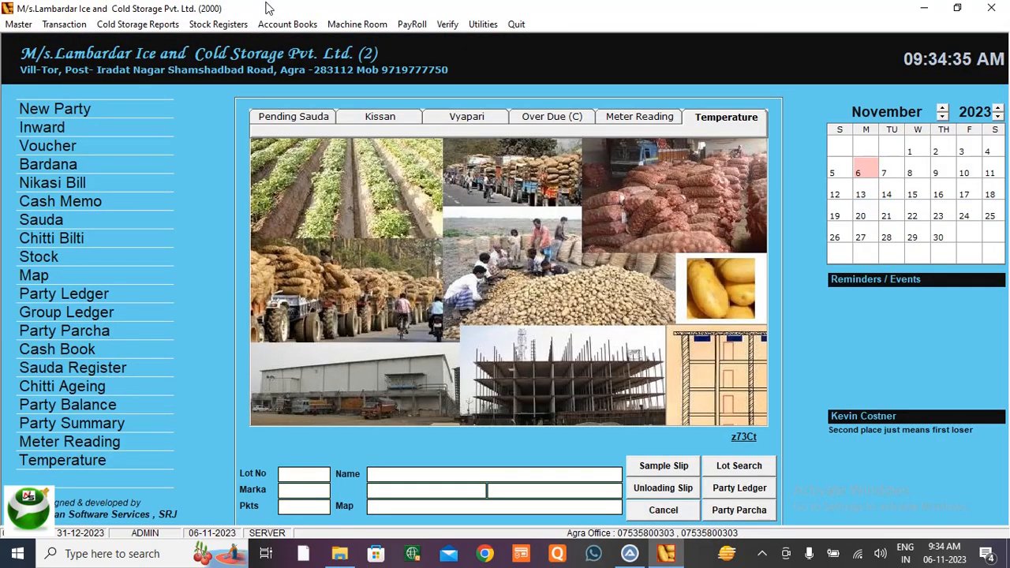
# Generate the Income & Expenditure Account for the preset date range, examine its debit total and credit amounts, and exit it.
pyautogui.click(269, 26)
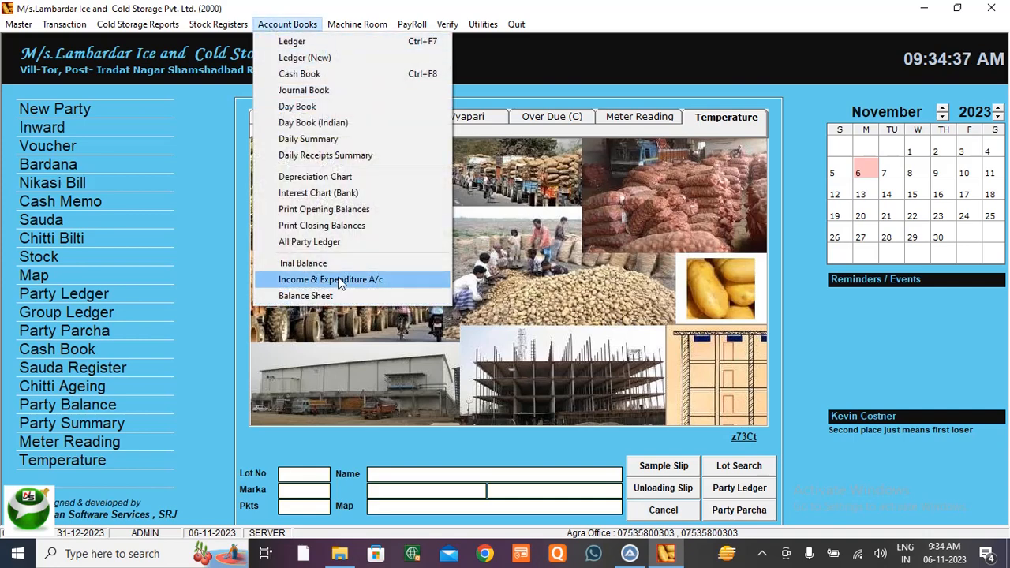
pyautogui.click(340, 281)
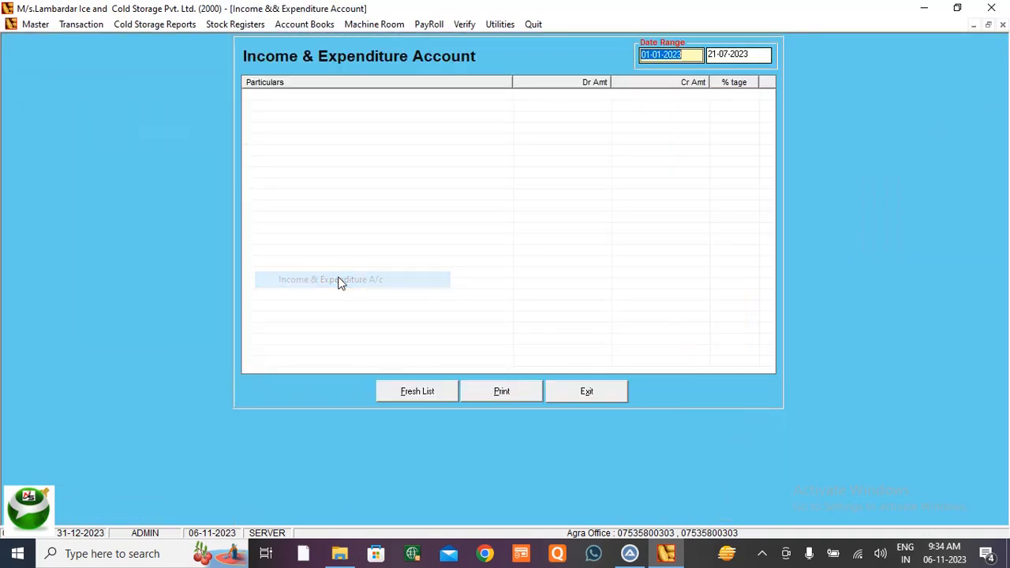
pyautogui.click(432, 392)
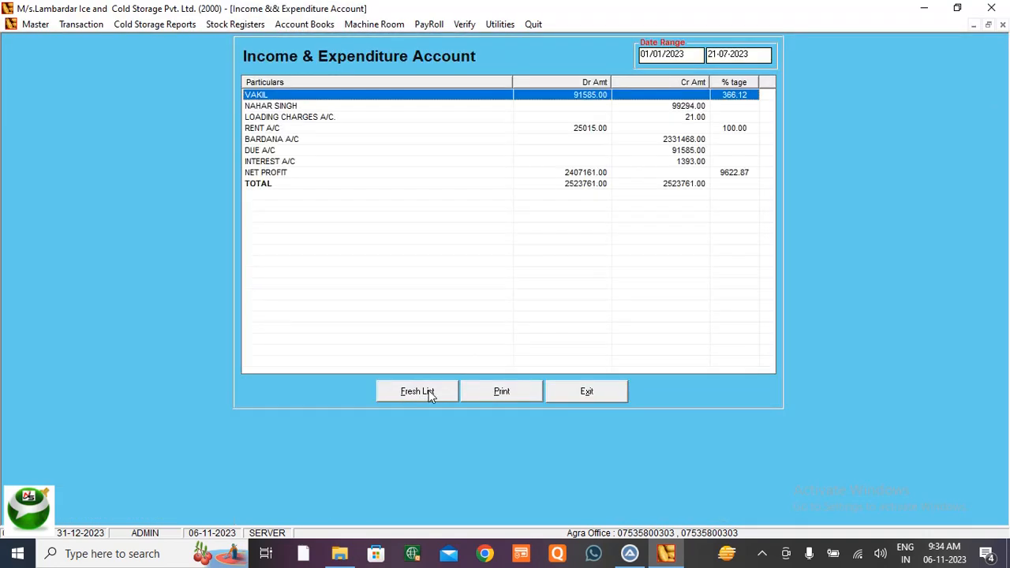
pyautogui.click(589, 185)
pyautogui.click(691, 109)
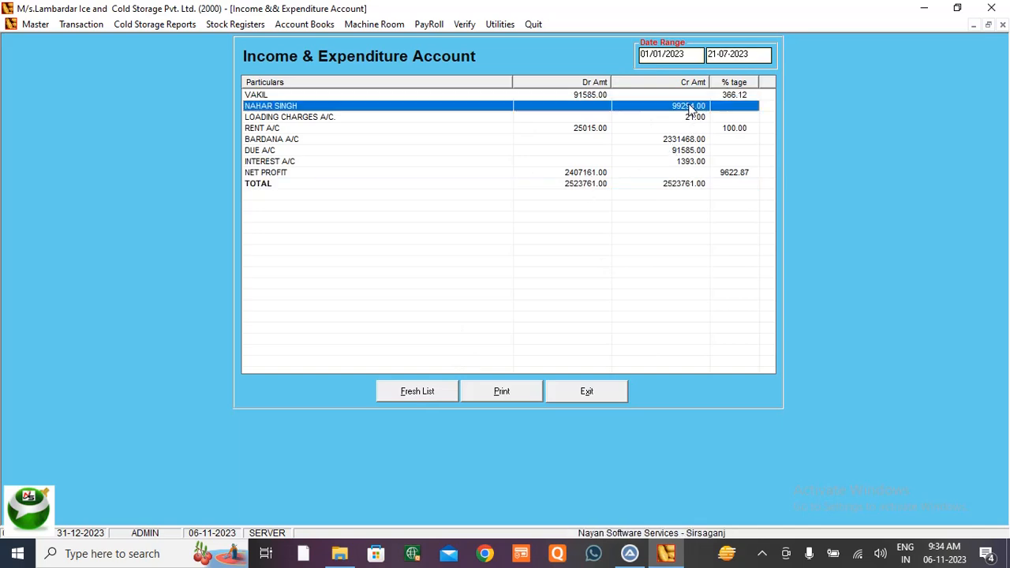
pyautogui.click(601, 396)
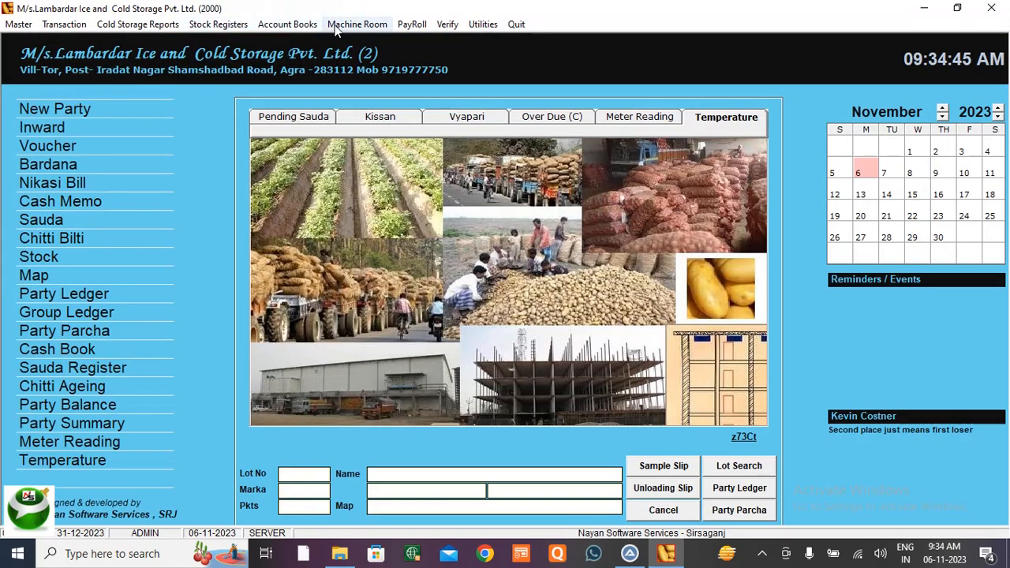
# Generate the Balance Sheet for the preset date range, look through its account groups to the end, and exit it.
pyautogui.click(290, 26)
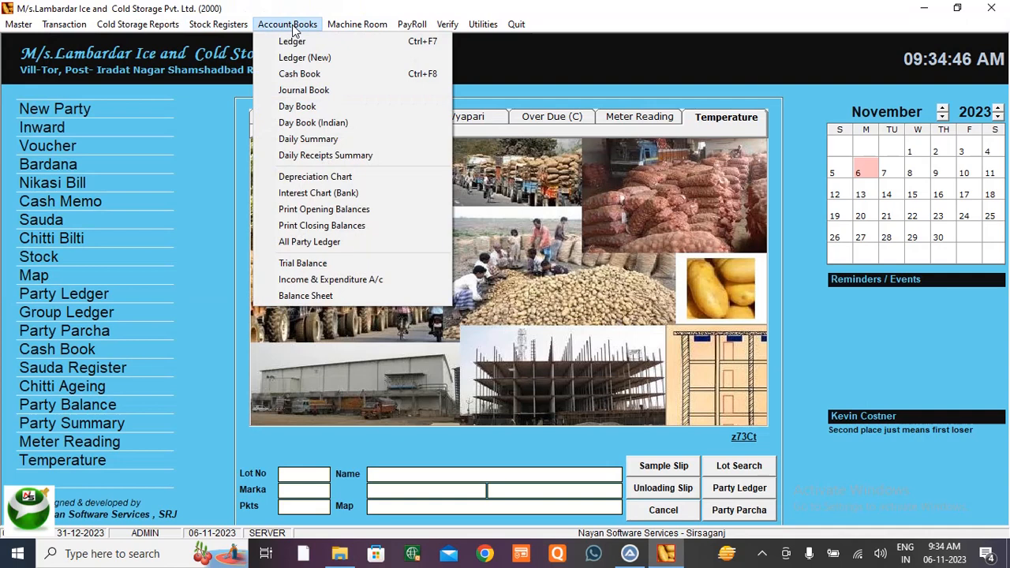
pyautogui.click(316, 297)
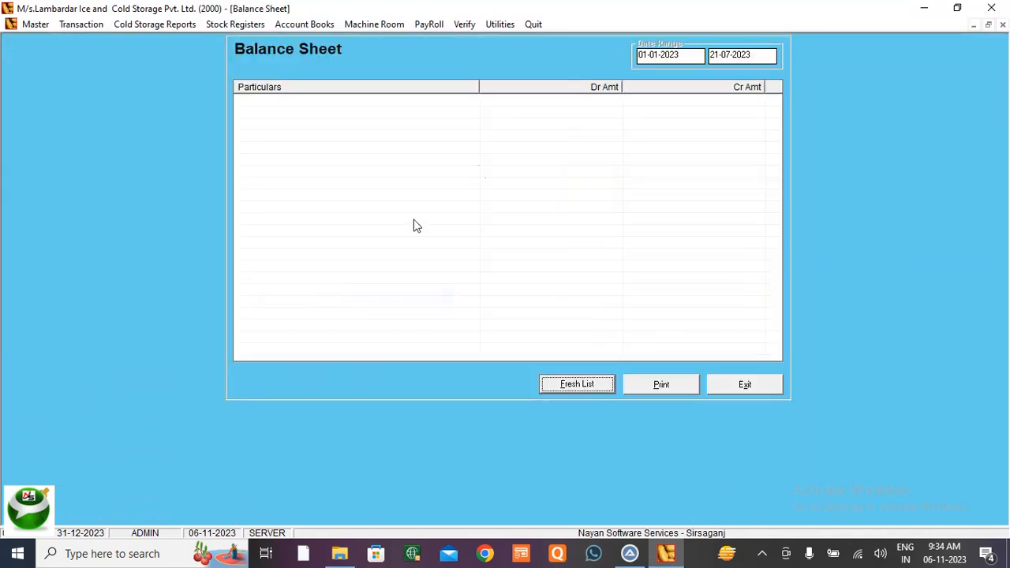
pyautogui.click(589, 385)
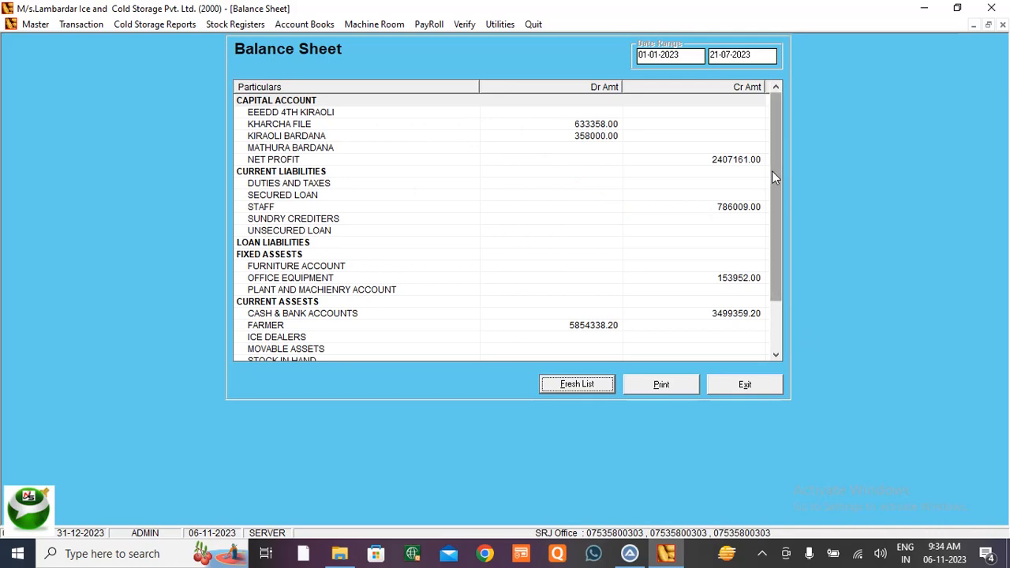
pyautogui.moveTo(772, 170); pyautogui.dragTo(775, 299)
pyautogui.click(744, 384)
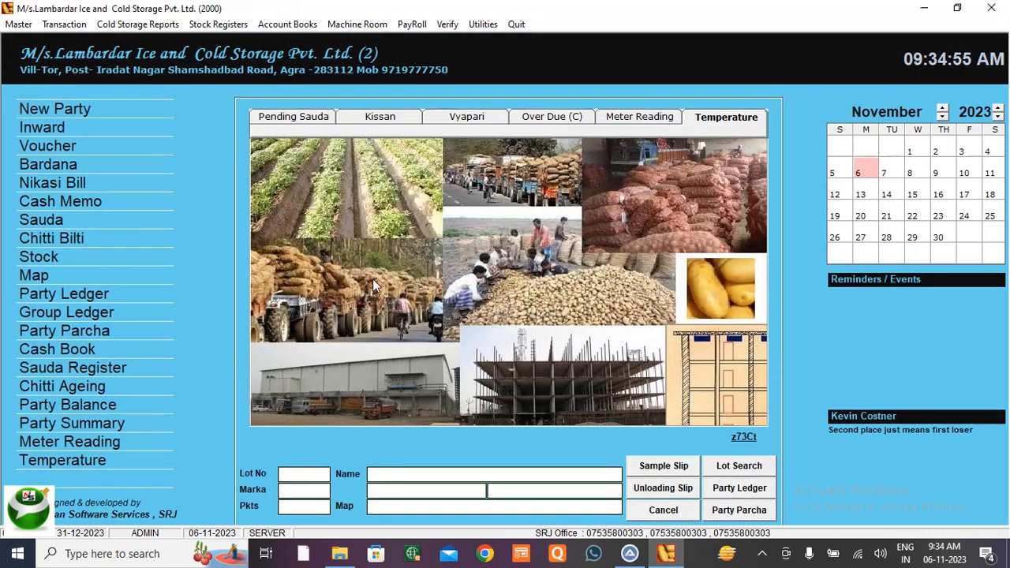
# Open the Stock summary and examine the packet figures of its Seedhi, Amad, Nikasi and Balance rows.
pyautogui.click(61, 256)
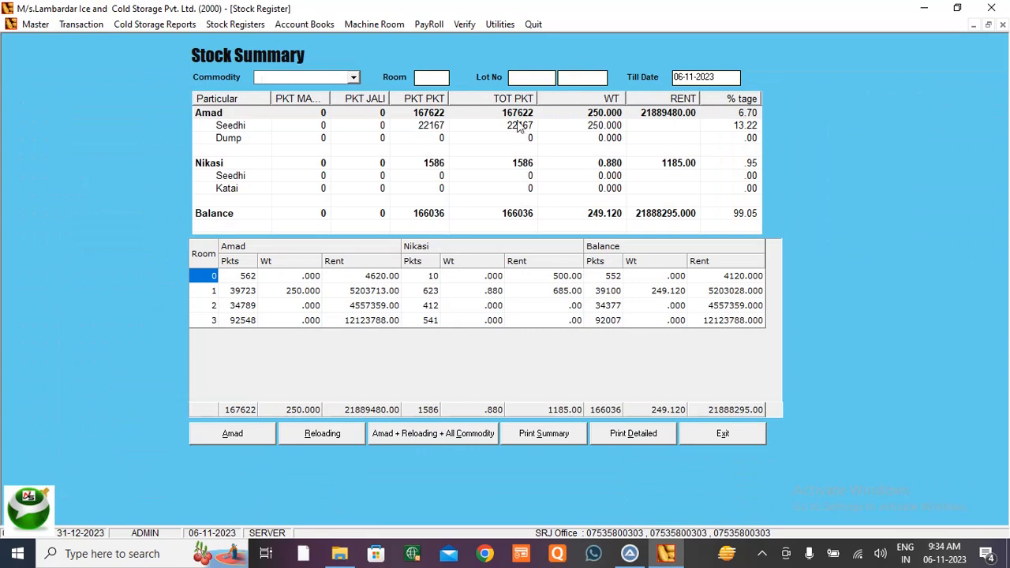
pyautogui.click(435, 127)
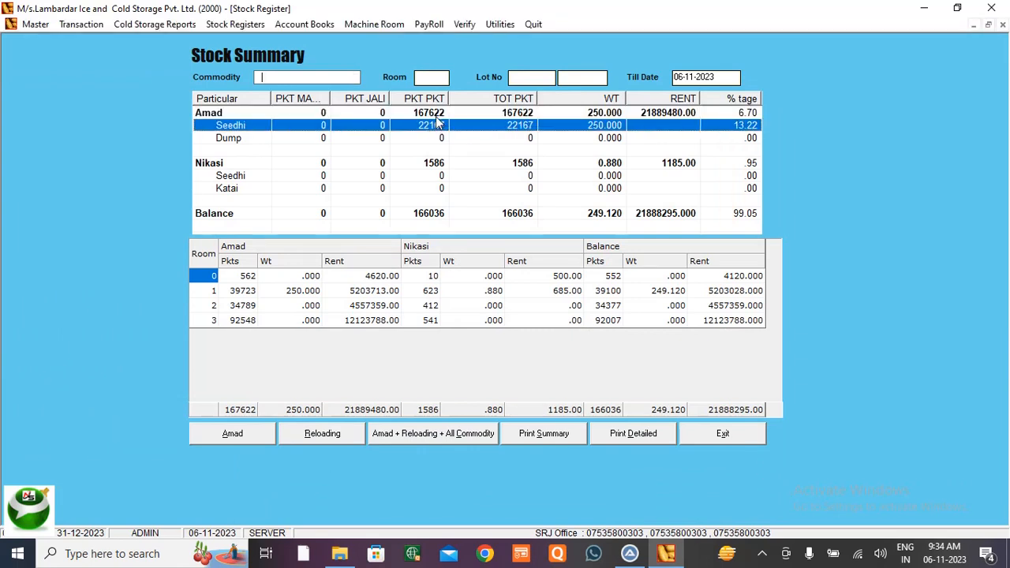
pyautogui.click(436, 116)
pyautogui.click(441, 166)
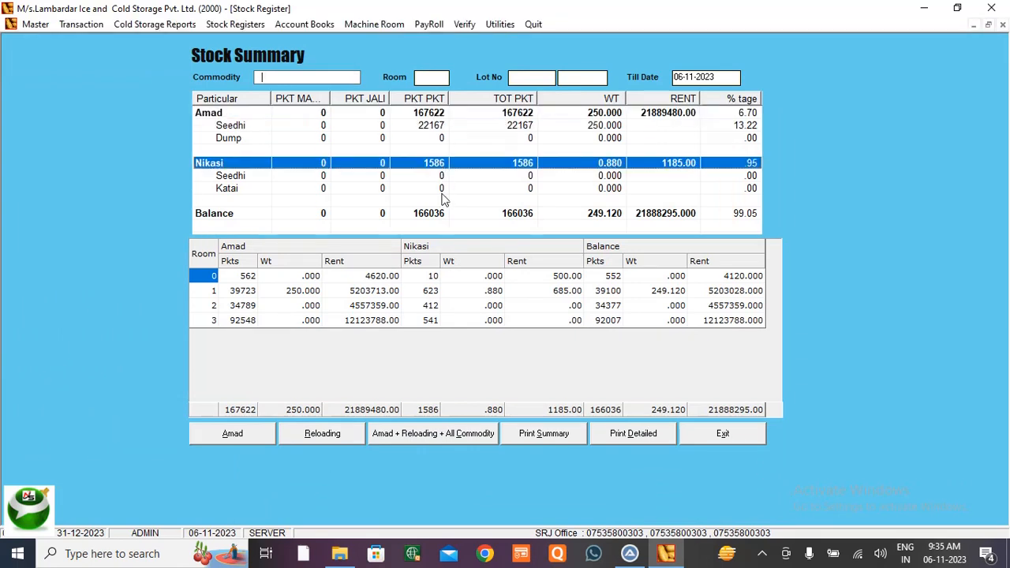
pyautogui.click(422, 217)
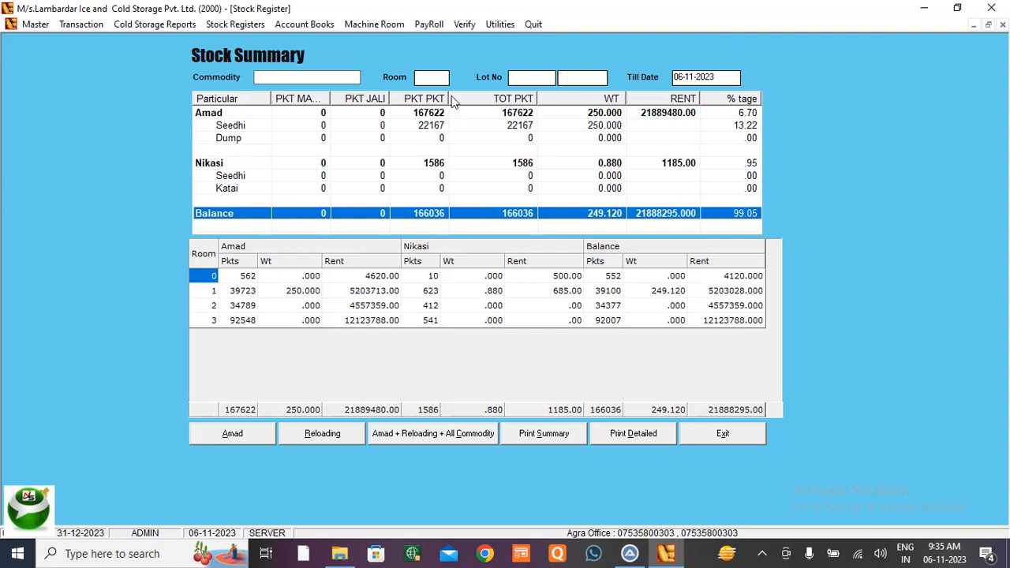
# Open the Amad Register from the summary's Amad row, widen the Location column, and examine the storage locations of several lots.
pyautogui.doubleClick(433, 115)
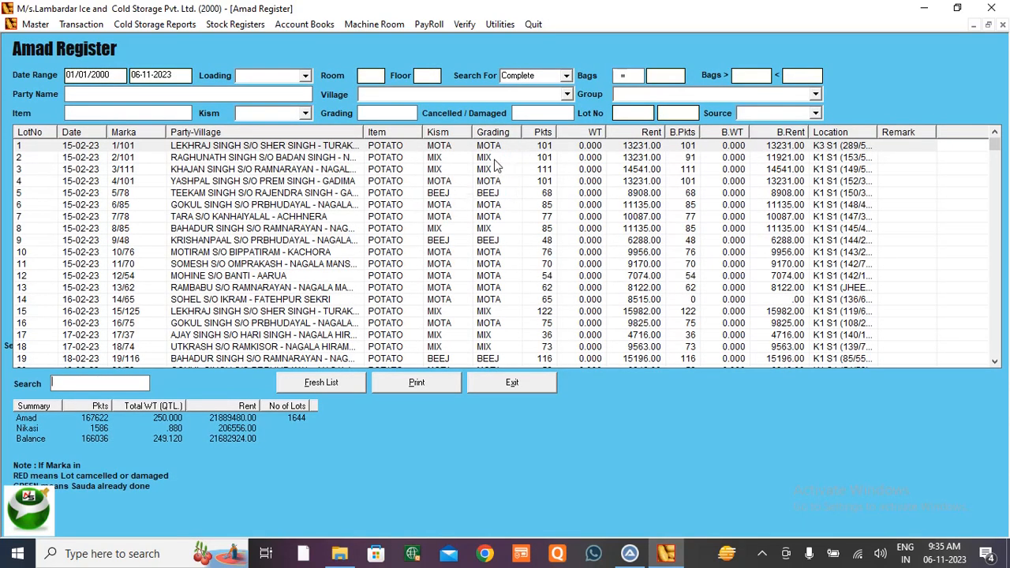
pyautogui.click(495, 160)
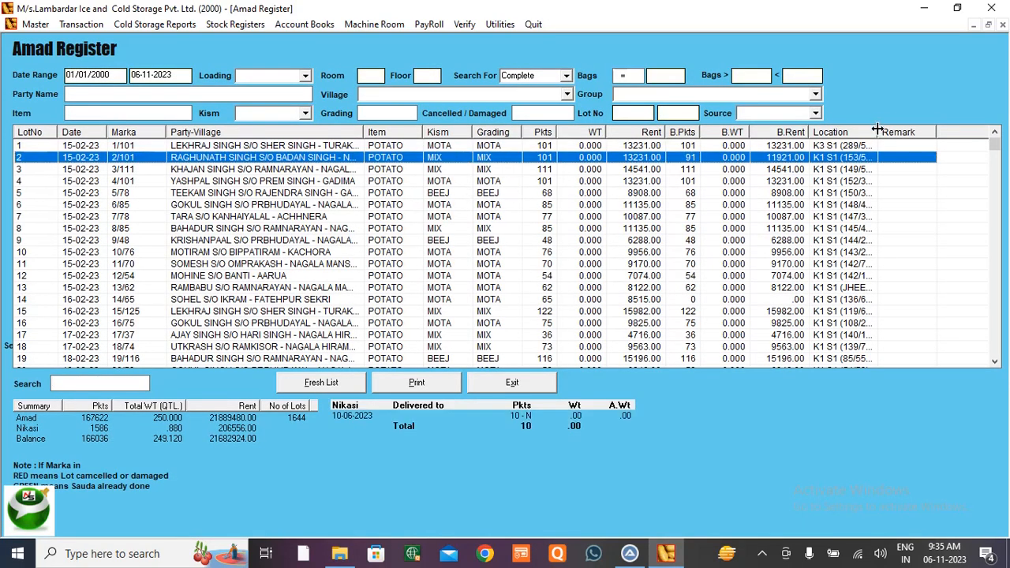
pyautogui.moveTo(877, 132); pyautogui.dragTo(1006, 161)
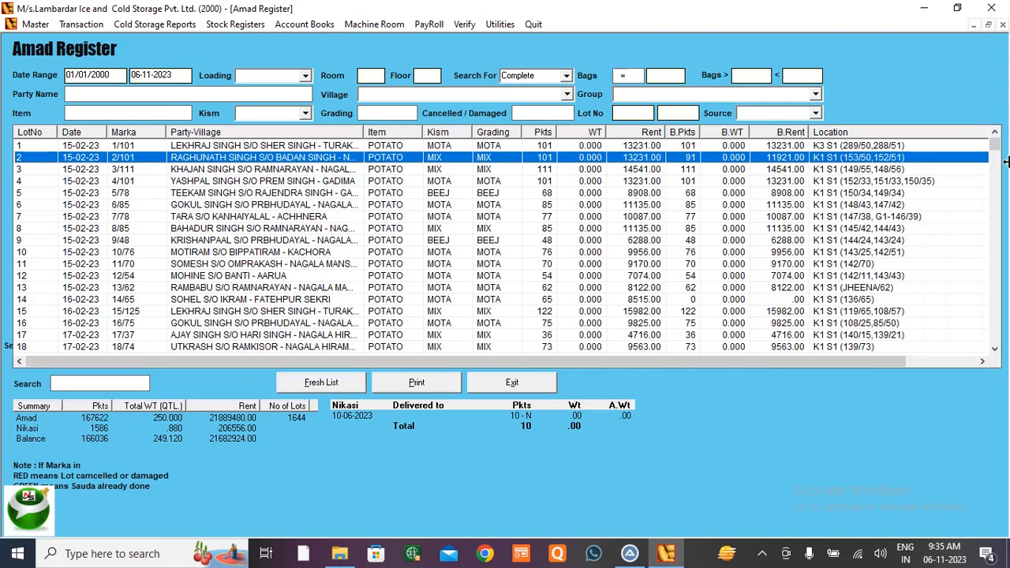
pyautogui.click(900, 183)
pyautogui.click(892, 204)
pyautogui.click(875, 247)
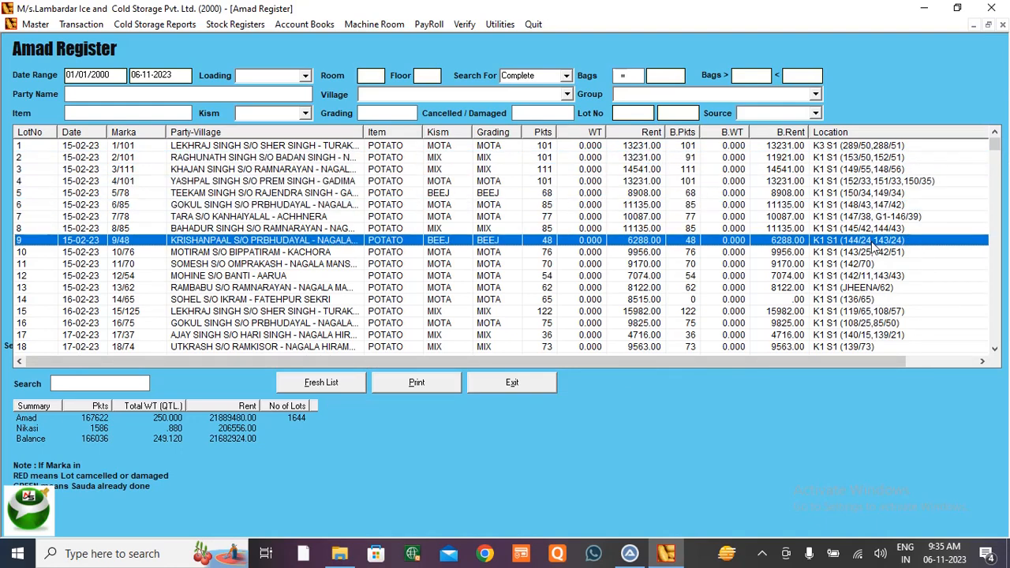
# Preview the Amad Register's print report grouped on Date, without the print location option, and close the preview.
pyautogui.click(416, 384)
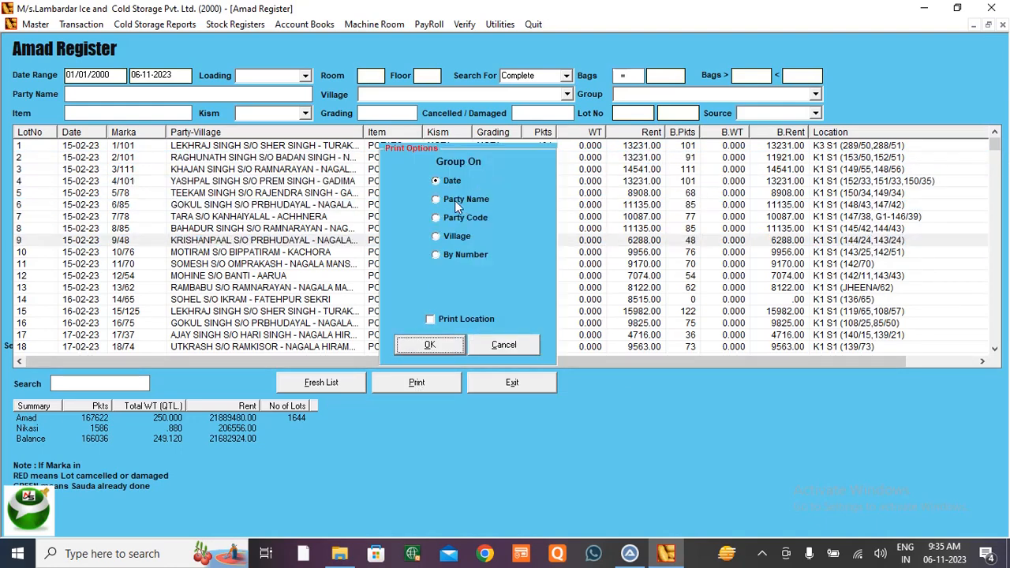
pyautogui.click(432, 345)
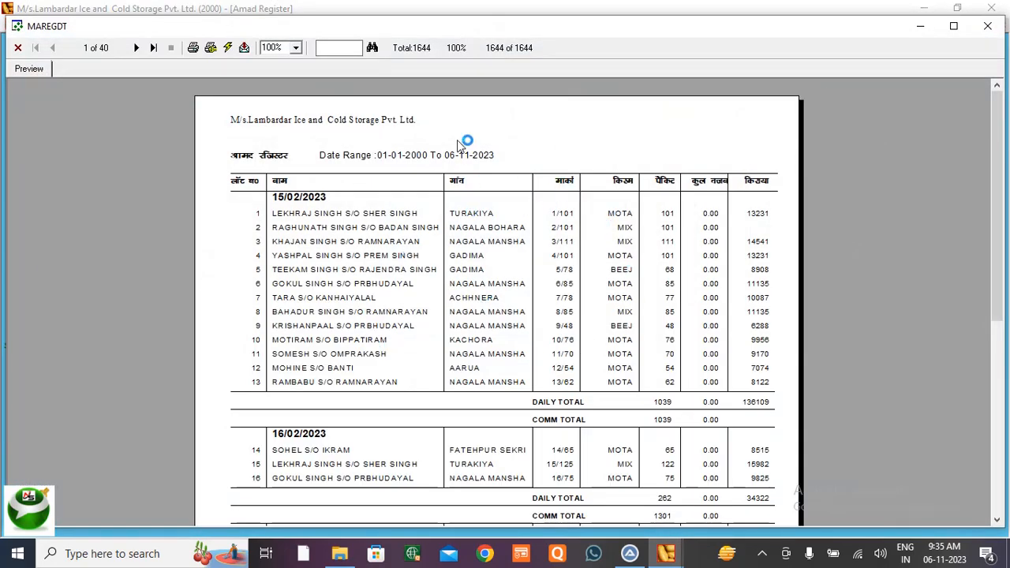
pyautogui.click(987, 28)
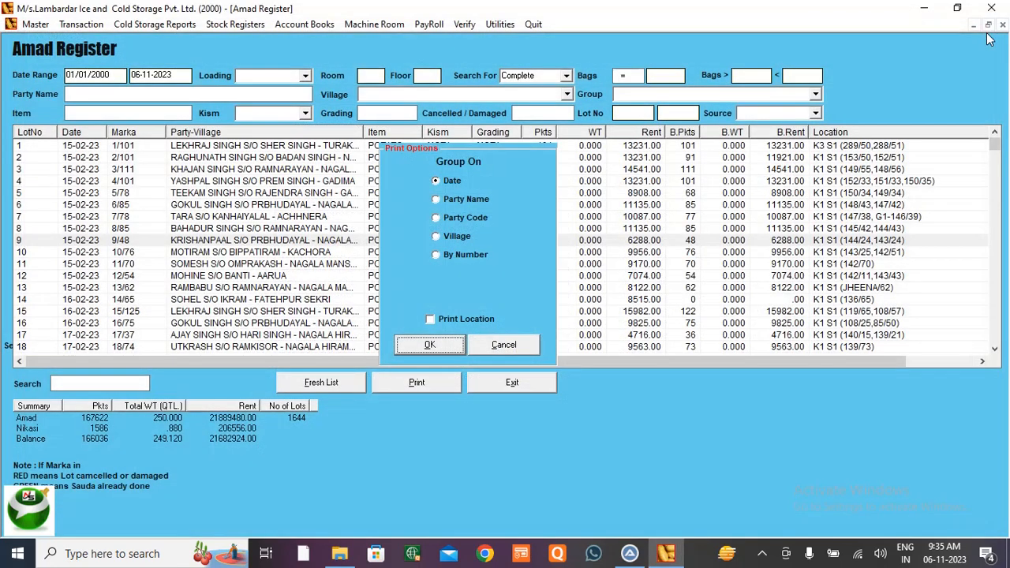
# Preview the Amad Register's print report grouped on Party Name and close the preview.
pyautogui.click(454, 202)
pyautogui.click(430, 347)
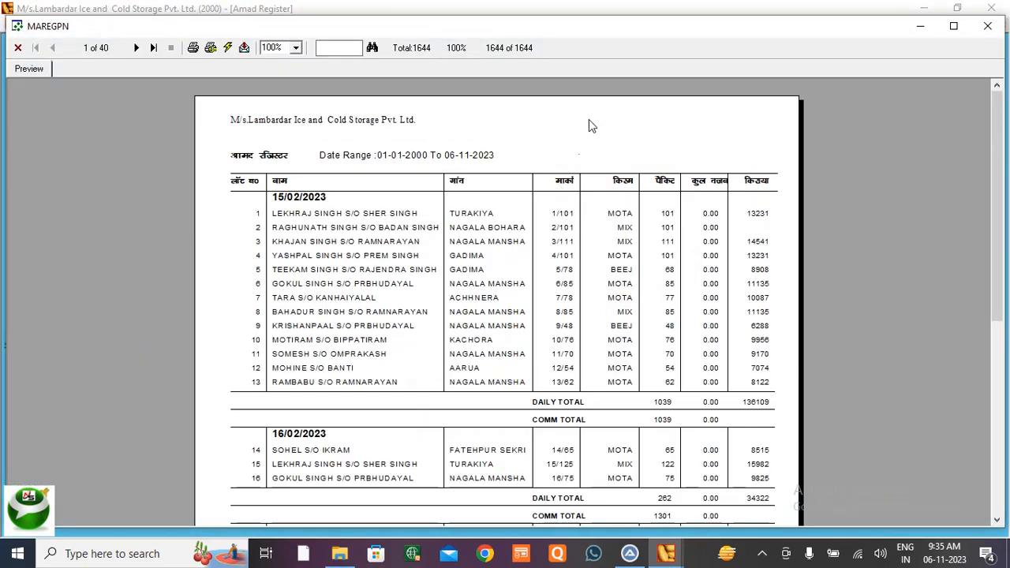
pyautogui.click(987, 28)
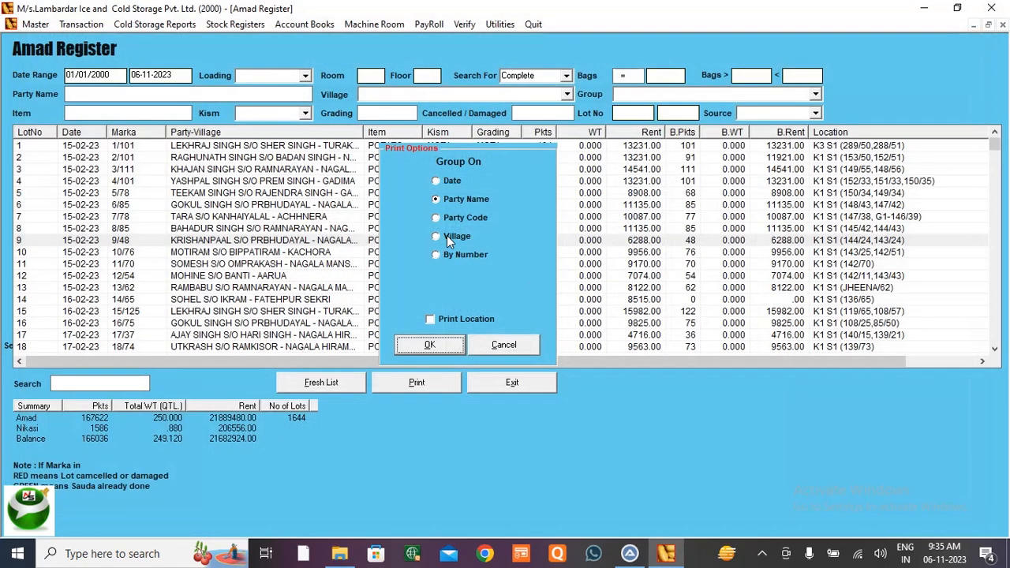
# Try to preview the Amad Register's print report grouped on Party Code, and leave the print options.
pyautogui.click(456, 224)
pyautogui.click(443, 347)
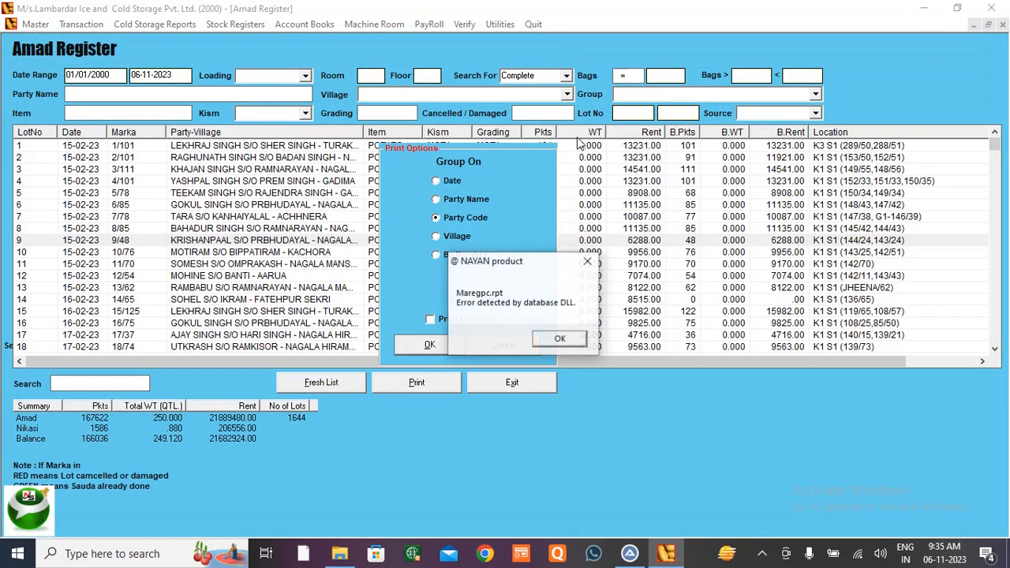
pyautogui.click(560, 341)
pyautogui.click(497, 347)
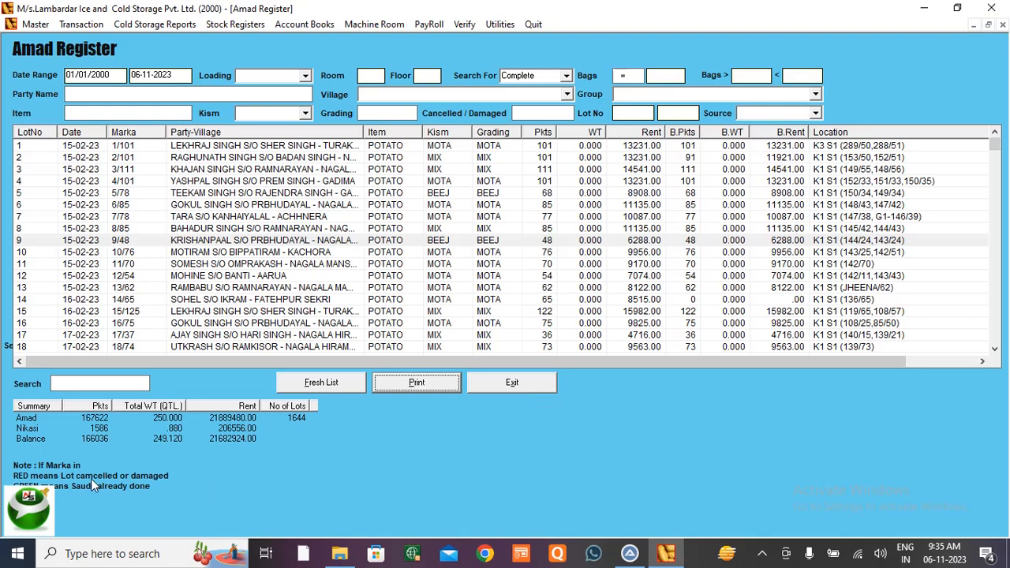
# Examine the Amad, Nikasi and Balance rows of the register's summary, and exit the Amad Register and Stock Summary.
pyautogui.click(86, 421)
pyautogui.click(90, 428)
pyautogui.click(93, 438)
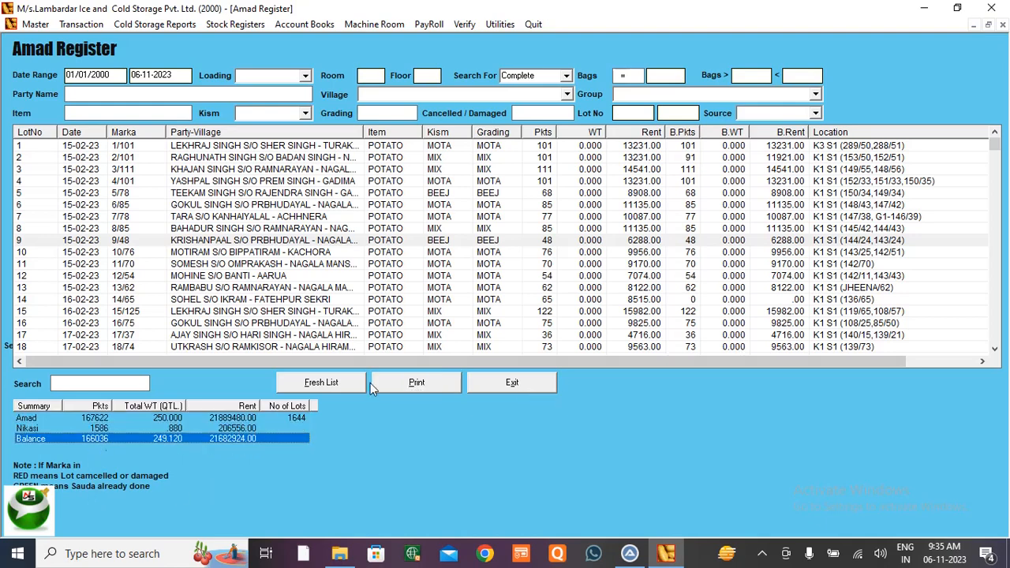
pyautogui.click(534, 389)
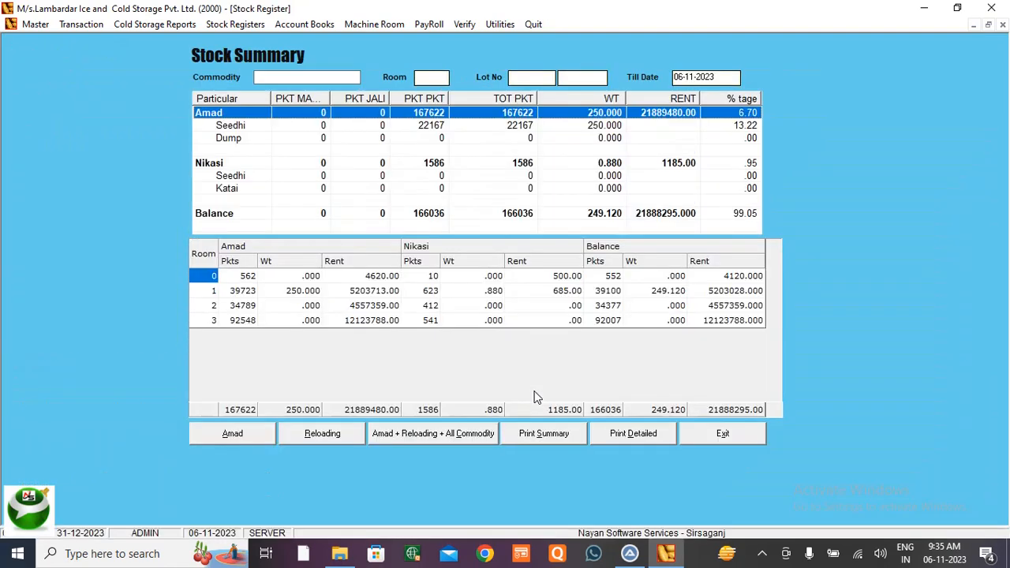
pyautogui.click(726, 435)
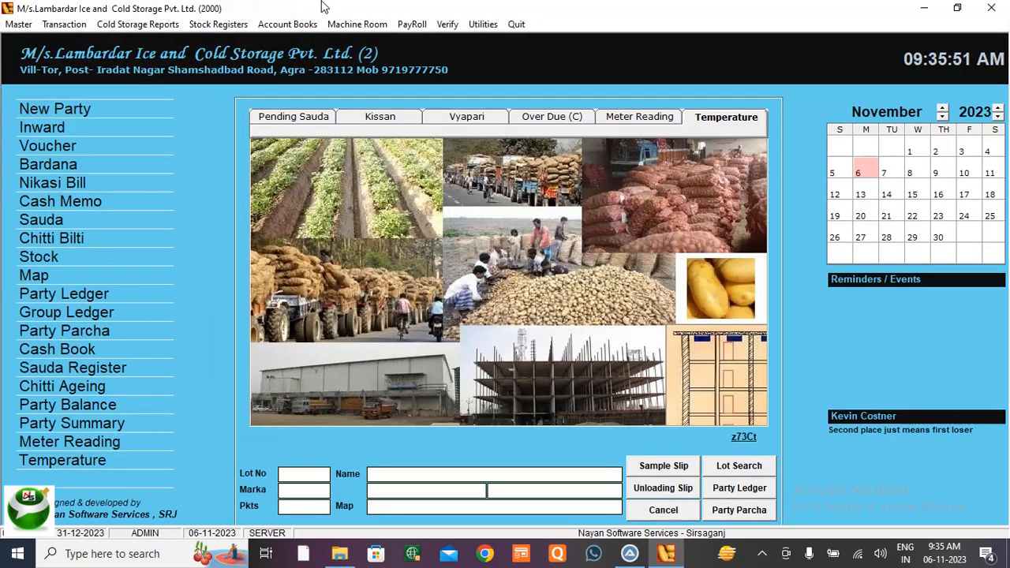
# List the loan entries from 01-01-2023 to 06-11-2023 in the Advance (Loan/Bardana) Register, and exit the register.
pyautogui.click(162, 25)
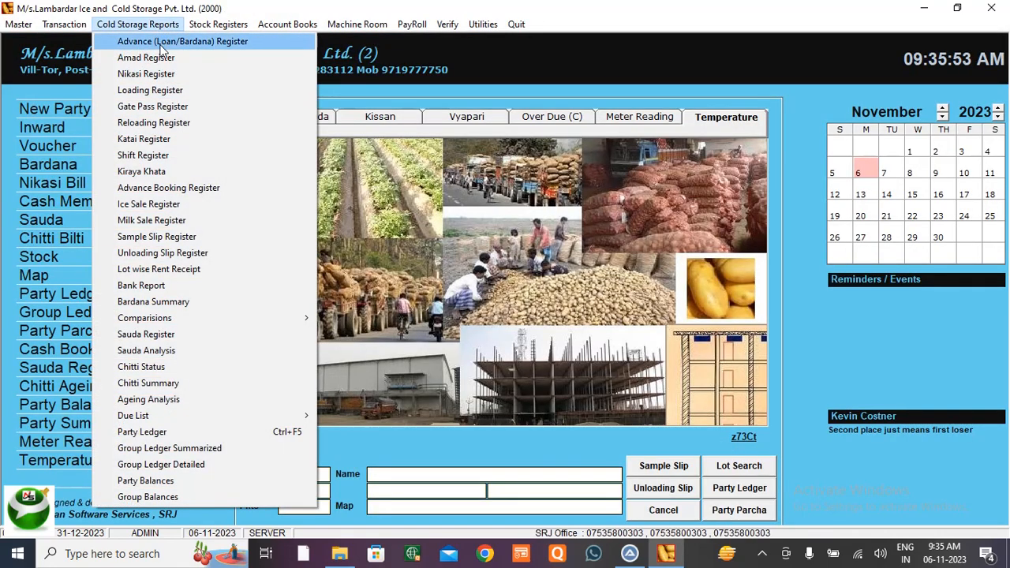
pyautogui.click(160, 42)
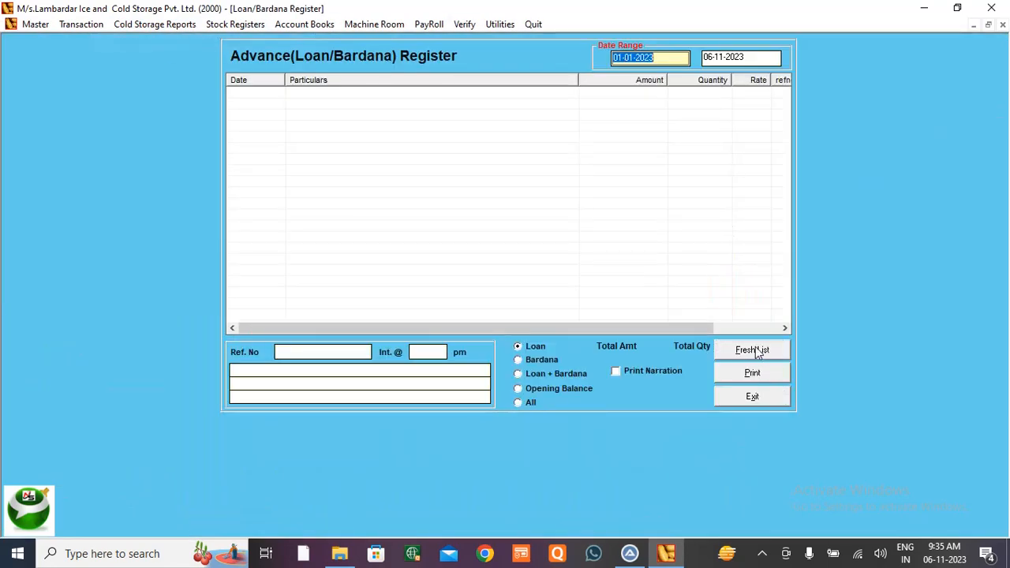
pyautogui.click(754, 349)
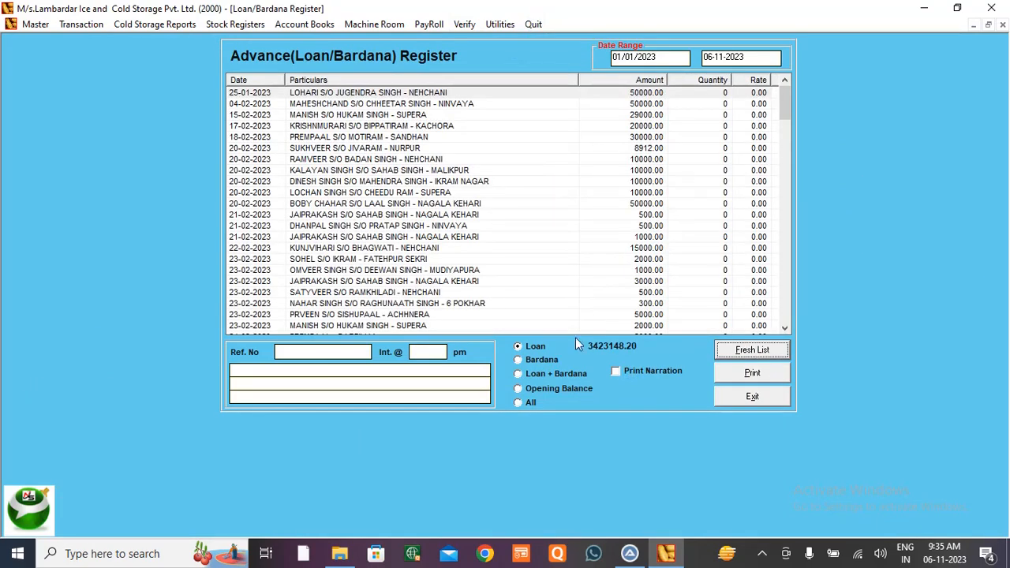
pyautogui.click(772, 397)
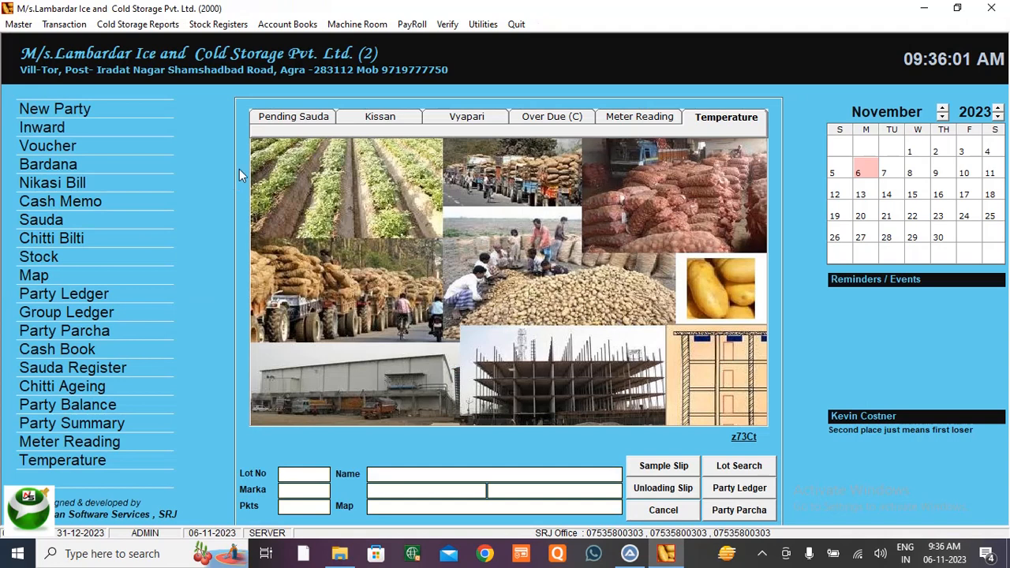
# Load the month-wise Cash Book for CASH A/C and examine the January to March rows.
pyautogui.click(82, 351)
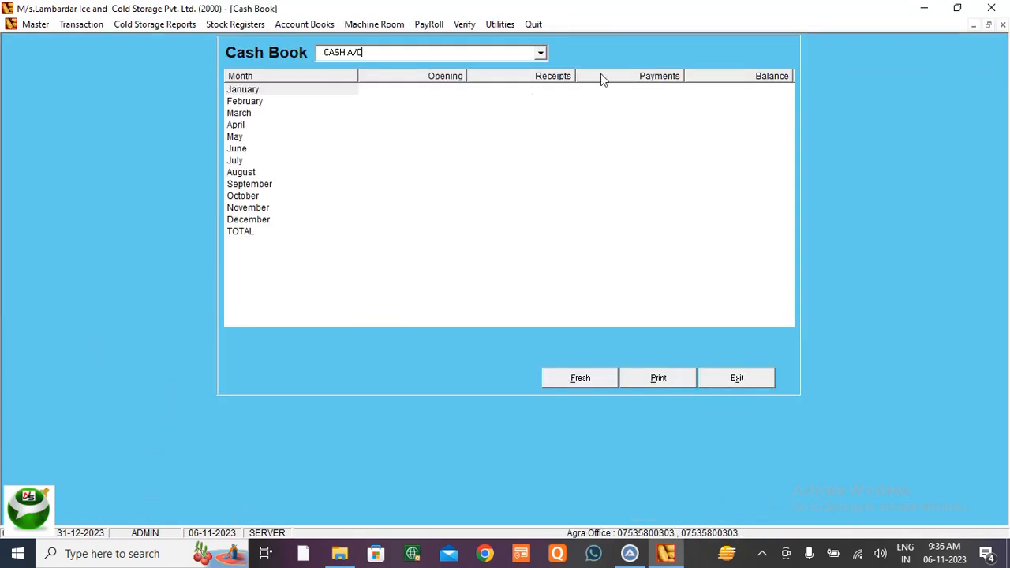
pyautogui.press('Return')
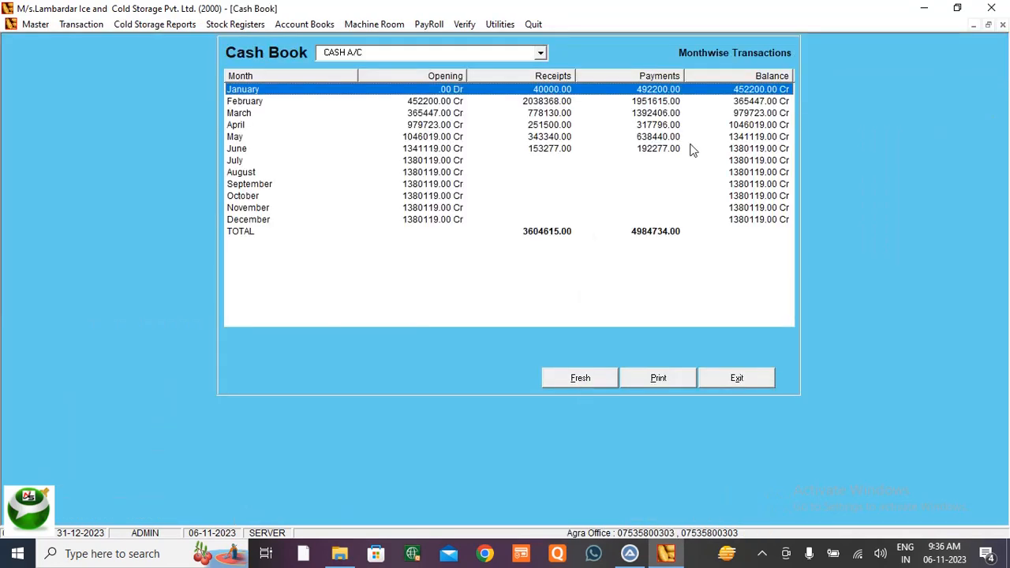
pyautogui.click(657, 113)
pyautogui.click(691, 90)
pyautogui.click(665, 101)
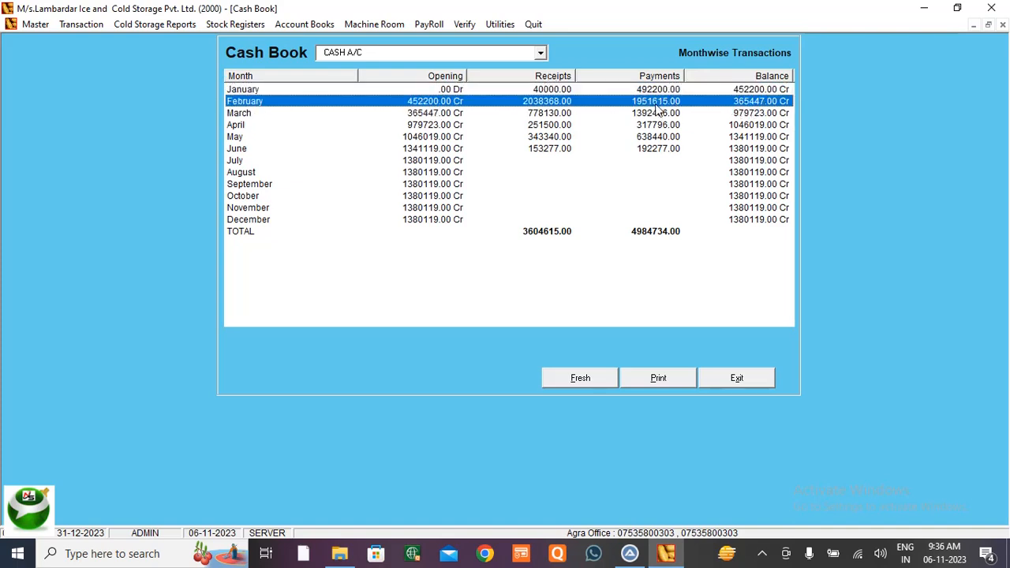
# Preview the print report of the Cash Book entries for 23-01-2023 in January, close the preview, and exit the Cash Book.
pyautogui.doubleClick(549, 90)
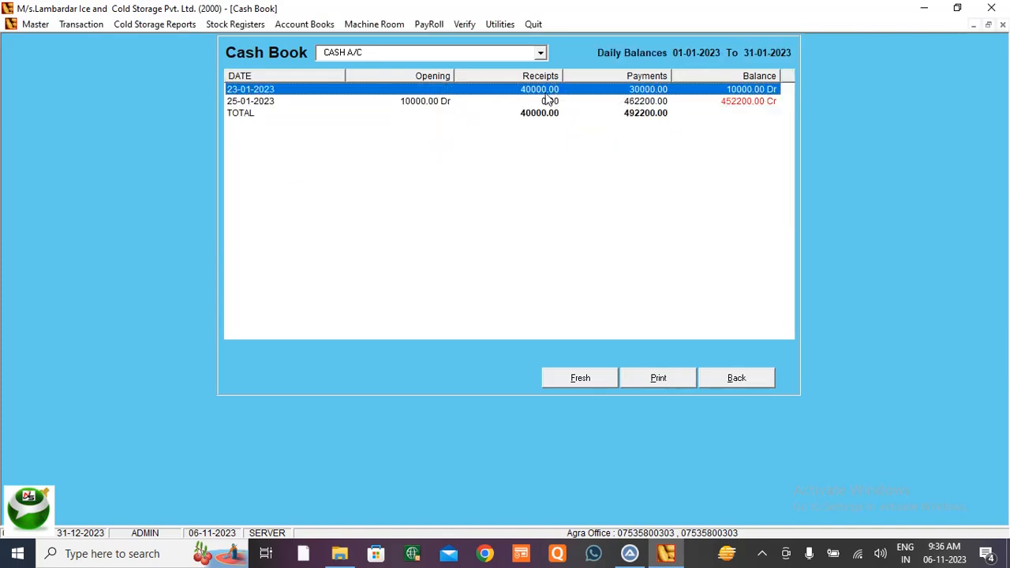
pyautogui.doubleClick(553, 90)
pyautogui.click(657, 378)
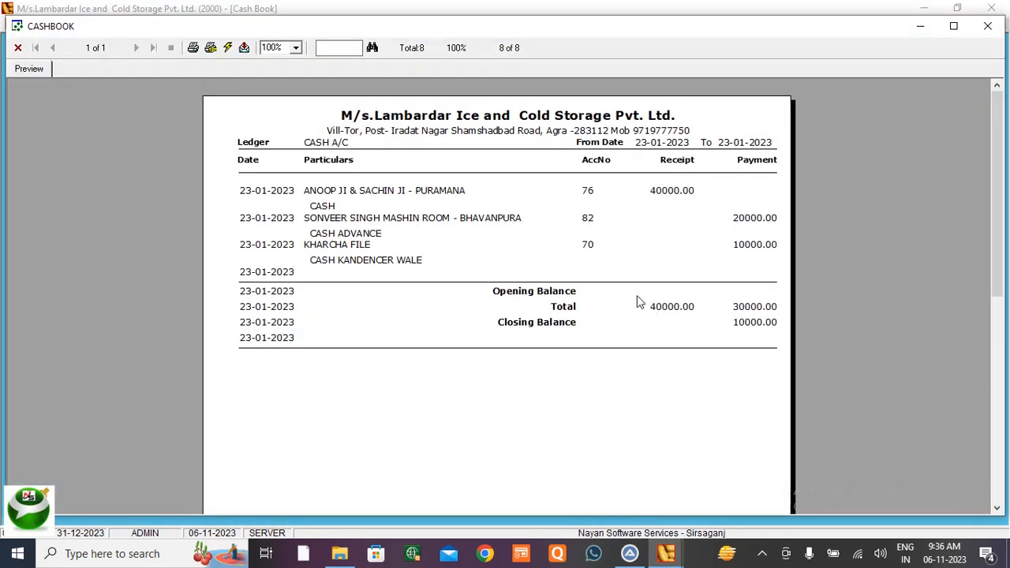
pyautogui.click(987, 26)
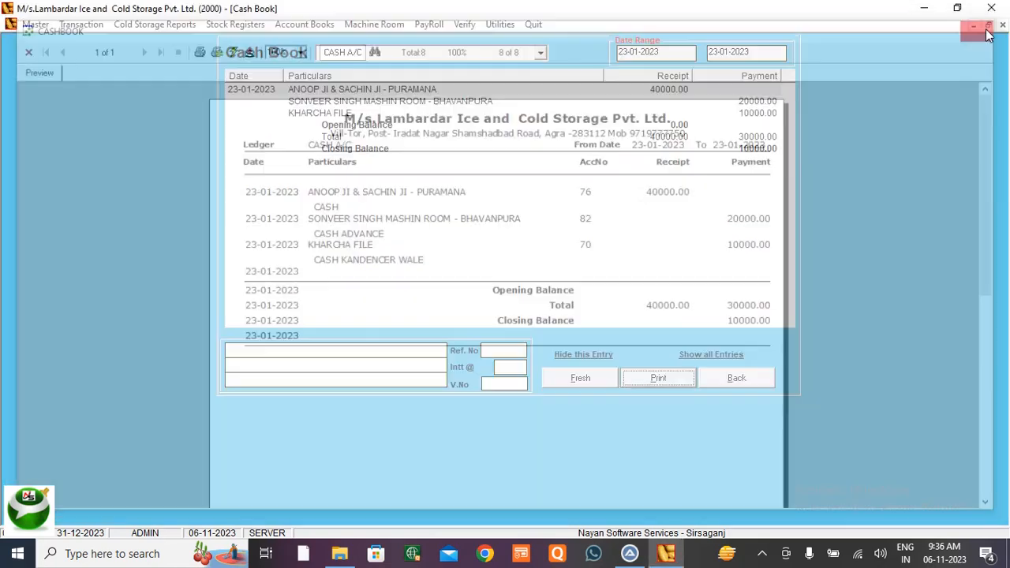
pyautogui.click(739, 386)
pyautogui.click(739, 384)
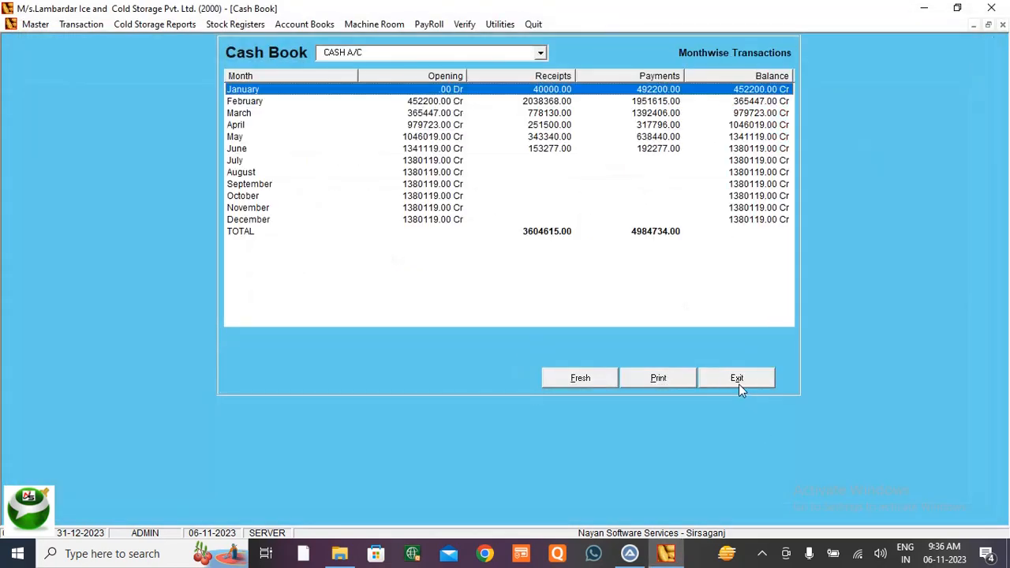
pyautogui.click(738, 383)
# Open the Party Ledger of the first listed party from the village NAGALA HIRAMAN.
pyautogui.click(63, 293)
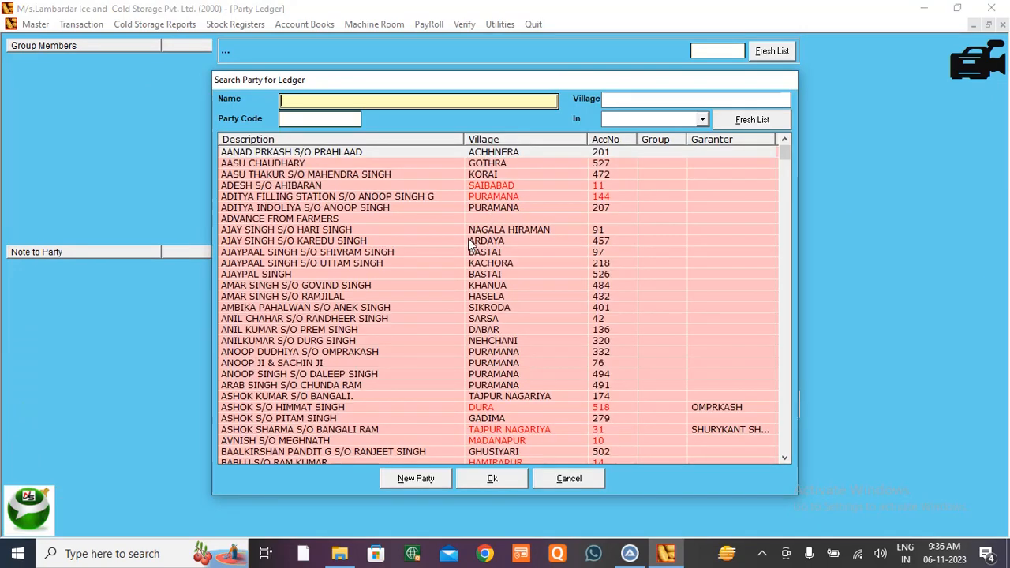
pyautogui.click(468, 230)
pyautogui.doubleClick(467, 231)
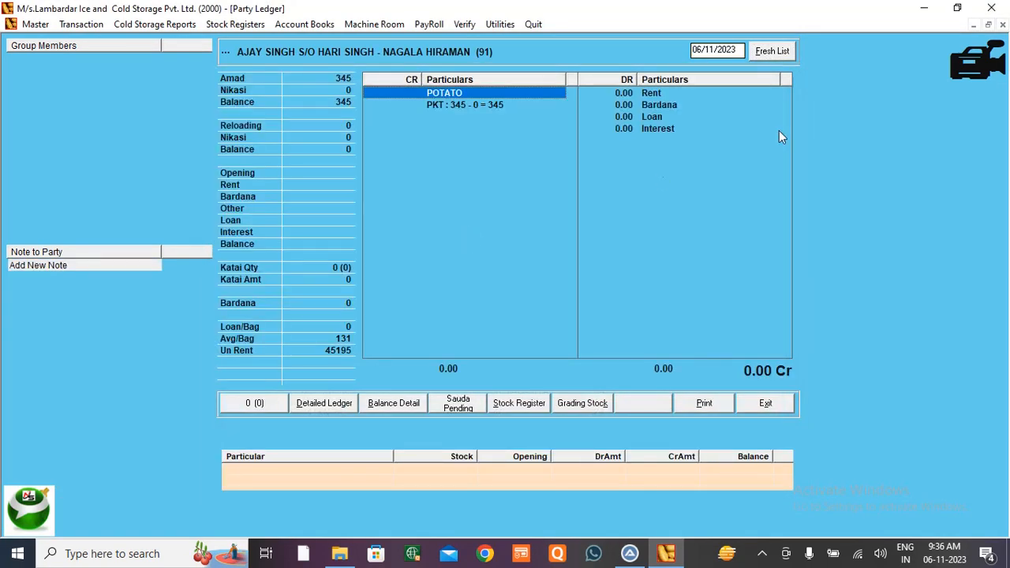
# Examine the party's Amad and potato packet figures, view the Amad lots in the Amad Register, and exit that register.
pyautogui.click(349, 80)
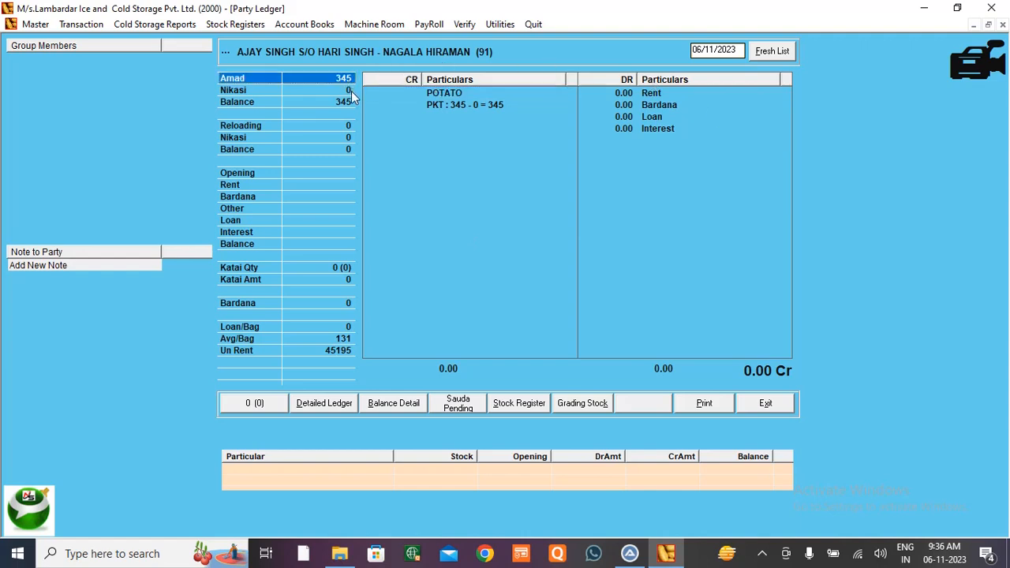
pyautogui.click(472, 105)
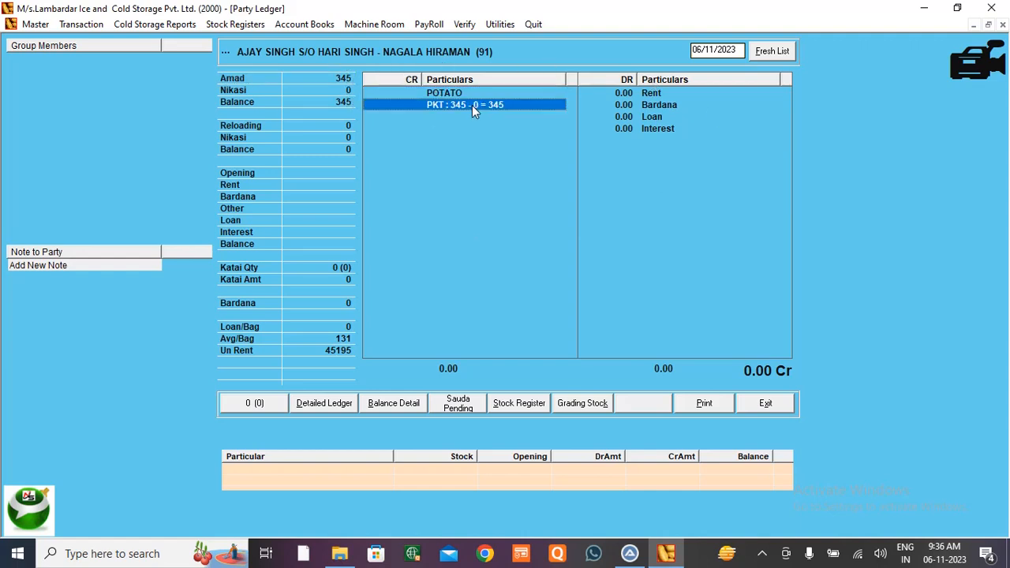
pyautogui.doubleClick(339, 79)
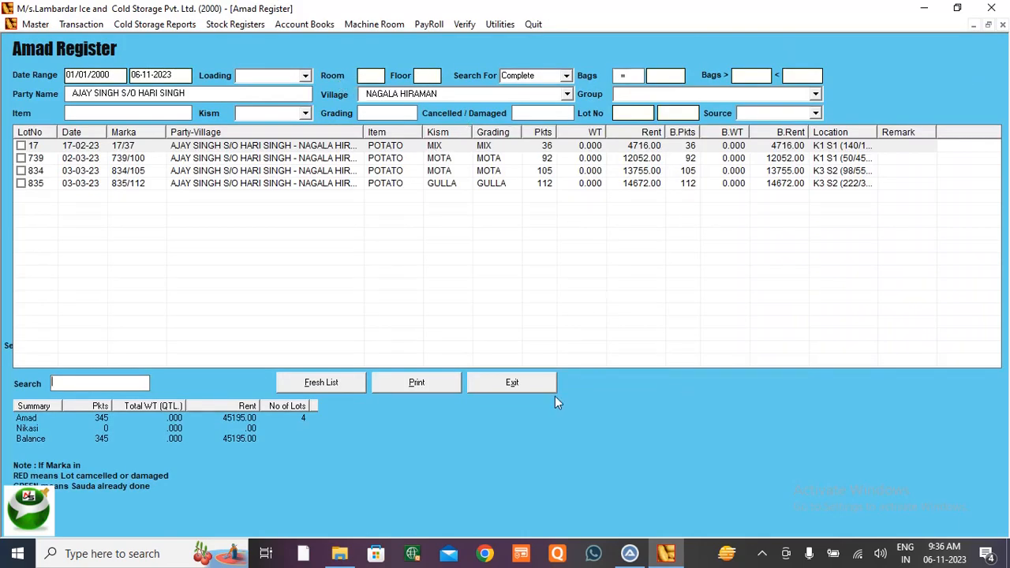
pyautogui.click(509, 391)
# View the party's Picture Folder, exit it, and leave the Party Ledger without choosing another party.
pyautogui.click(761, 402)
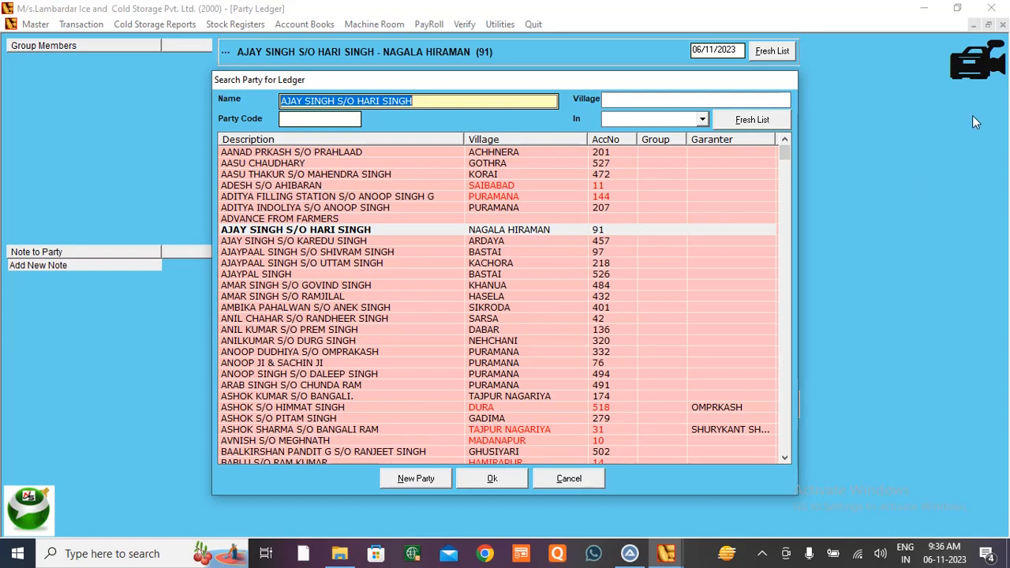
pyautogui.click(985, 75)
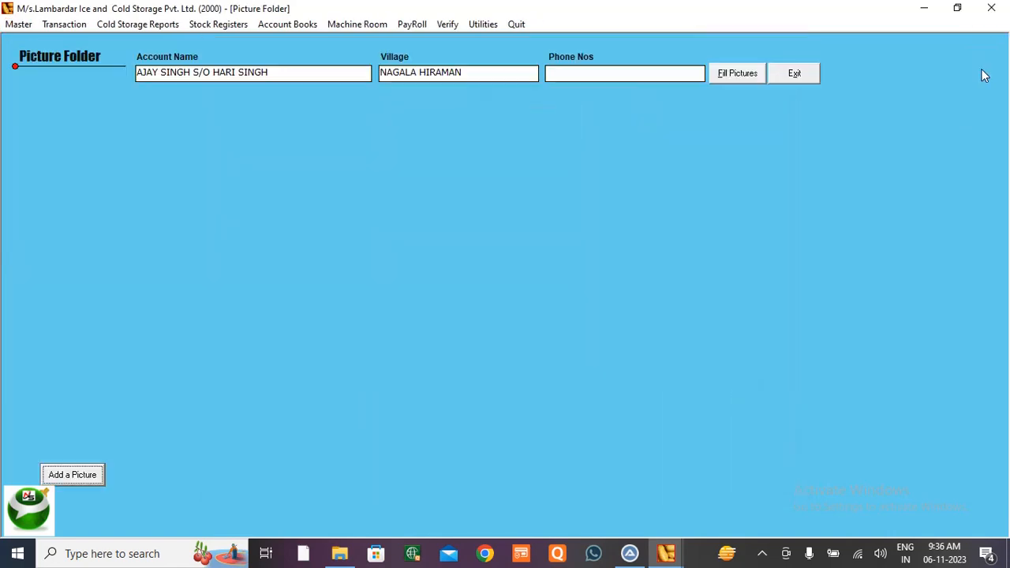
pyautogui.click(796, 73)
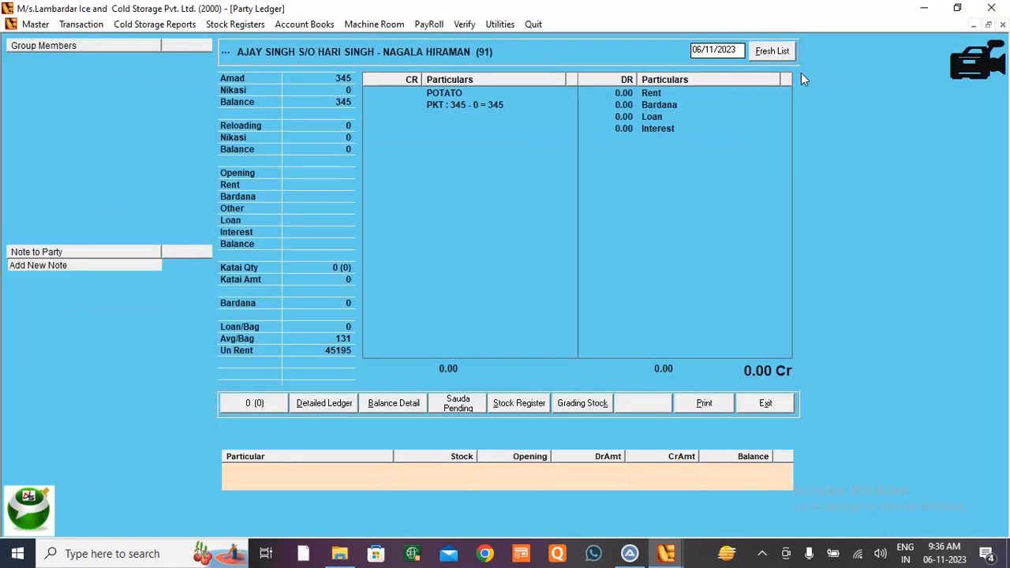
pyautogui.click(776, 405)
pyautogui.click(564, 479)
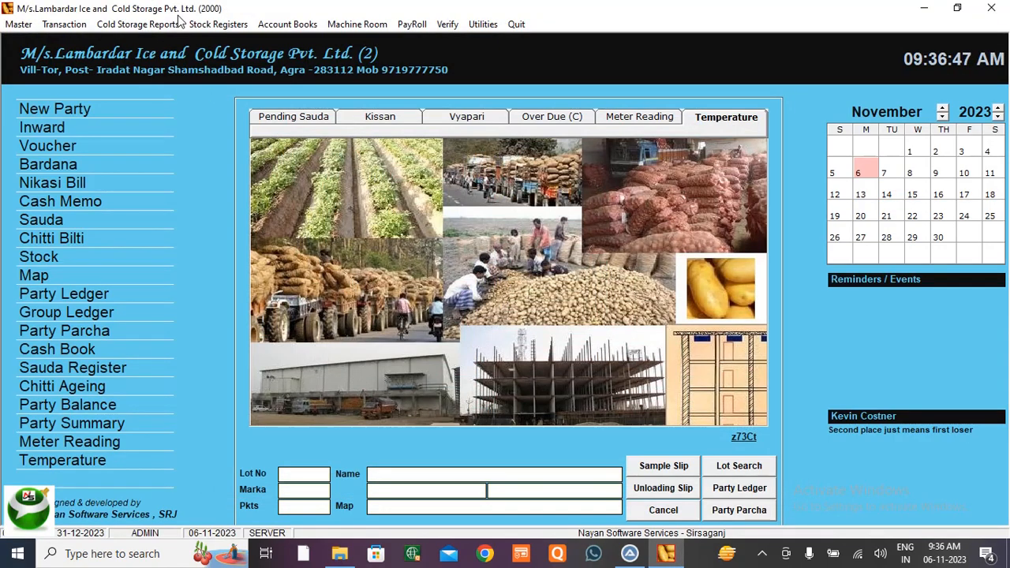
pyautogui.click(137, 23)
pyautogui.moveTo(78, 28)
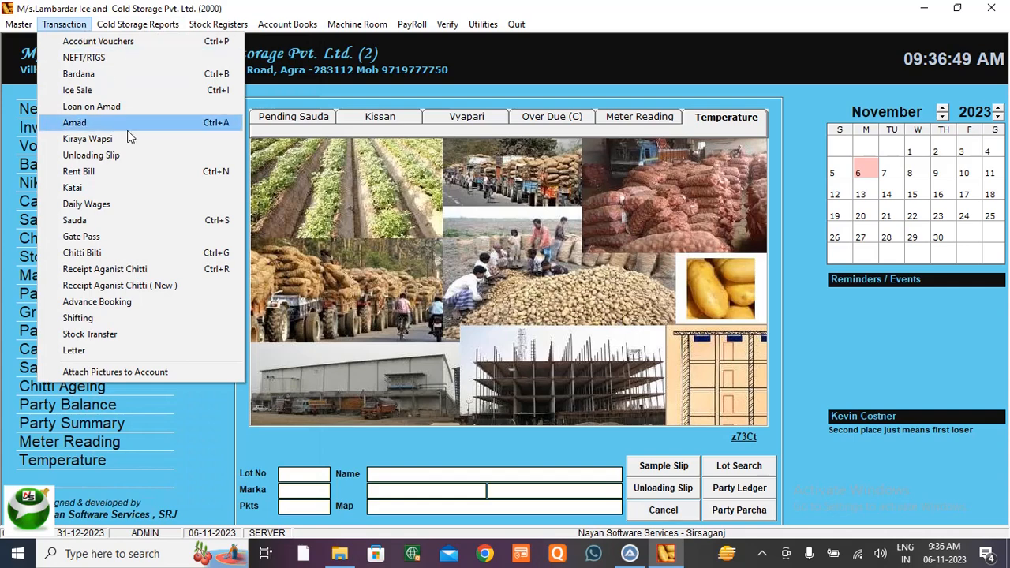
pyautogui.moveTo(280, 23)
pyautogui.moveTo(207, 26)
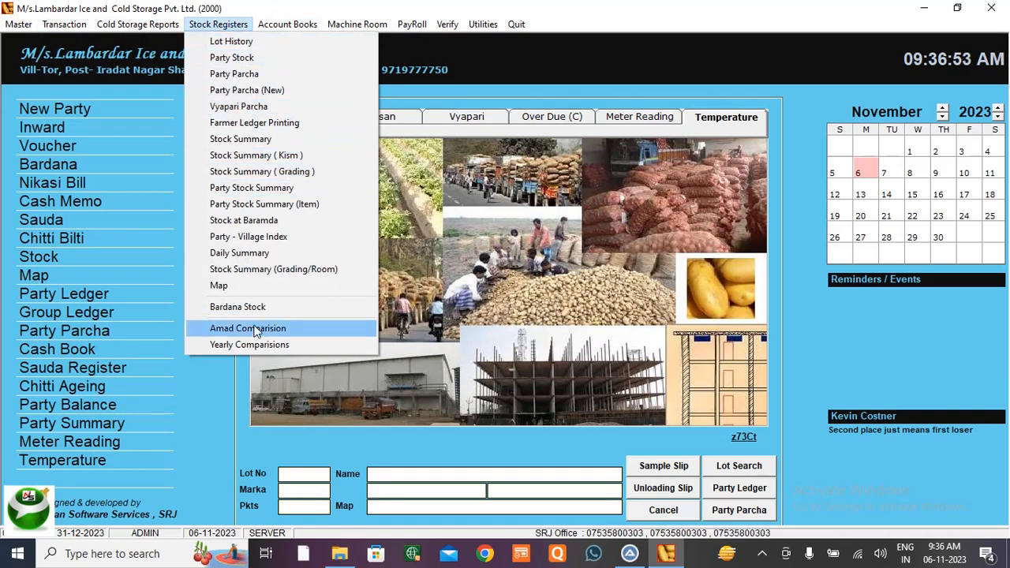
pyautogui.moveTo(373, 26)
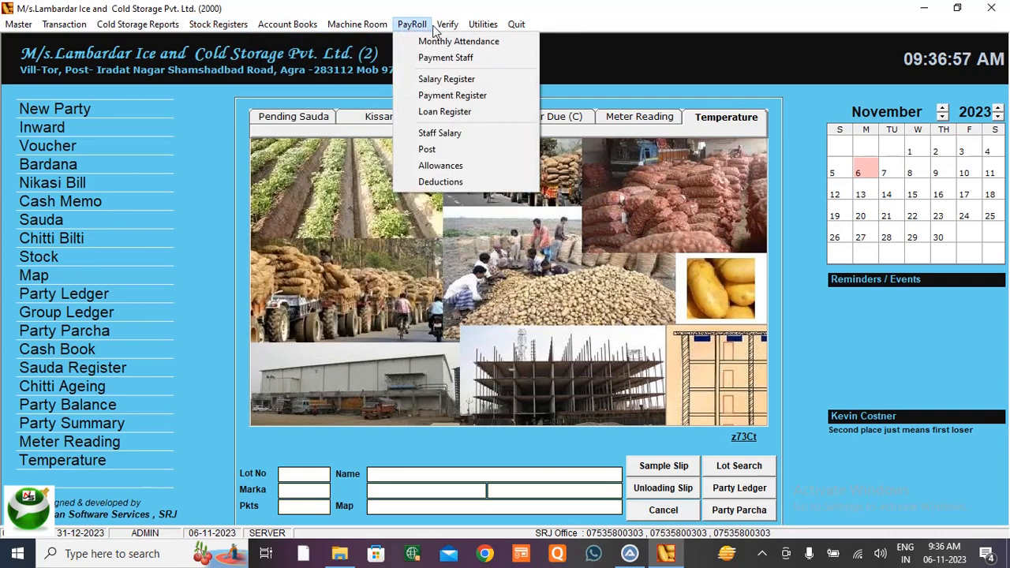
# Open the Control Panel and review its Amad Detail, Bill Cash Memo, Party Ledger, Interest and General settings.
pyautogui.moveTo(441, 30)
pyautogui.moveTo(483, 25)
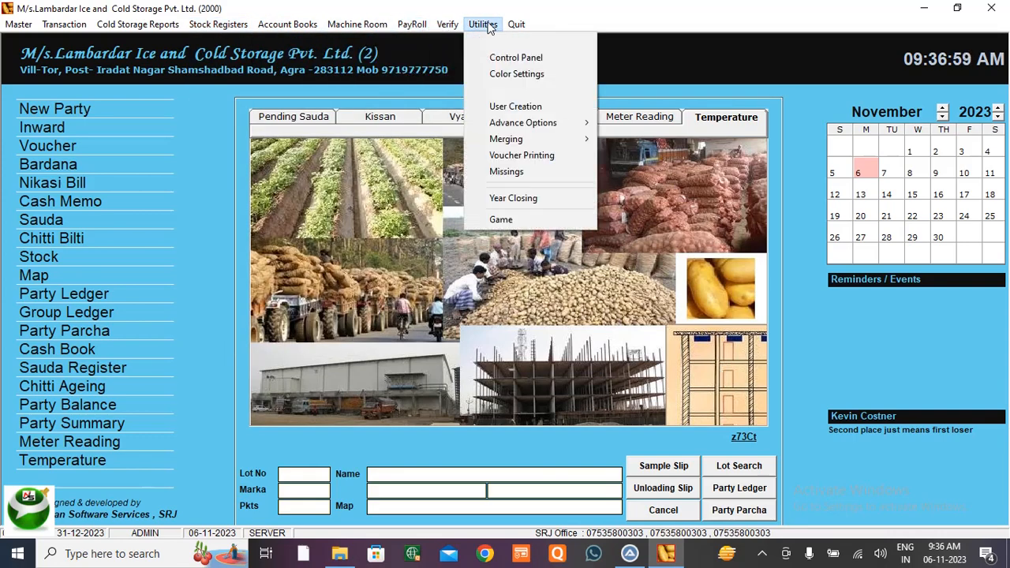
pyautogui.click(516, 60)
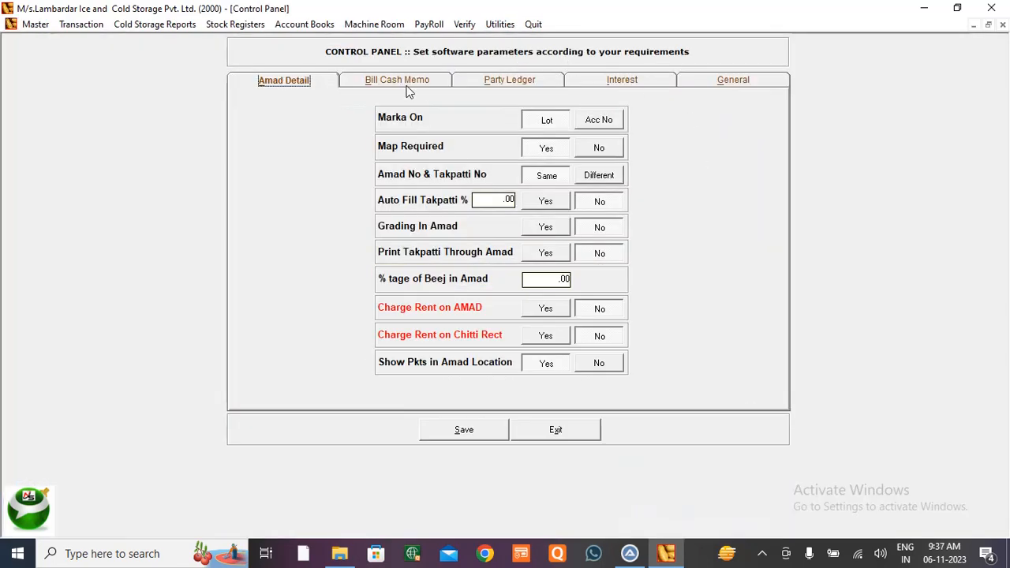
pyautogui.click(403, 83)
pyautogui.click(496, 82)
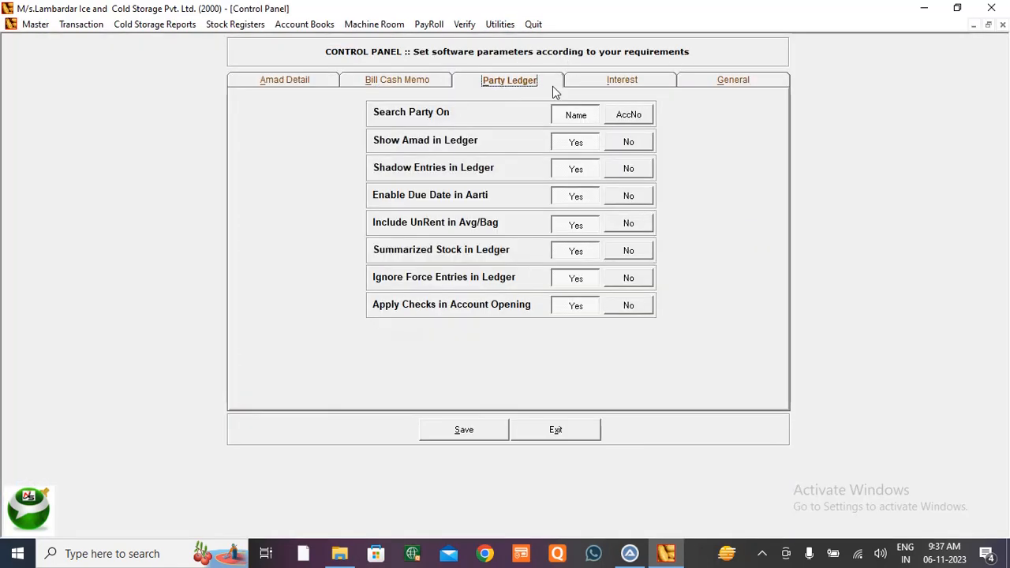
pyautogui.click(604, 87)
pyautogui.click(709, 85)
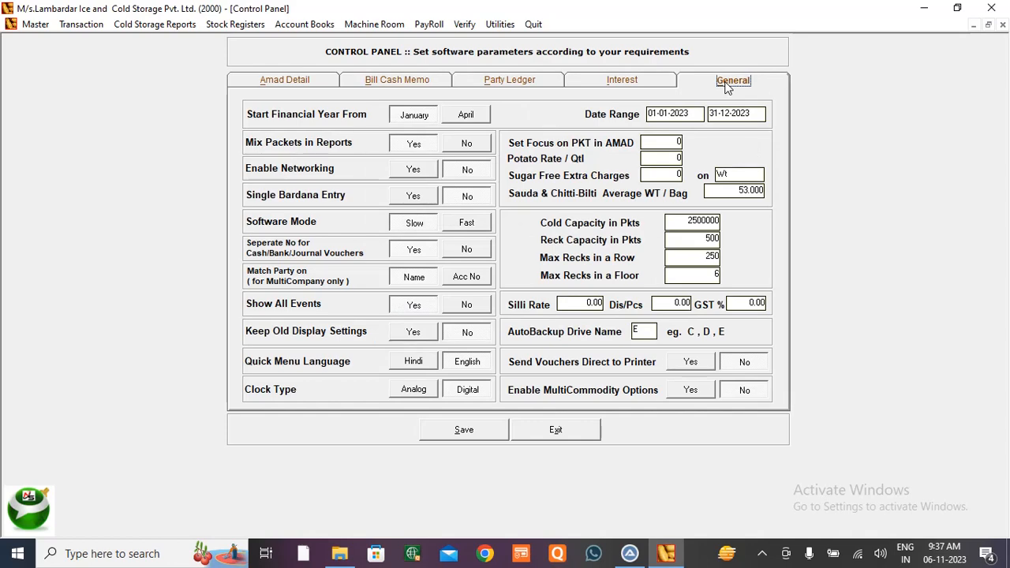
# Go back through the Control Panel's settings pages from Interest to Amad Detail, and exit without saving.
pyautogui.click(643, 80)
pyautogui.click(505, 87)
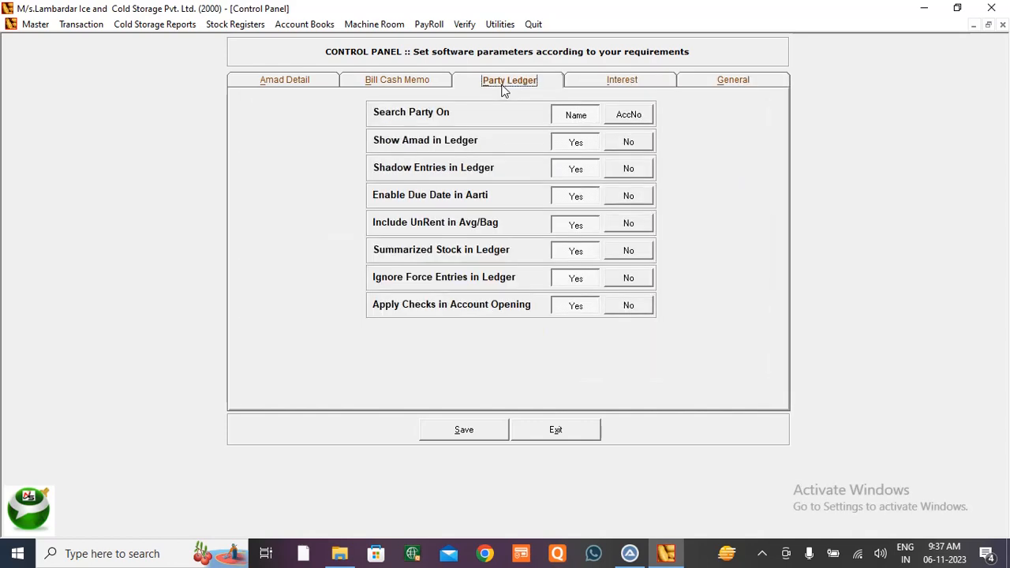
pyautogui.click(422, 81)
pyautogui.click(299, 81)
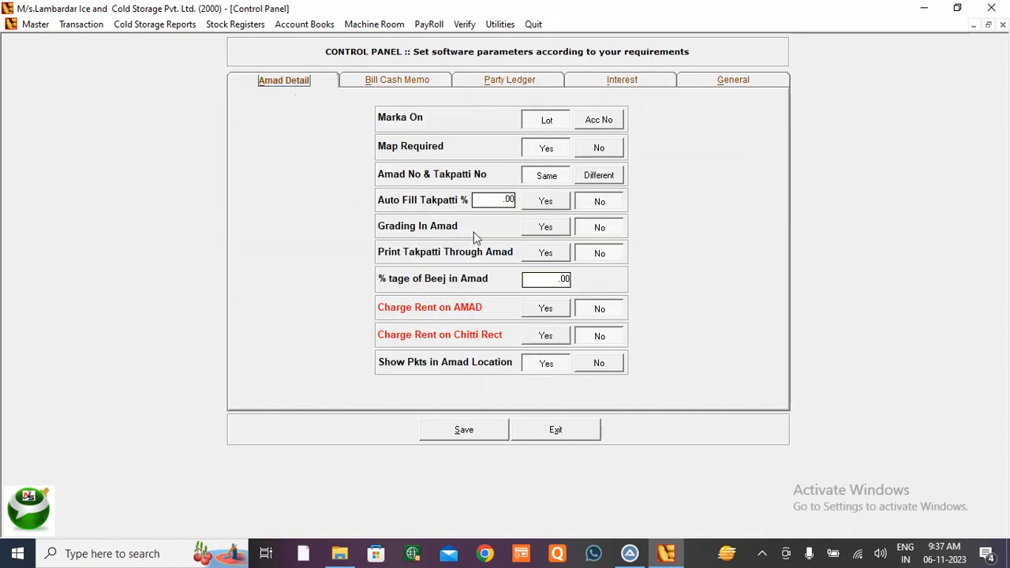
pyautogui.click(551, 434)
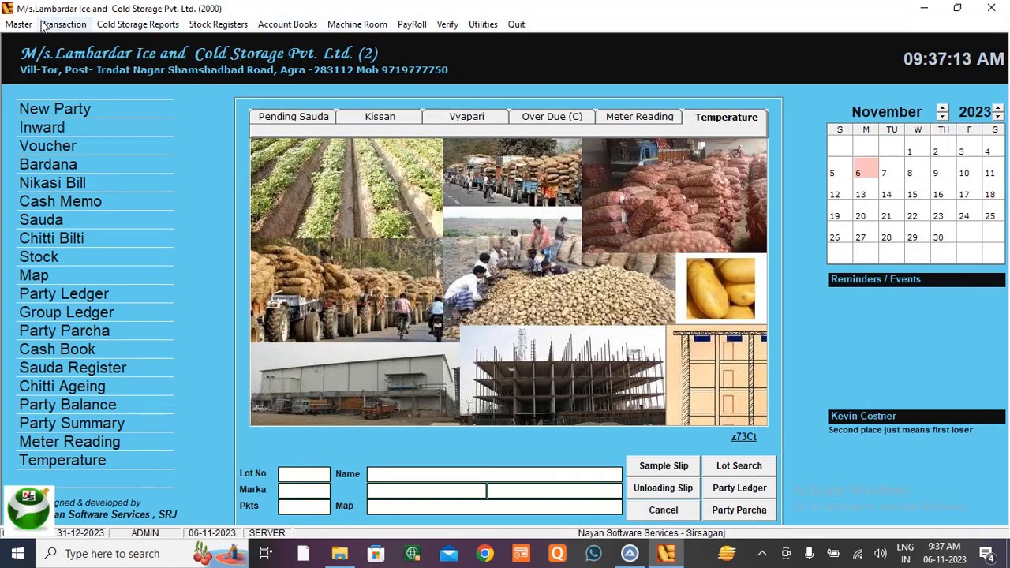
# Open the Stock Summary, examine room 1's Amad rent and the Balance row, and exit the summary.
pyautogui.click(15, 25)
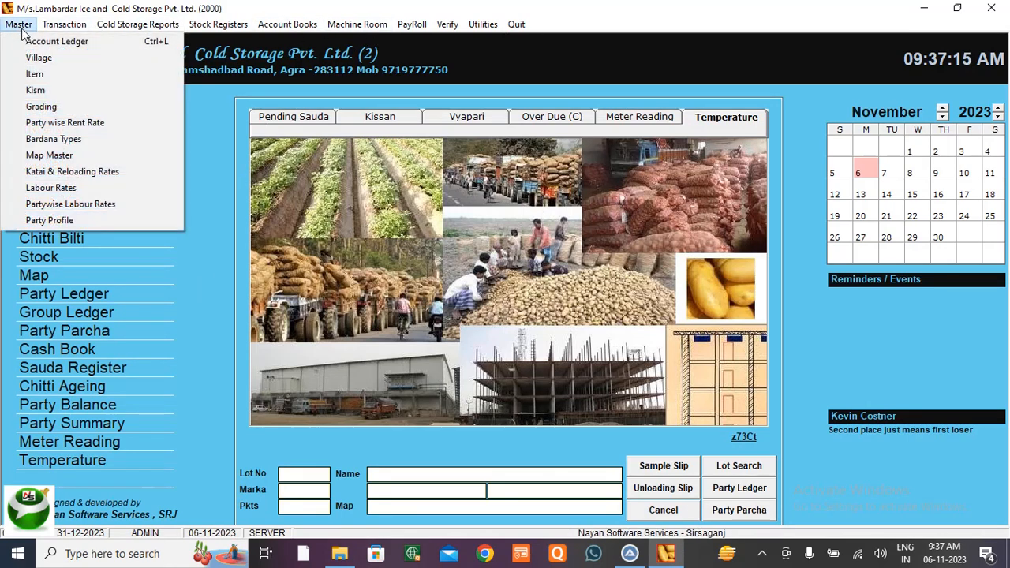
pyautogui.click(61, 261)
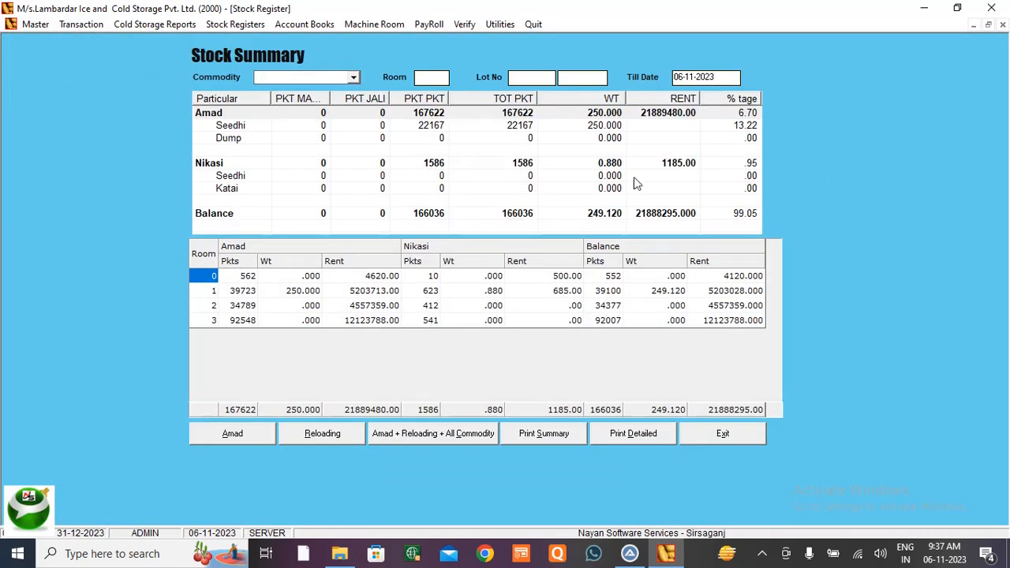
pyautogui.click(333, 291)
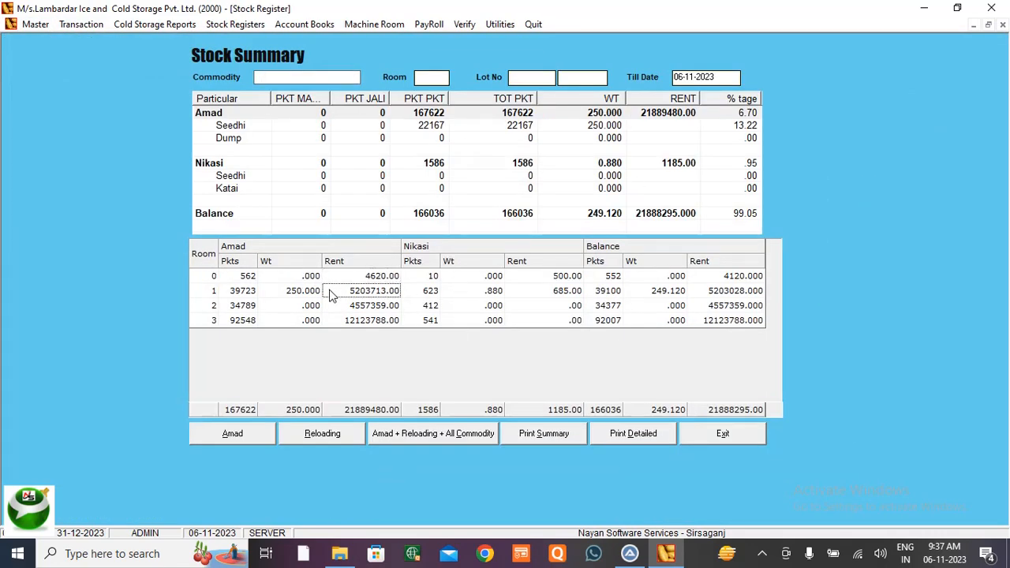
pyautogui.click(415, 221)
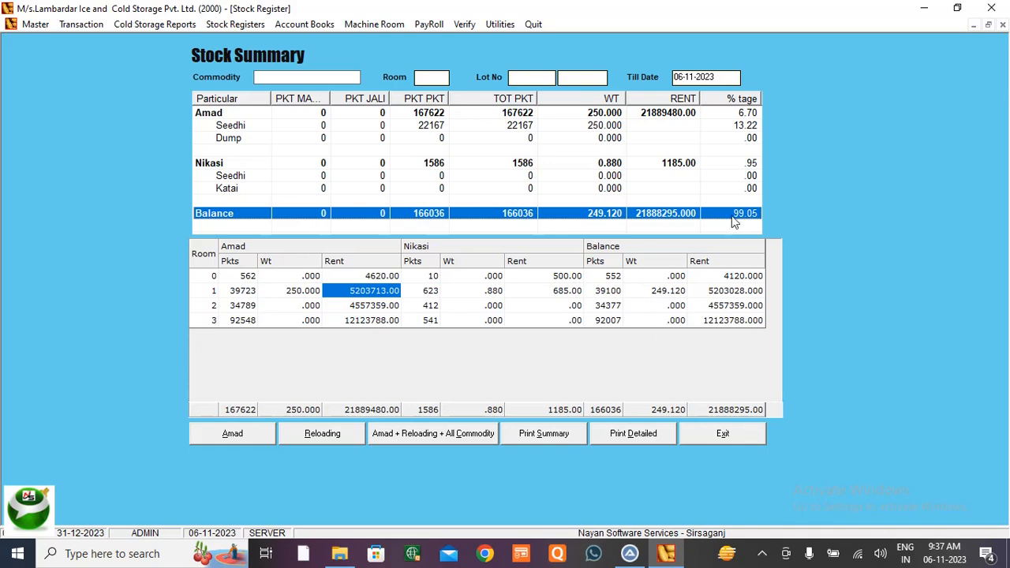
pyautogui.click(737, 435)
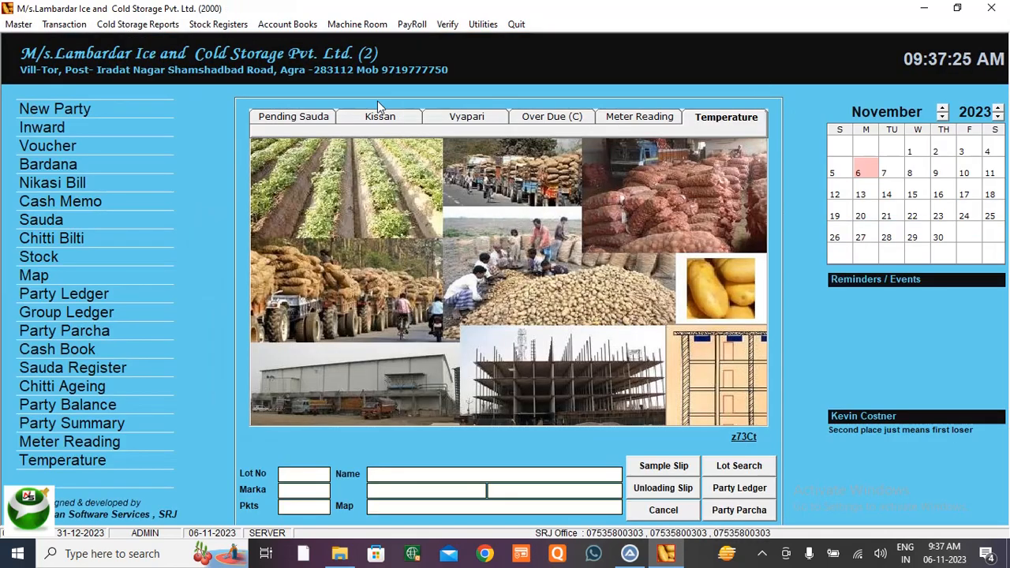
# Review the dashboard's Pending Sauda, Kissan, Vyapari, Over Due (C), Meter Reading and Temperature views in order.
pyautogui.click(307, 120)
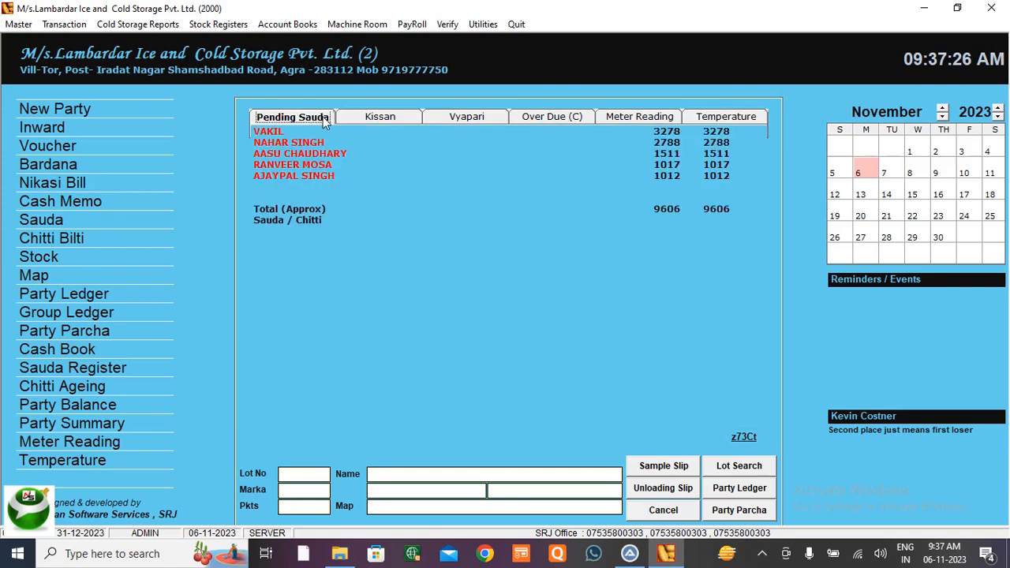
pyautogui.click(390, 119)
pyautogui.click(479, 118)
pyautogui.click(538, 117)
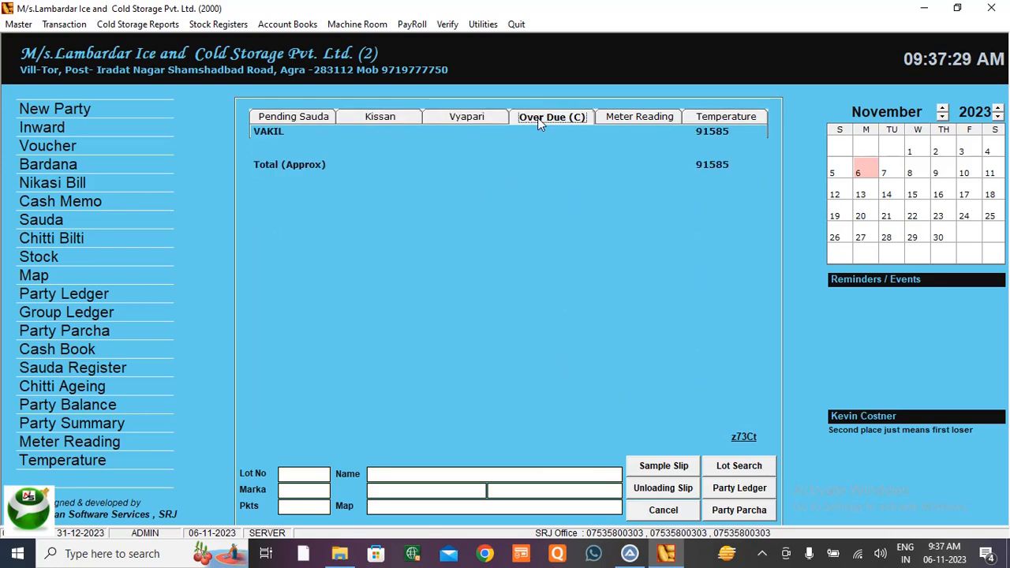
pyautogui.click(624, 116)
pyautogui.click(726, 120)
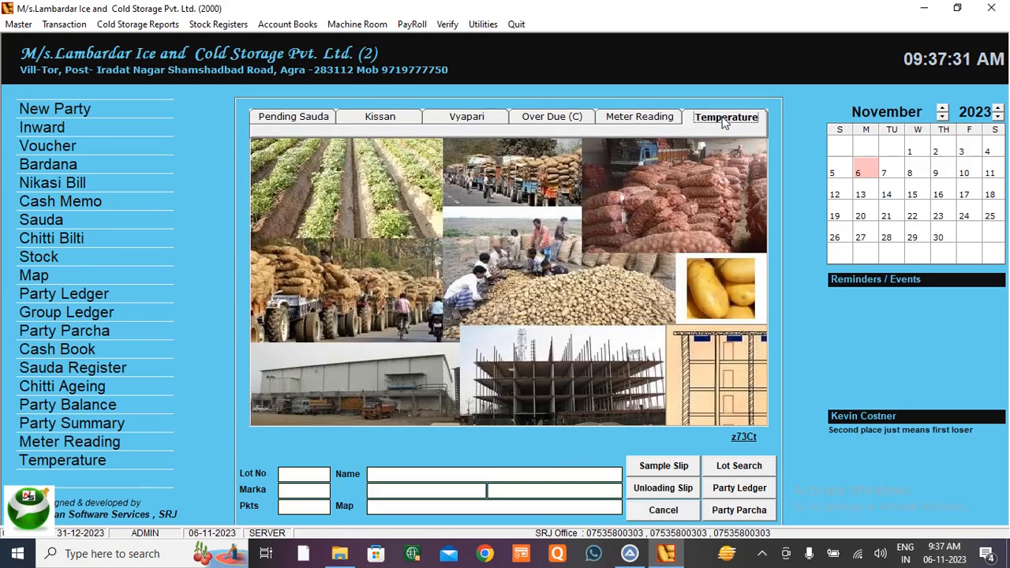
# Go back through the dashboard views from Meter Reading to Pending Sauda.
pyautogui.click(645, 118)
pyautogui.click(551, 117)
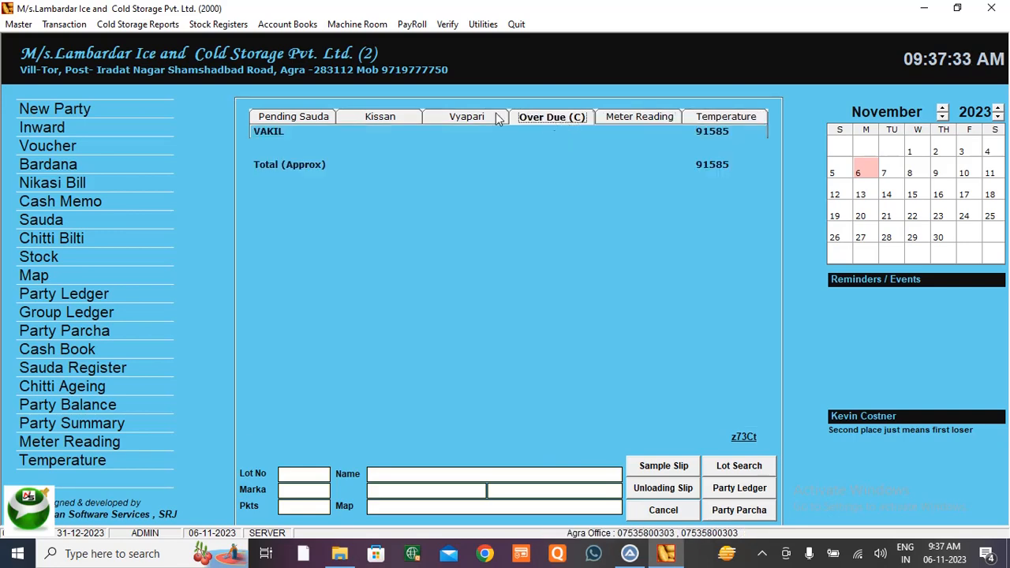
pyautogui.click(466, 118)
pyautogui.click(381, 118)
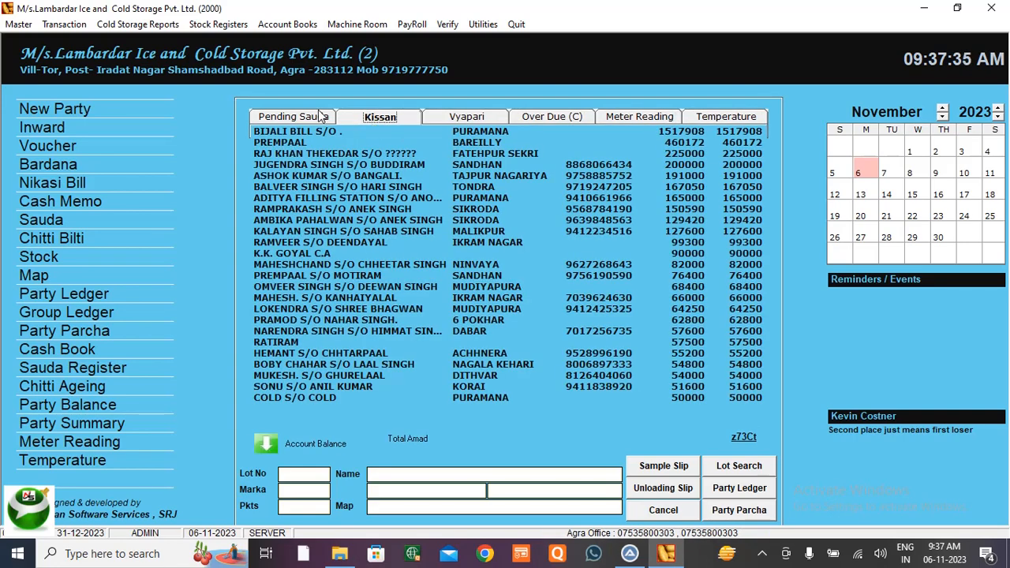
pyautogui.click(303, 116)
# View the dashboard's Kissan, Vyapari, Over Due (C) and Meter Reading pages again, finishing on Temperature.
pyautogui.click(371, 118)
pyautogui.click(448, 116)
pyautogui.click(573, 118)
pyautogui.click(625, 118)
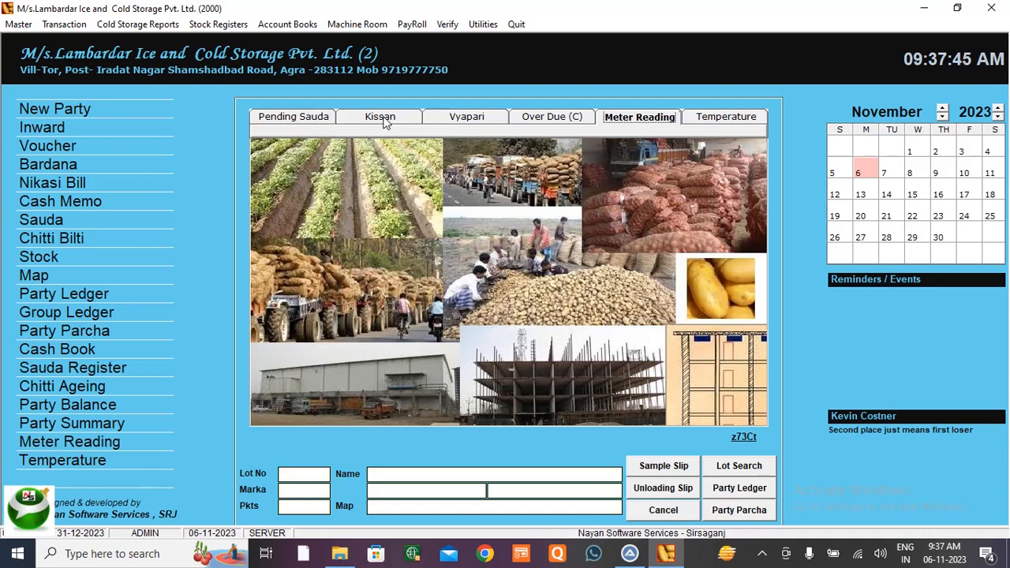
pyautogui.click(539, 123)
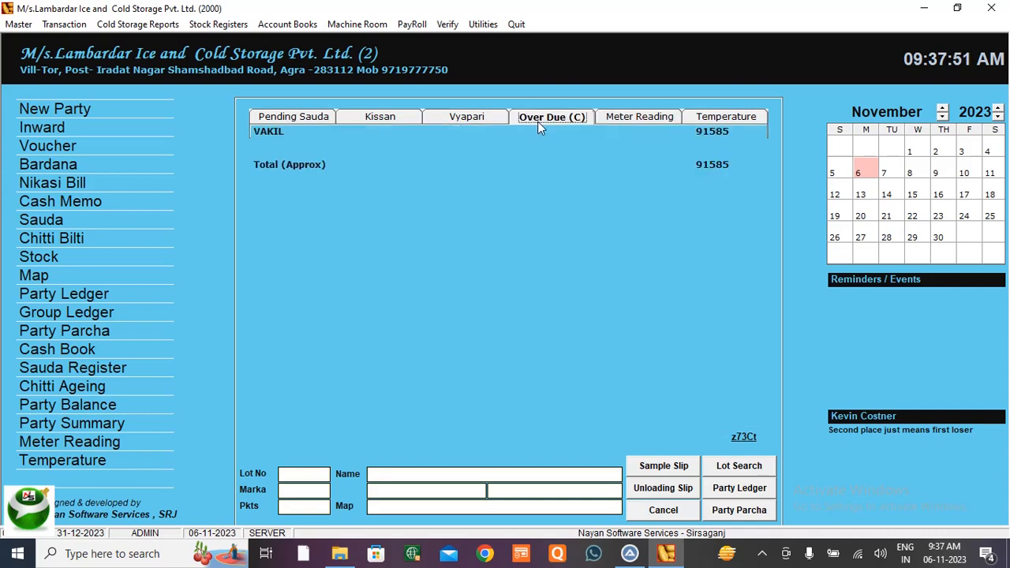
pyautogui.click(623, 122)
pyautogui.click(719, 120)
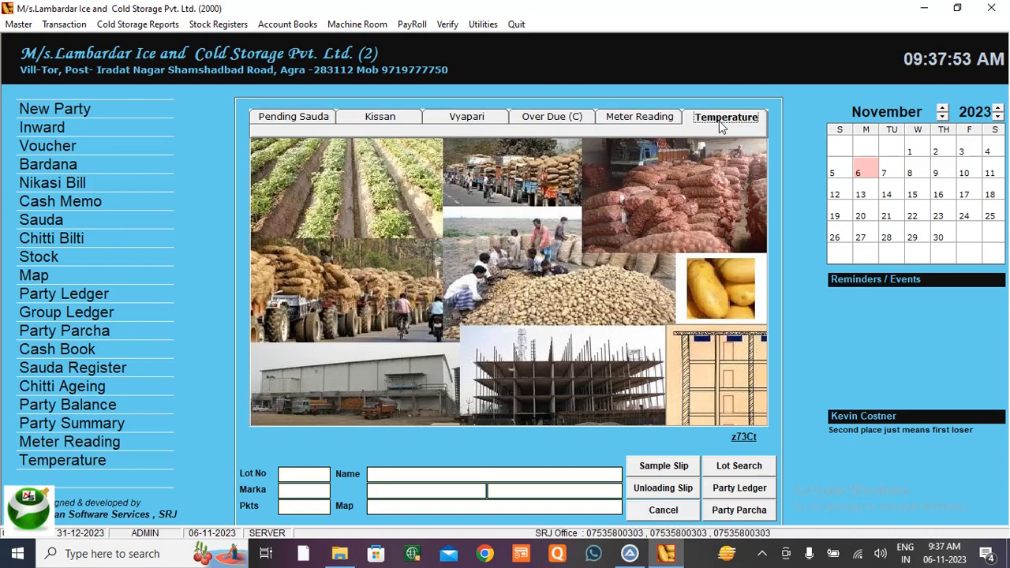
# Step back from the Temperature page through Over Due (C), Vyapari and Kissan to the Pending Sauda list.
pyautogui.click(632, 123)
pyautogui.click(562, 118)
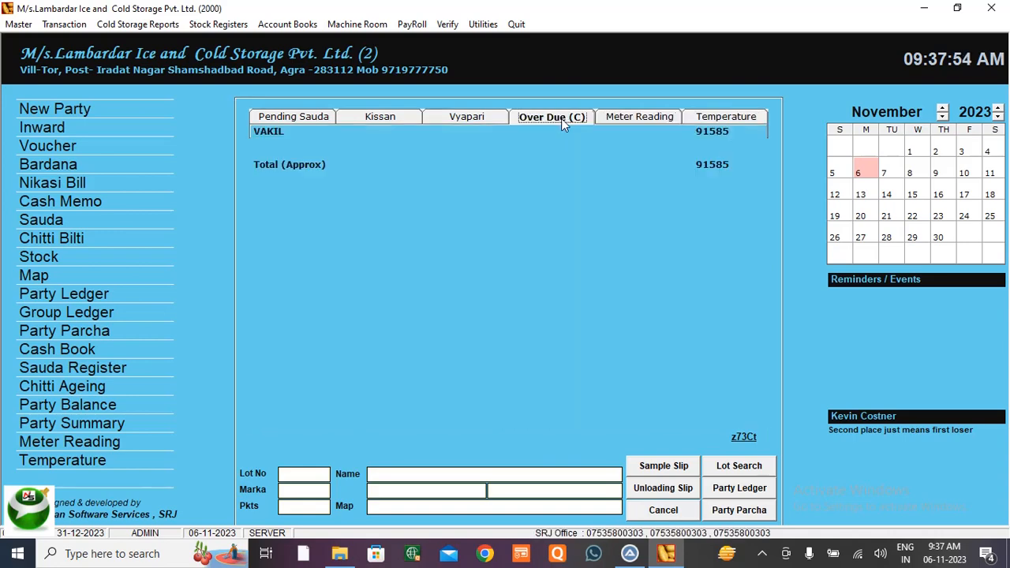
pyautogui.click(465, 116)
pyautogui.click(380, 119)
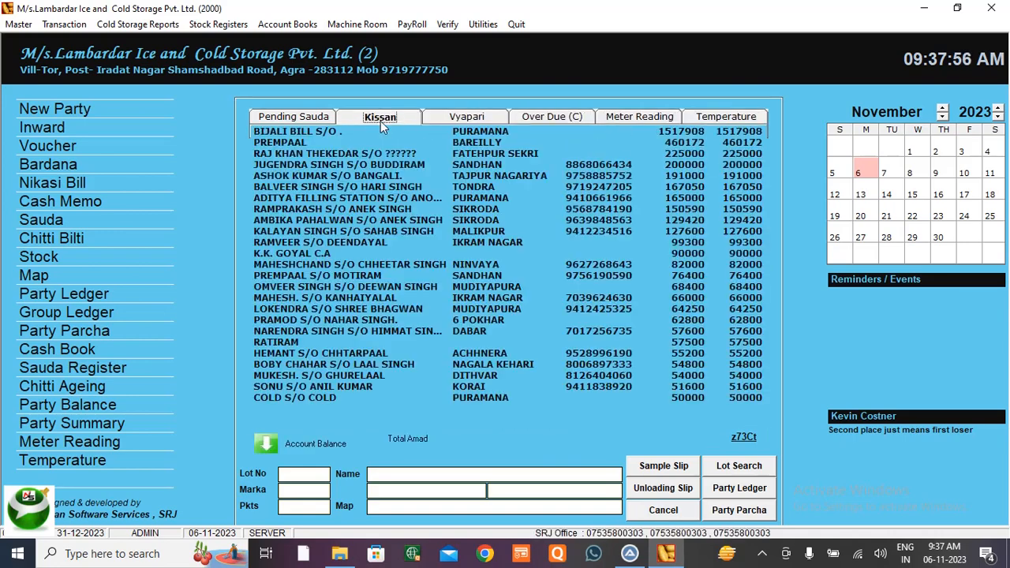
pyautogui.click(296, 120)
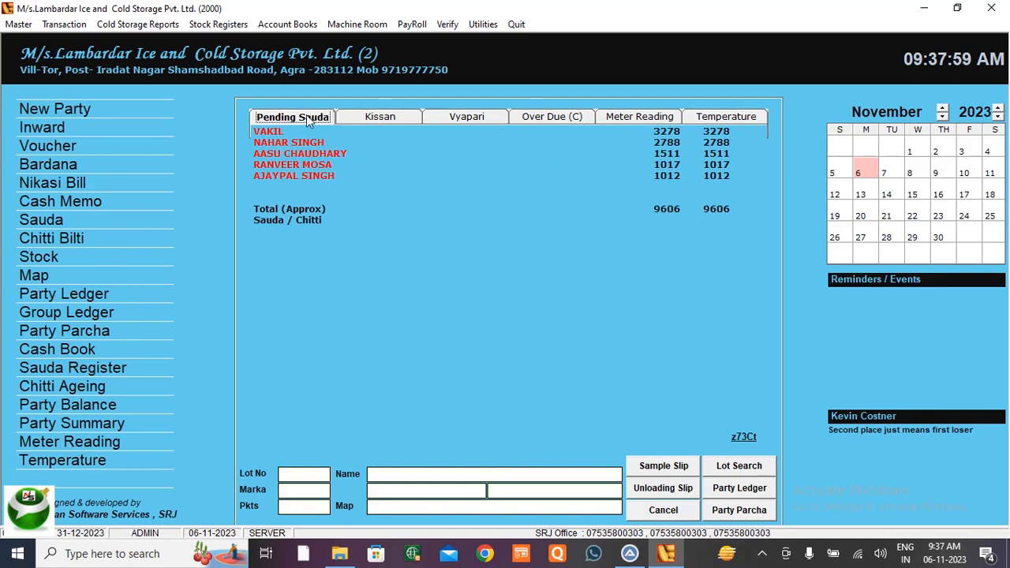
# Examine the Kissan, Vyapari, Over Due (C) and Meter Reading dashboard pages twice in succession.
pyautogui.click(390, 122)
pyautogui.click(464, 120)
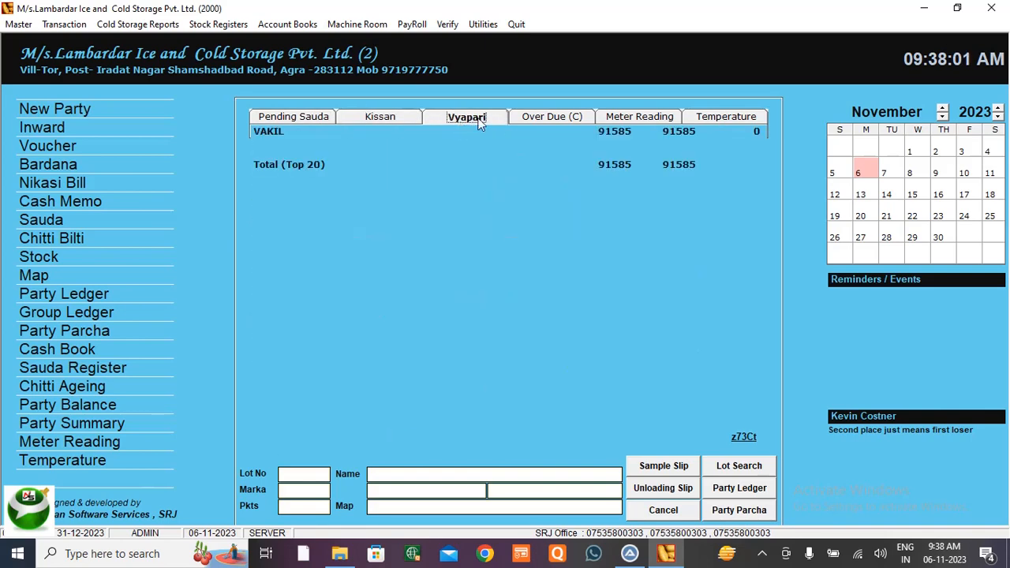
pyautogui.click(551, 118)
pyautogui.click(659, 120)
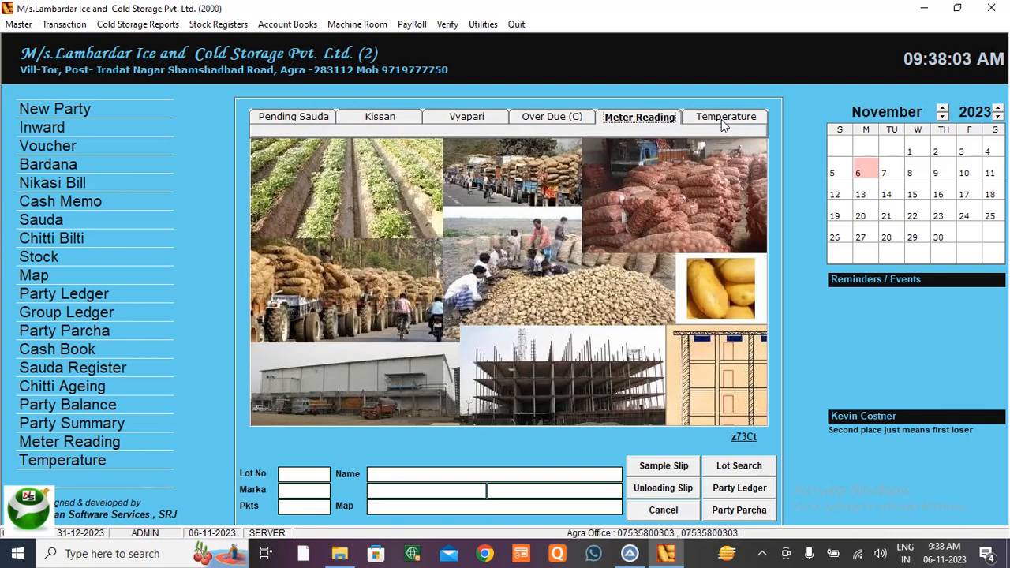
pyautogui.click(370, 120)
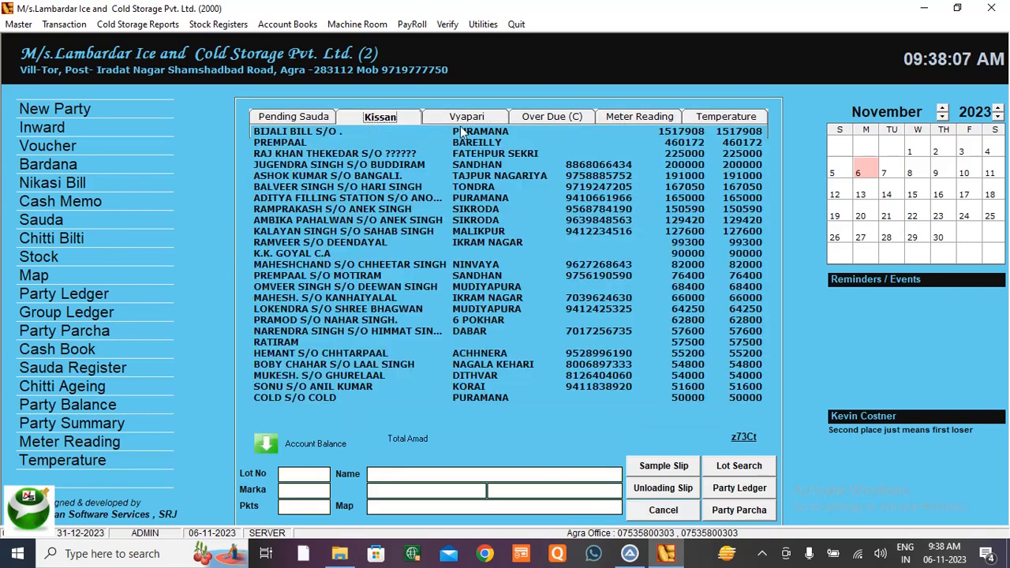
pyautogui.click(466, 116)
pyautogui.click(543, 120)
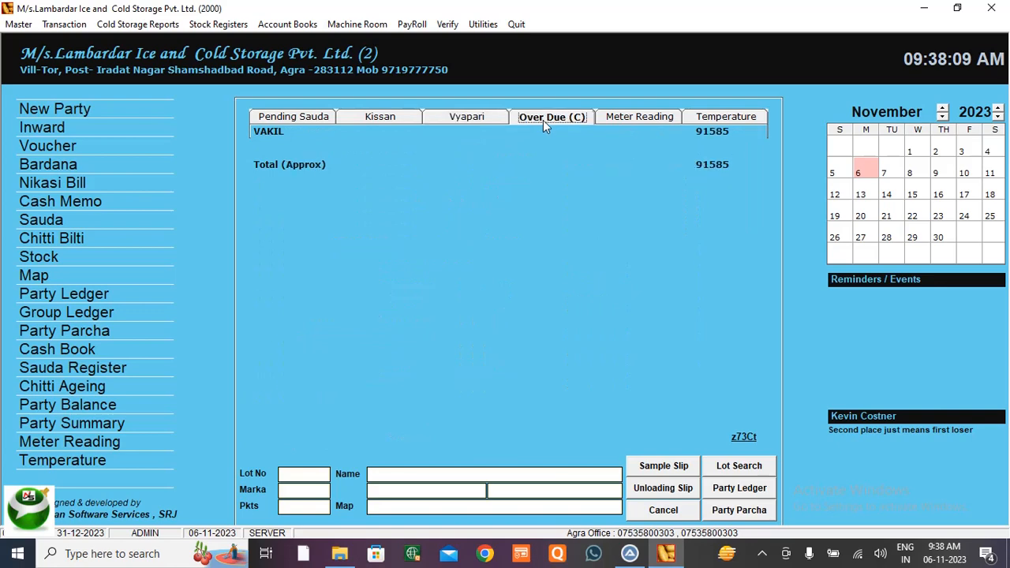
pyautogui.click(605, 118)
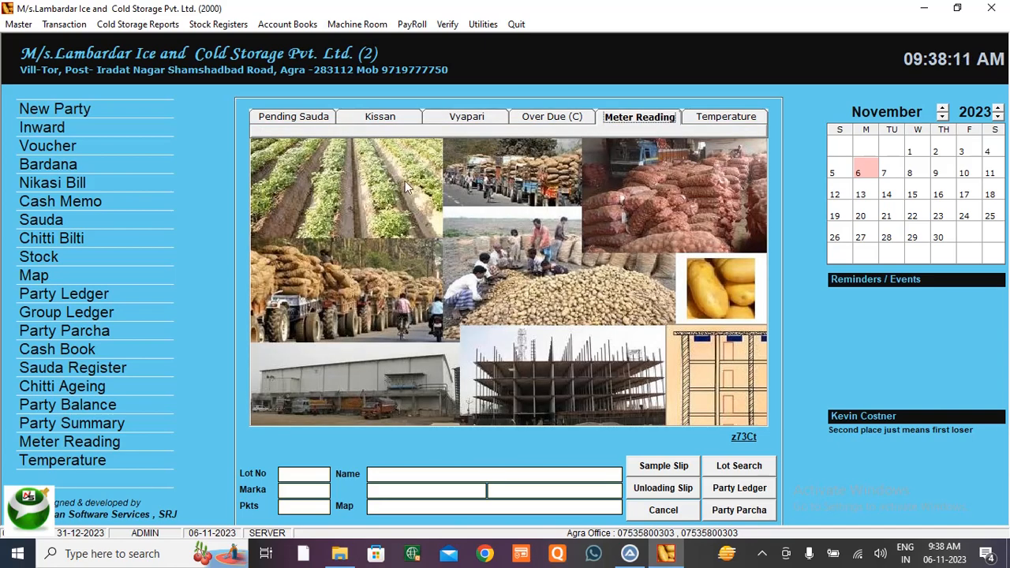
pyautogui.click(762, 554)
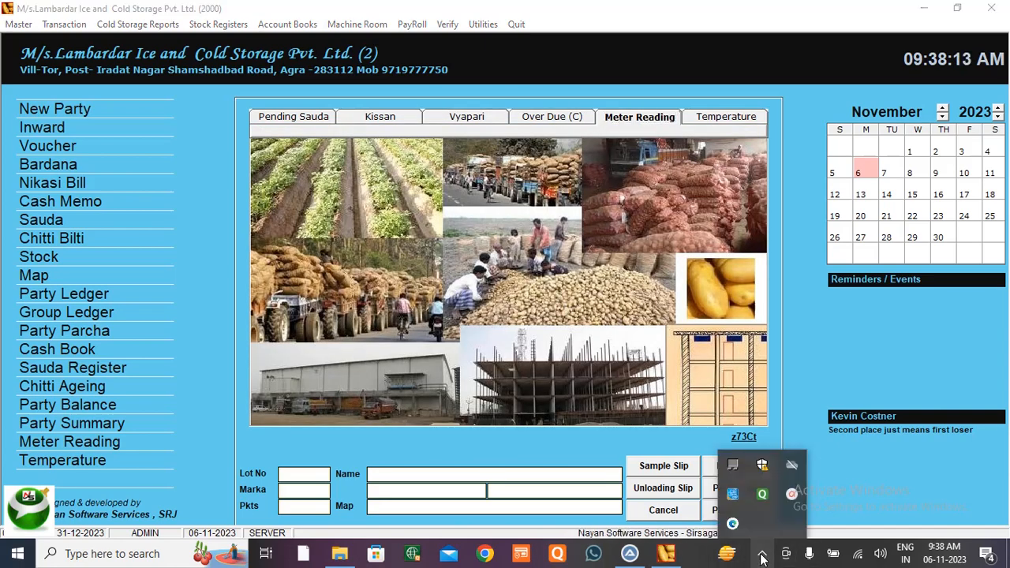